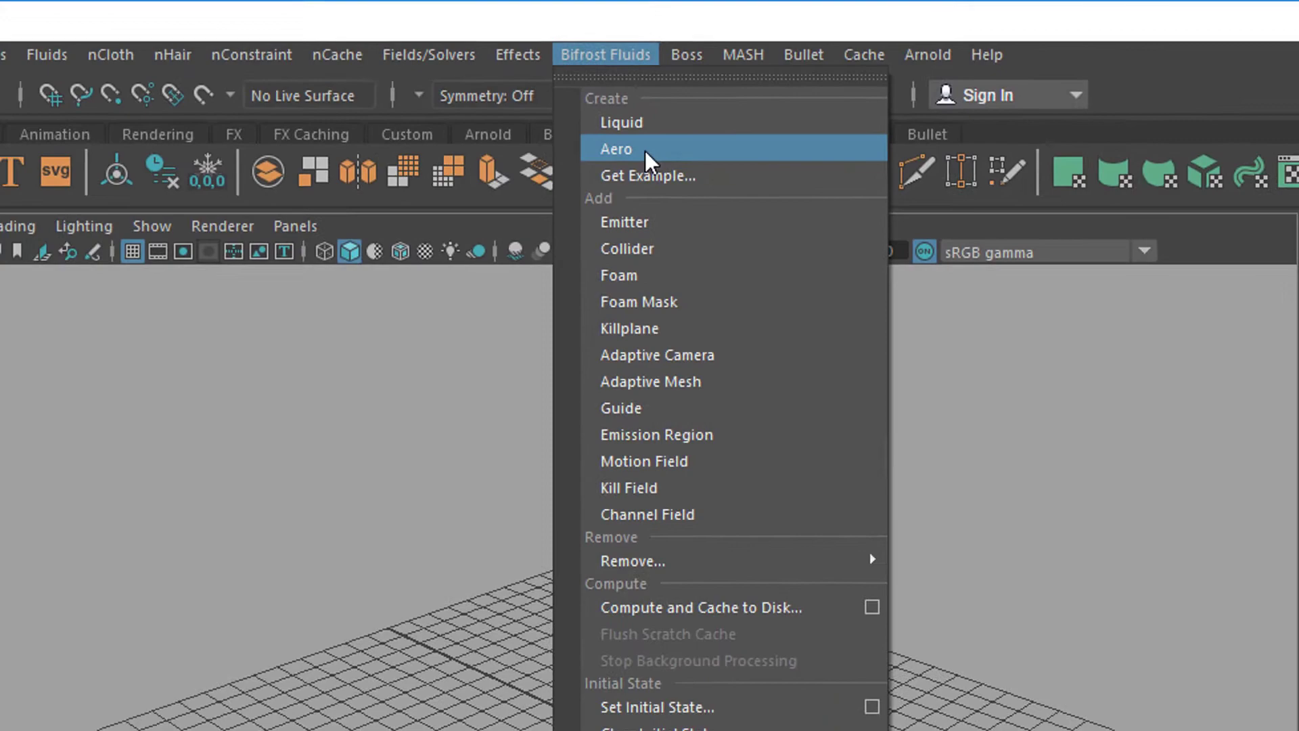
Dismiss the fluid options, then create a polygon cube and scale it up into a flat slab.
left_click(254, 655)
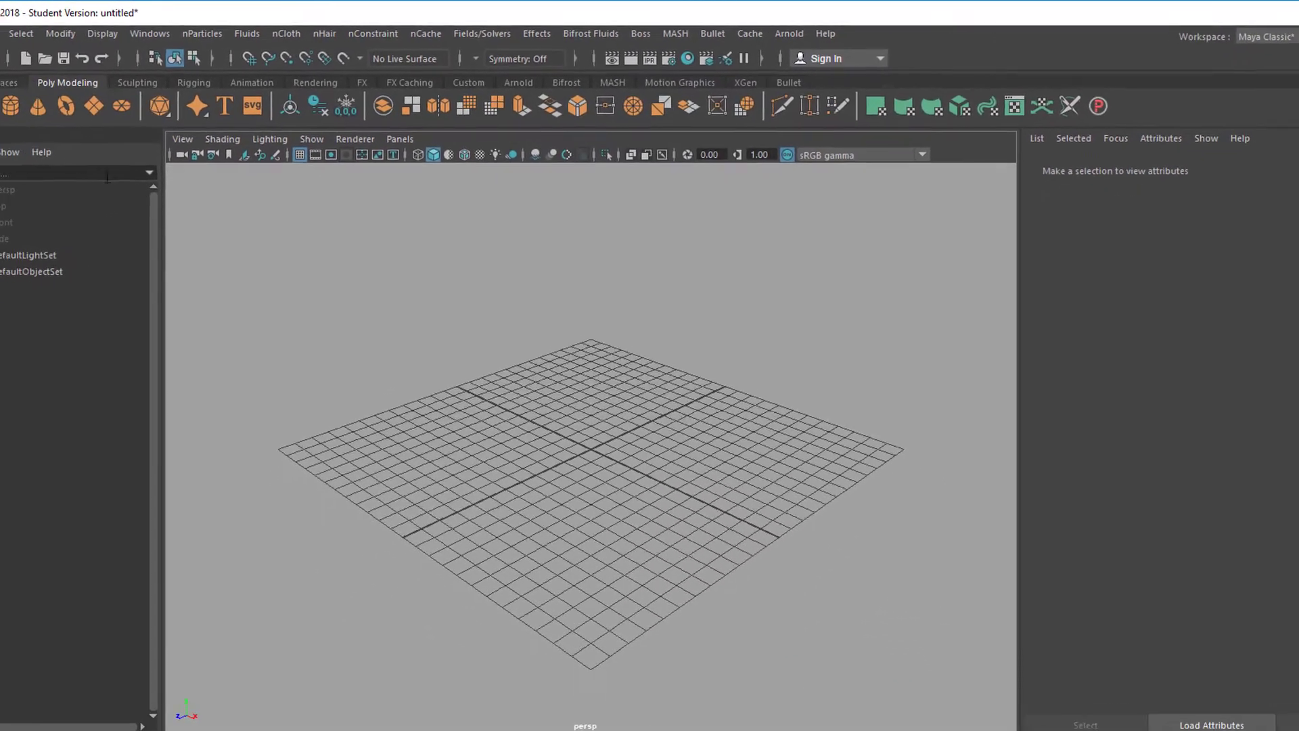
left_click(63, 92)
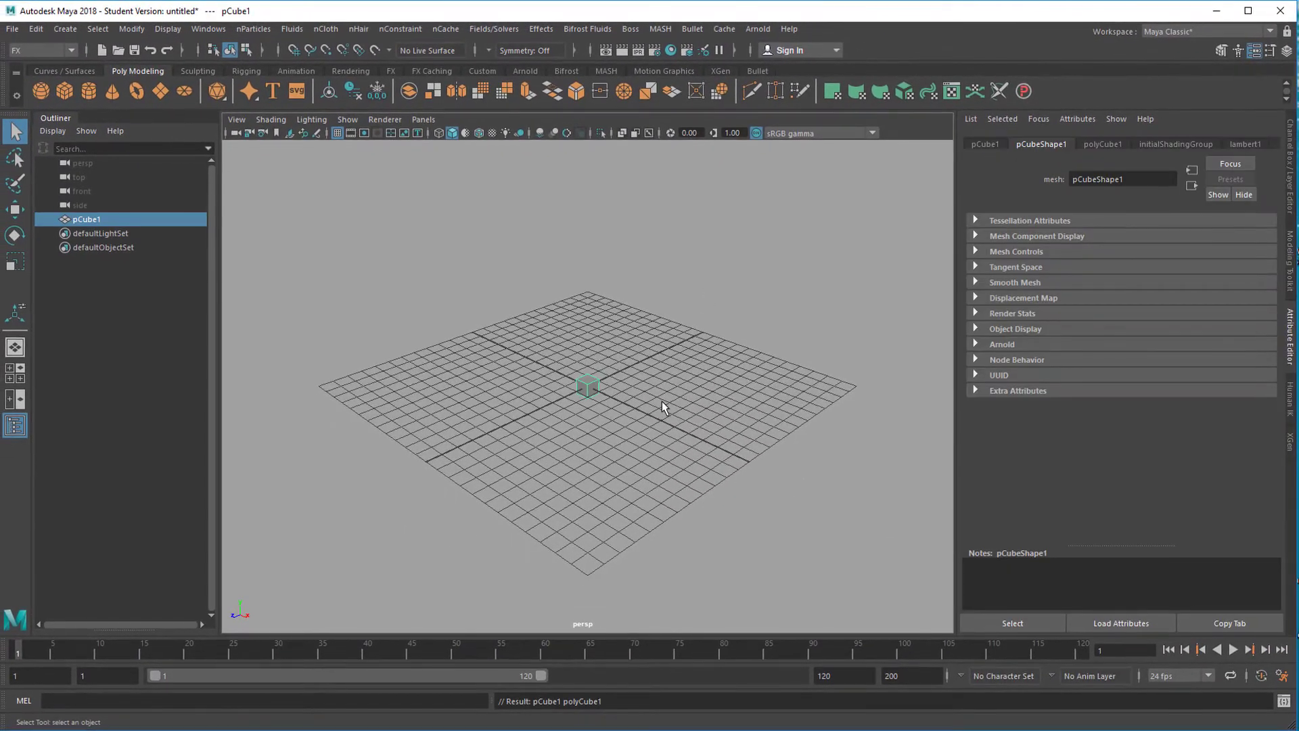
key("r")
left_click_drag(588, 387, 699, 387)
left_click_drag(588, 339, 612, 371)
right_click_drag(614, 368, 638, 316)
Extrude the slab's top face, inset it, then sink the inner face to hollow the tray.
left_click(595, 368)
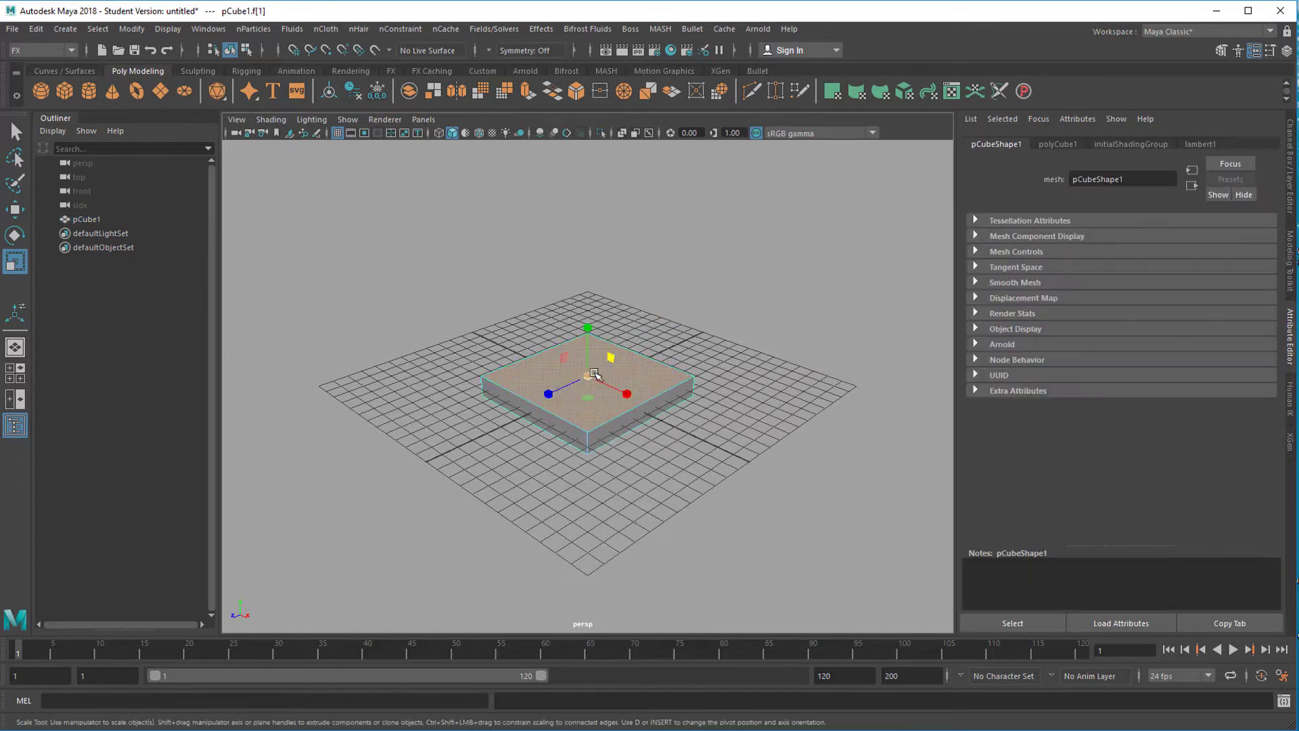
left_click(527, 95)
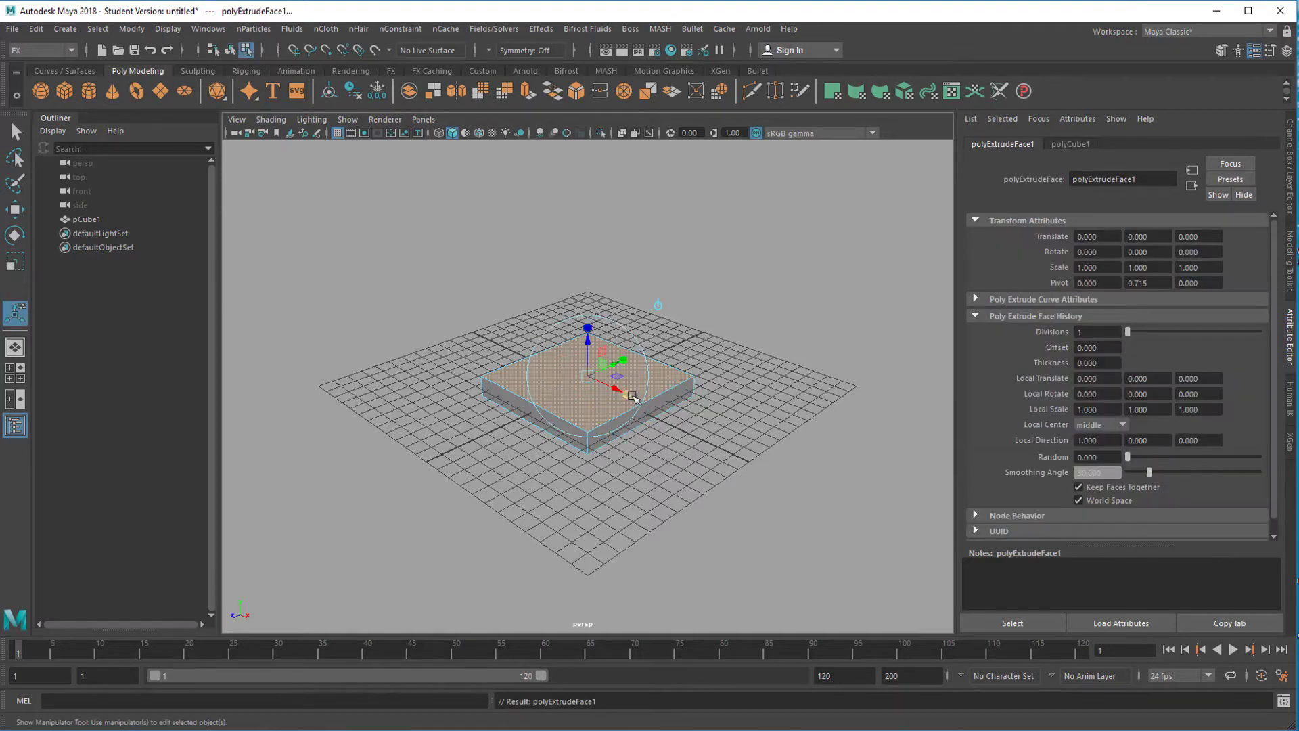
left_click_drag(633, 398, 624, 369)
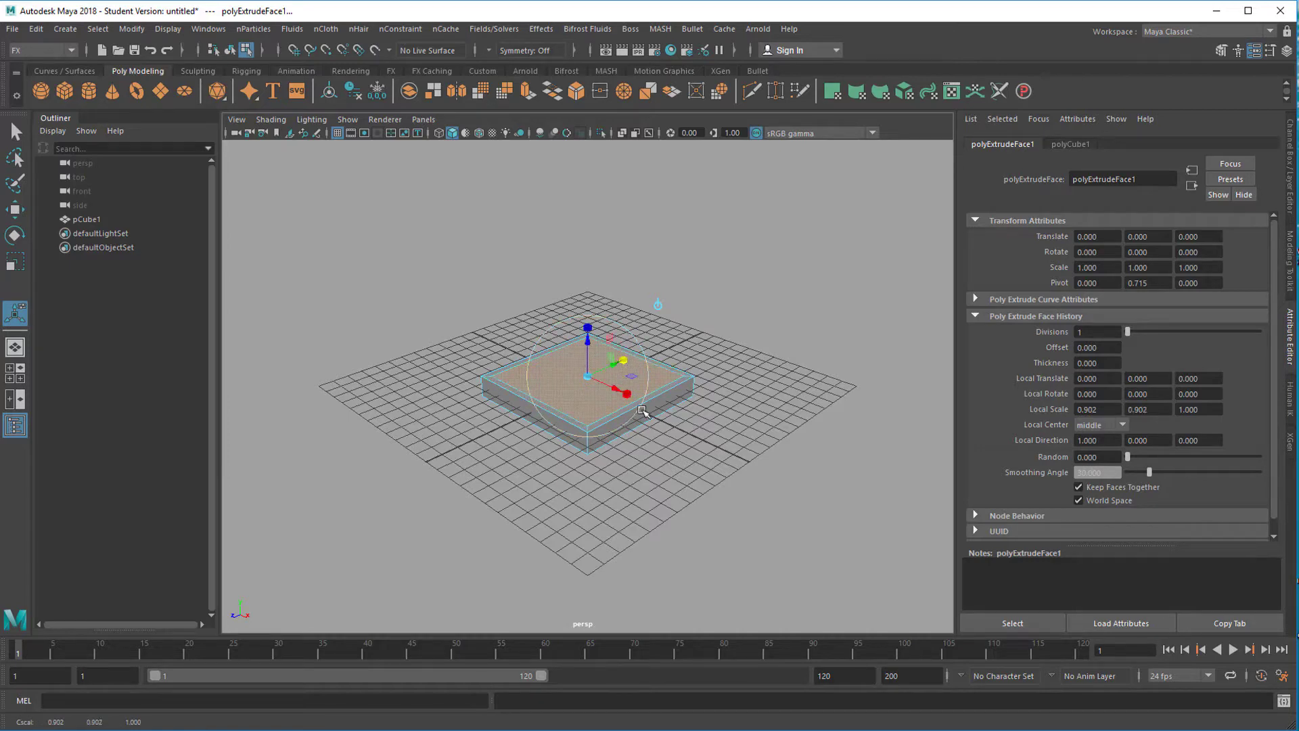
right_click_drag(531, 496, 787, 500, "alt")
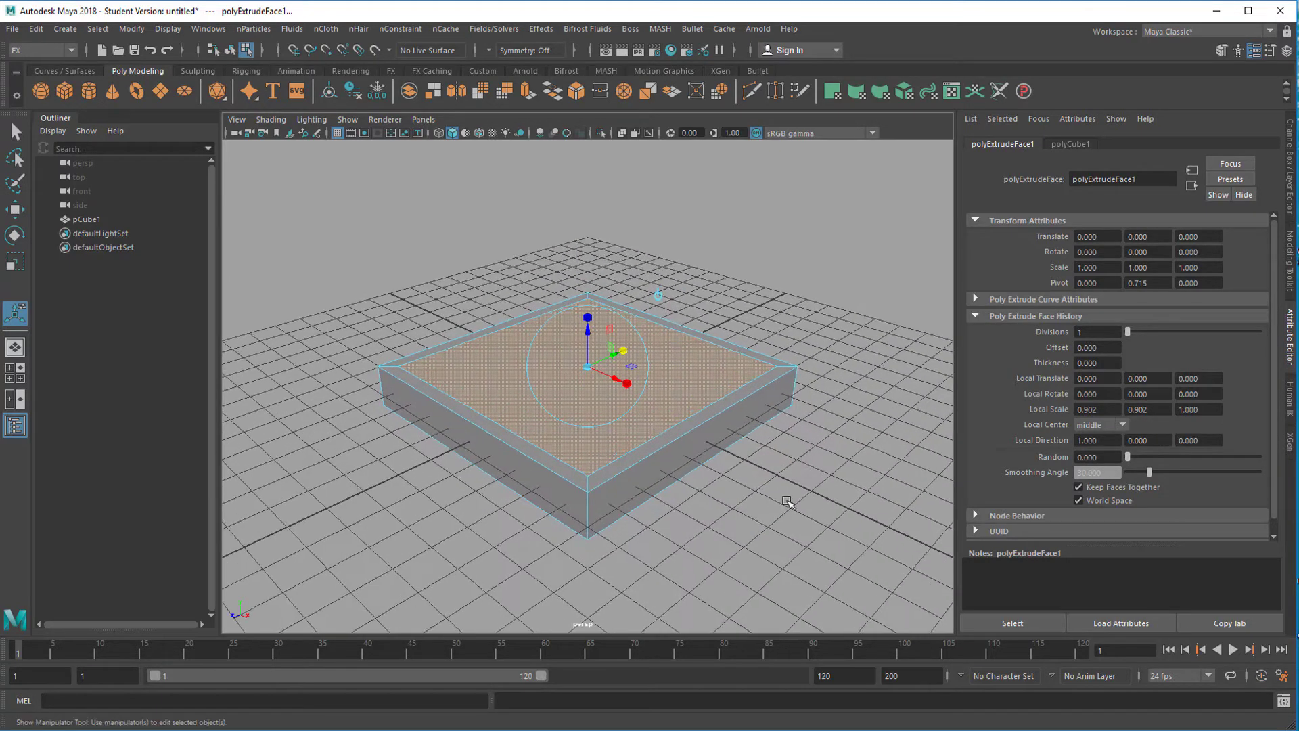
key("ctrl+e")
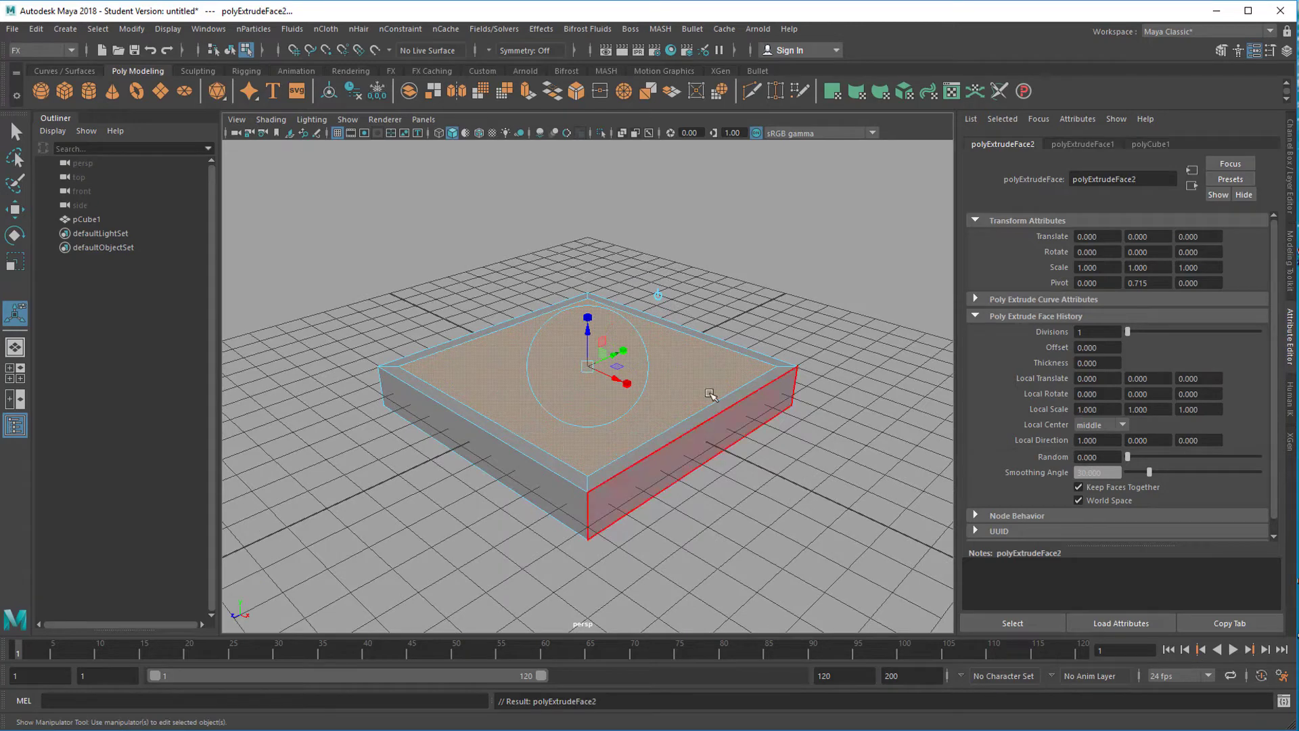
left_click_drag(589, 337, 590, 360)
Hide the ground grid and return to whole-object selection of the tray.
left_click_drag(609, 446, 476, 281, "alt")
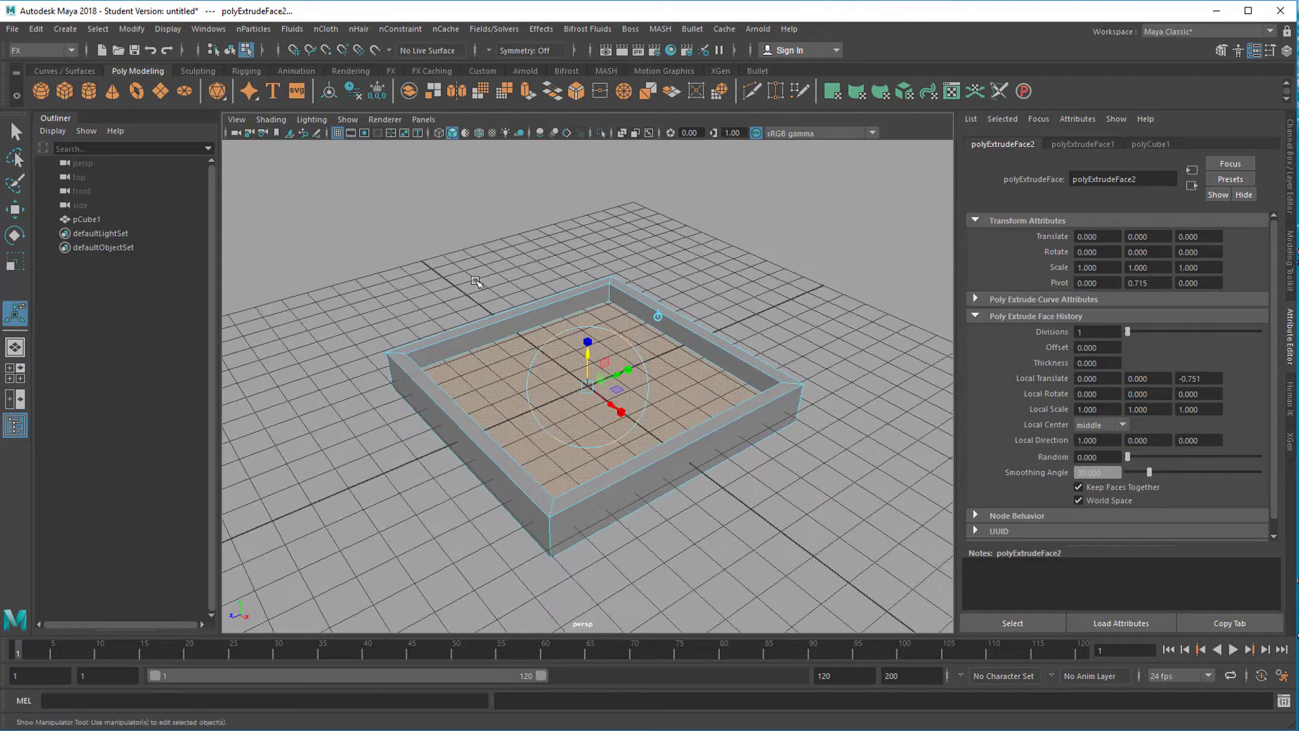
left_click(337, 133)
mouse_move(731, 471)
left_mouse_down("alt")
mouse_move(742, 473)
mouse_move(729, 467)
left_mouse_up("alt")
right_click_drag(699, 294, 755, 274)
key("q")
left_click_drag(748, 406, 653, 408, "alt")
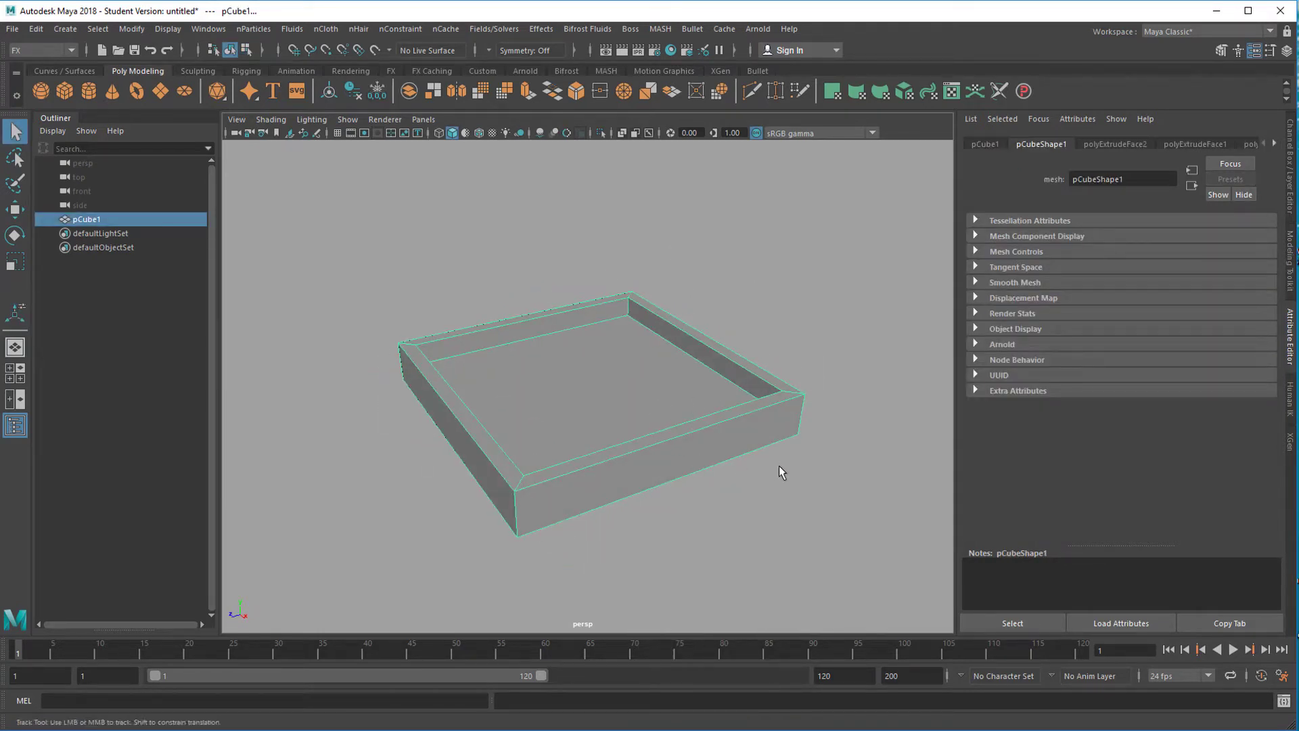
Duplicate the tray, move the copy up and right, and flip it upside down.
left_click_drag(778, 466, 661, 459, "alt")
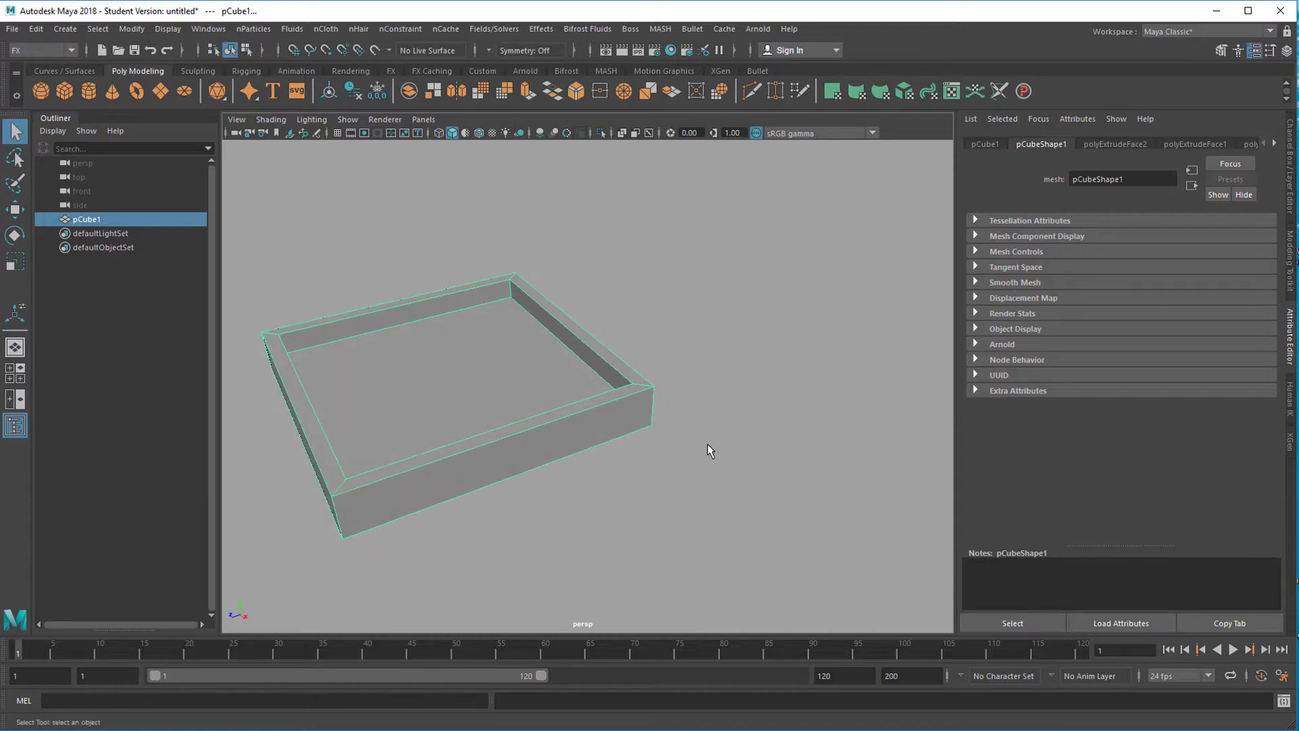
key("ctrl+d")
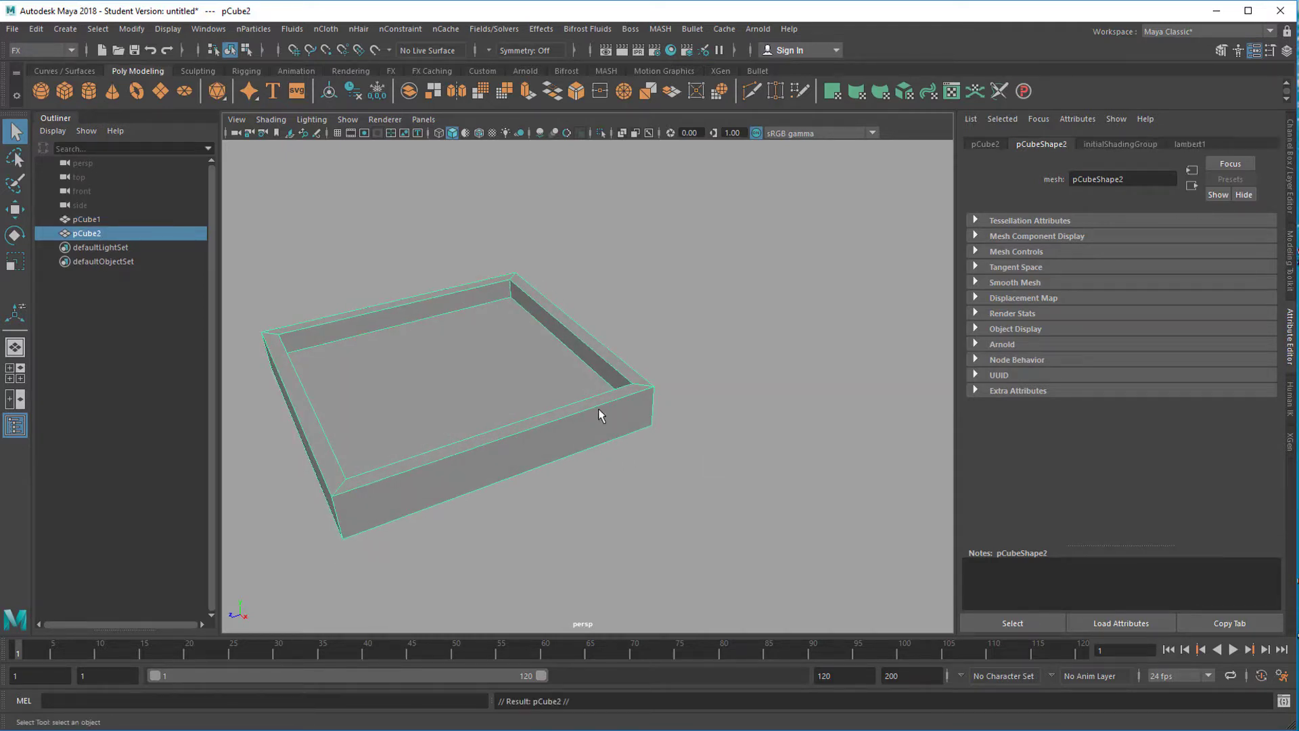
key("w")
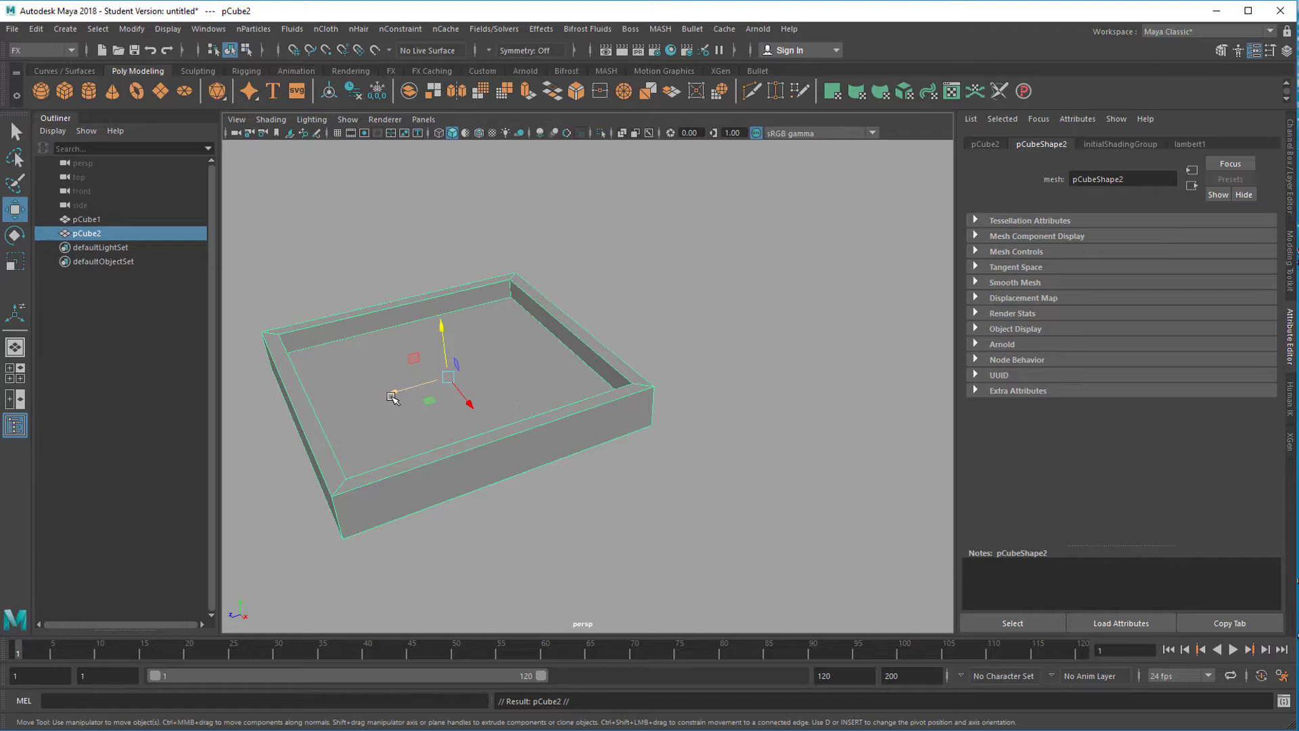
left_click_drag(391, 397, 711, 291)
key("r")
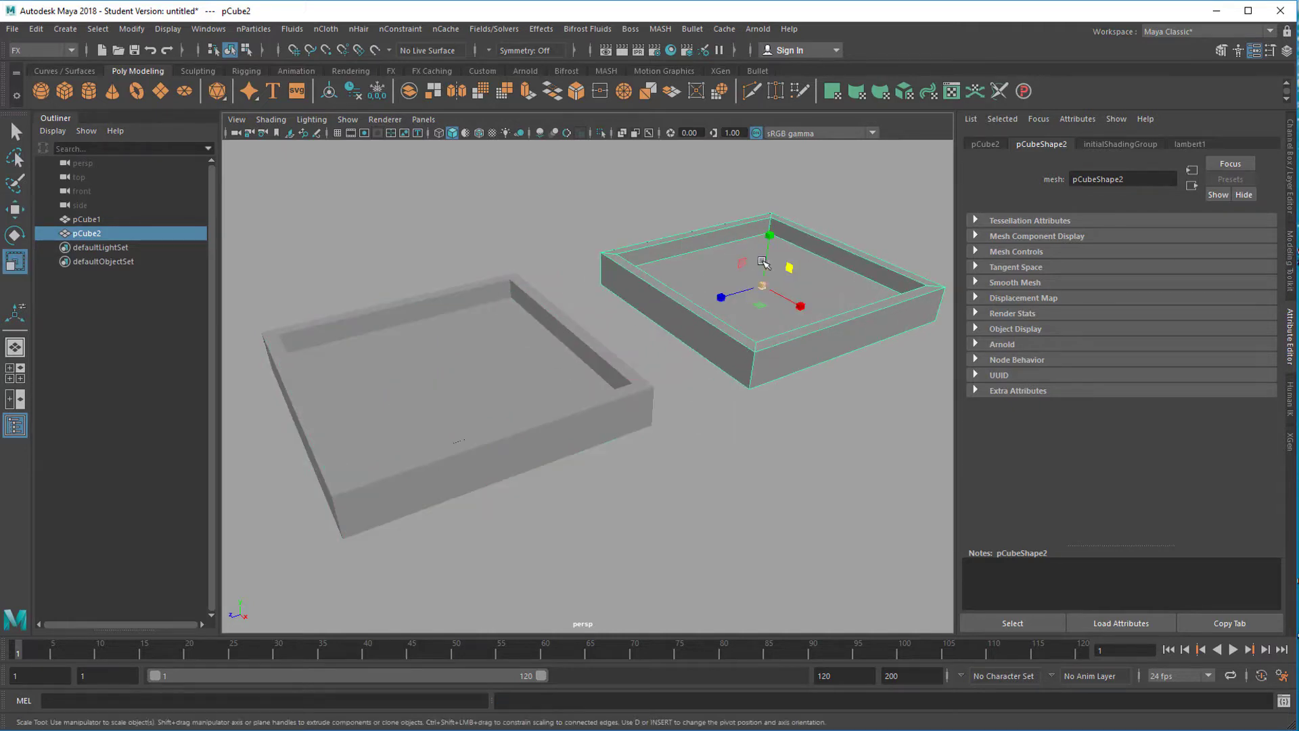
key("e")
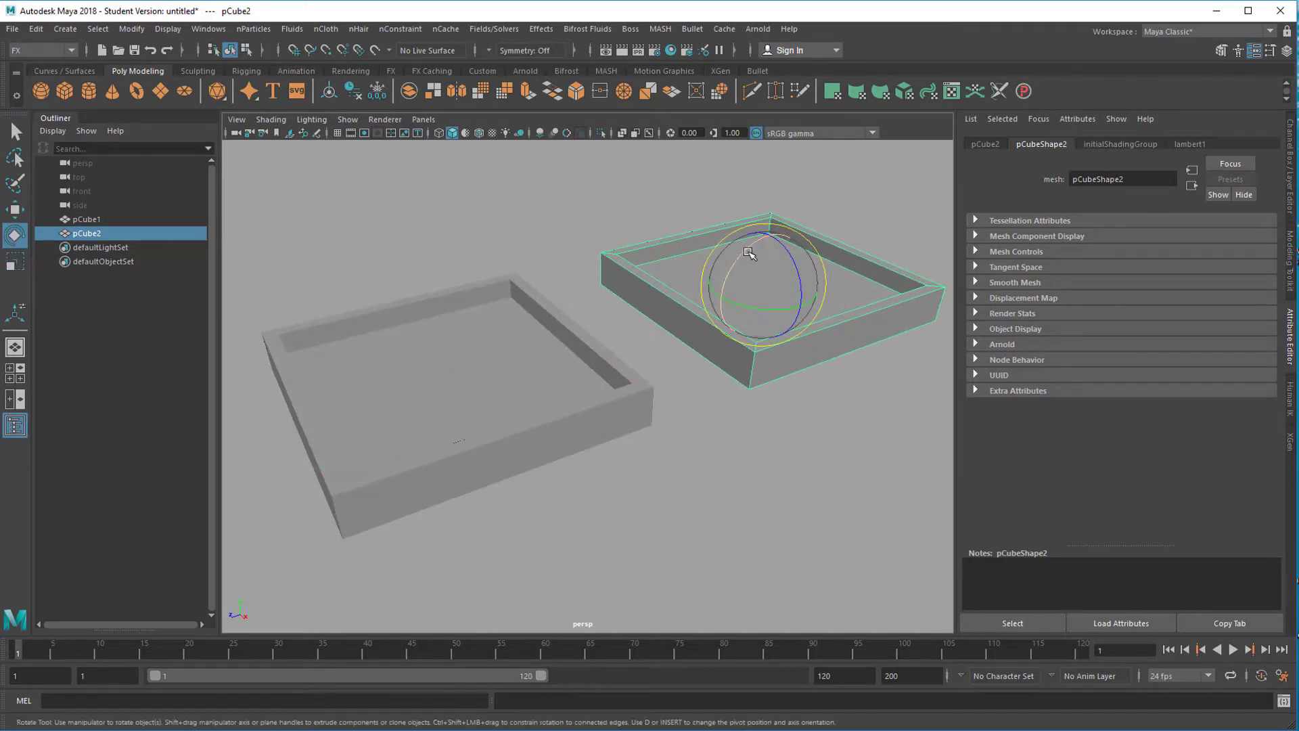
left_click_drag(749, 254, 714, 521)
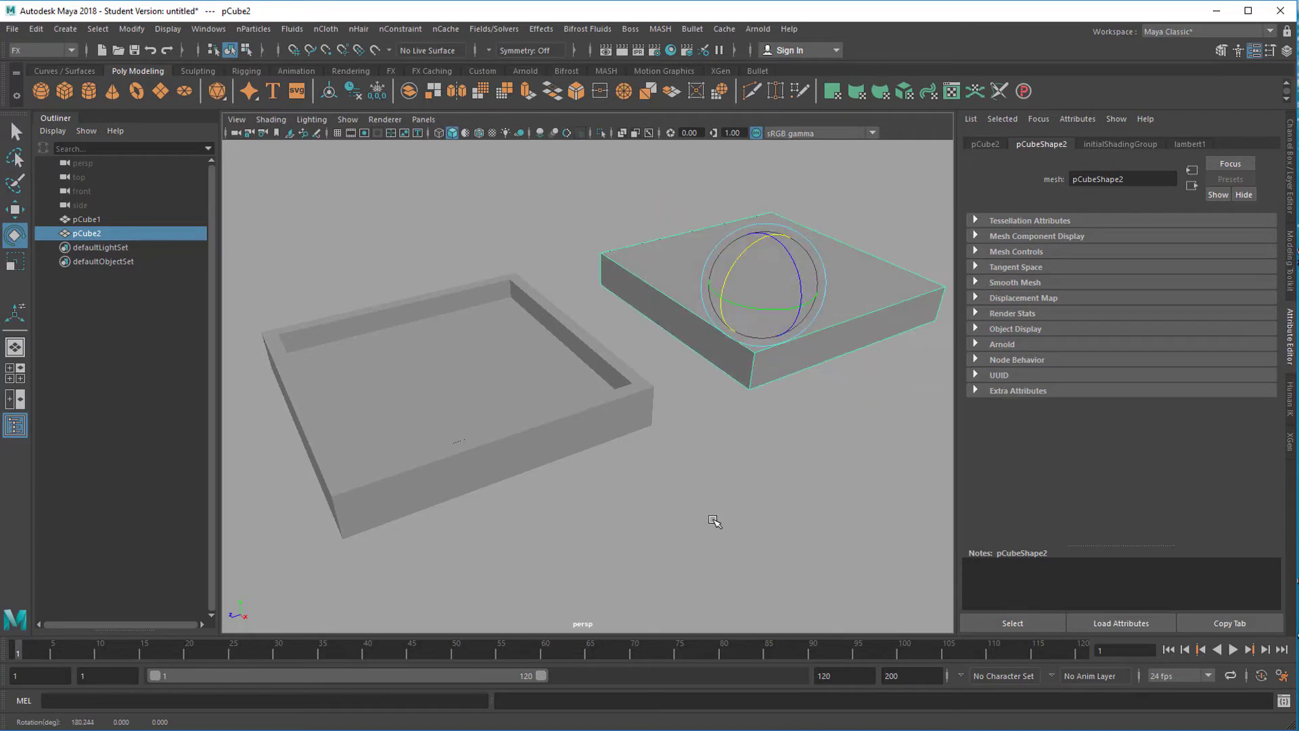
key("w")
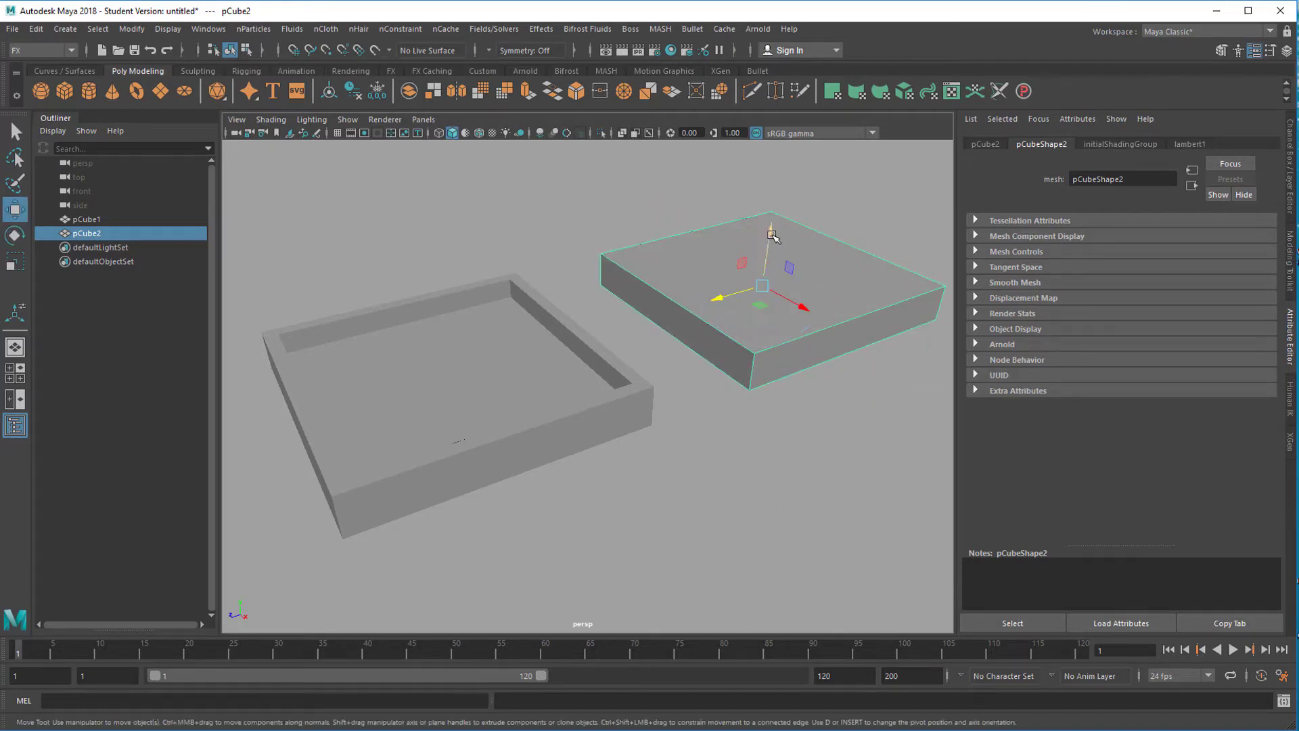
left_click_drag(773, 236, 609, 450, "alt")
Tilt the original tray about 5.7° and make the viewport background black.
left_click(537, 377)
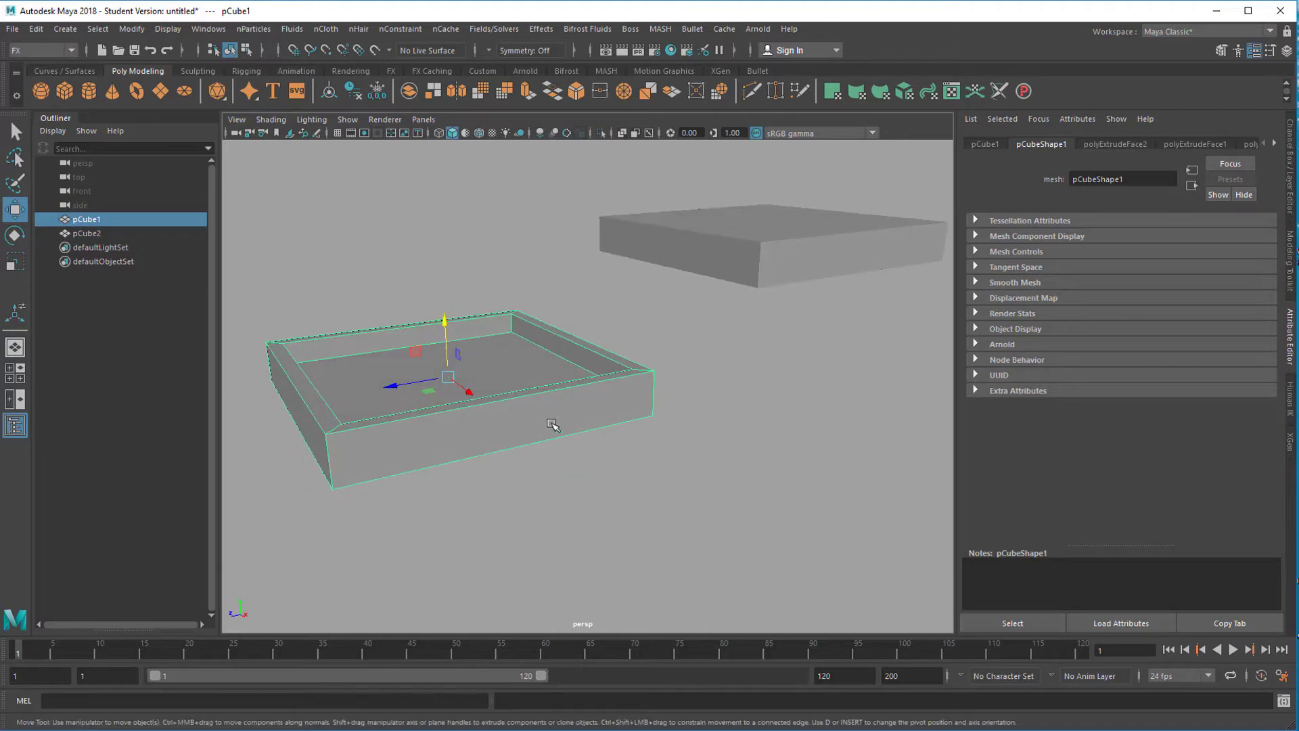
key("e")
left_click_drag(419, 347, 459, 353)
mouse_move(785, 482)
left_mouse_down("alt")
mouse_move(704, 467)
mouse_move(801, 481)
left_mouse_up("alt")
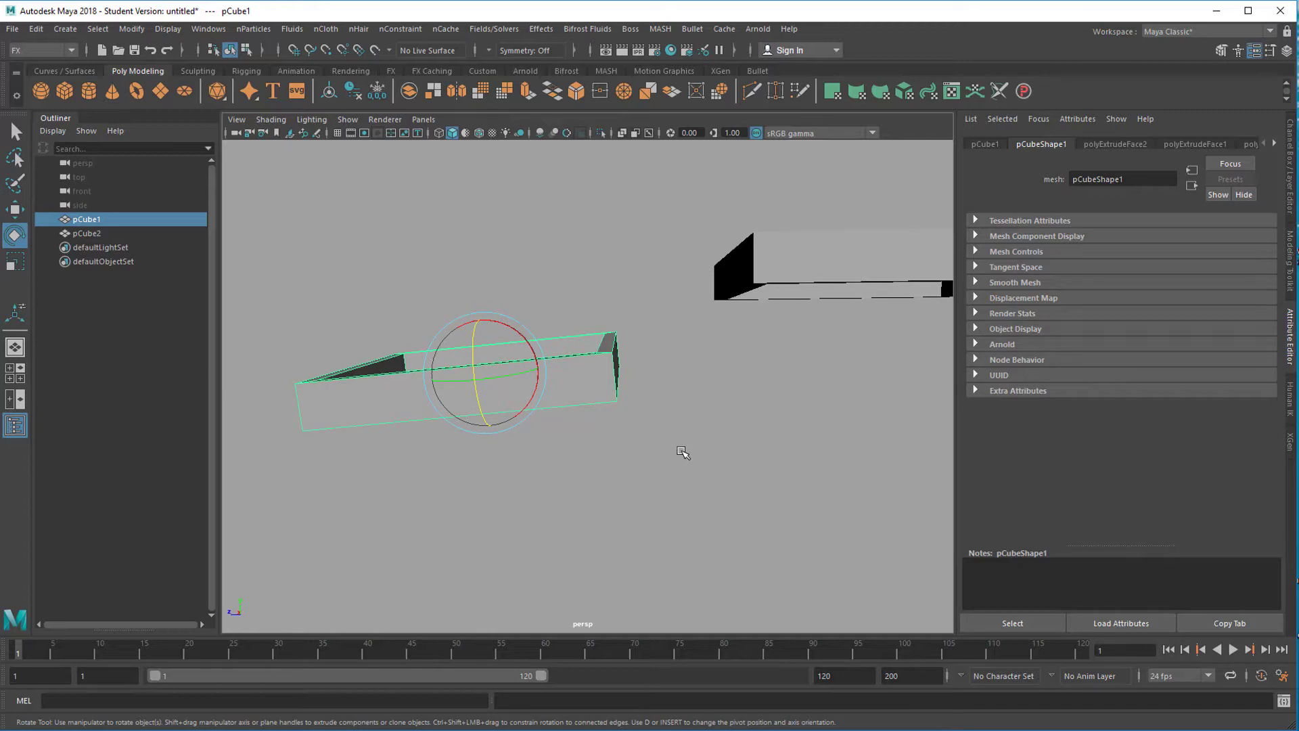
key("alt+b")
key("alt+b")
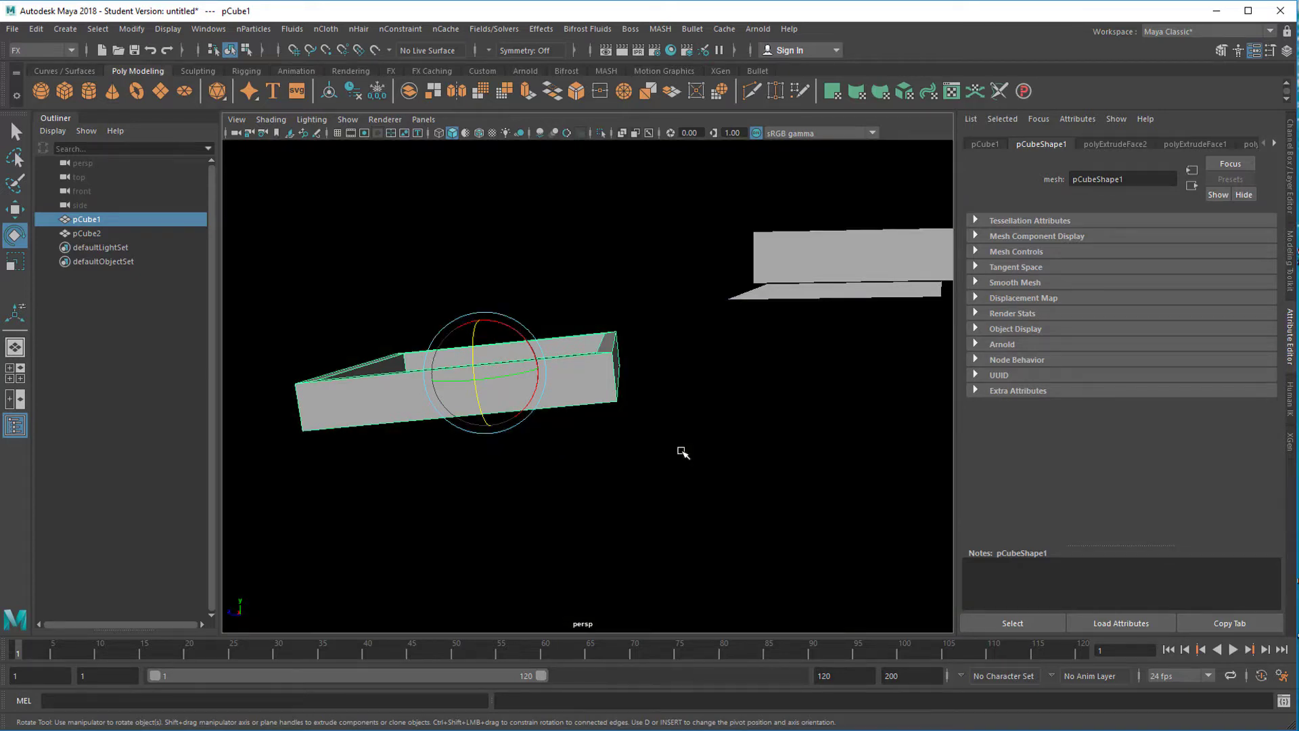
left_click_drag(682, 452, 742, 464, "alt")
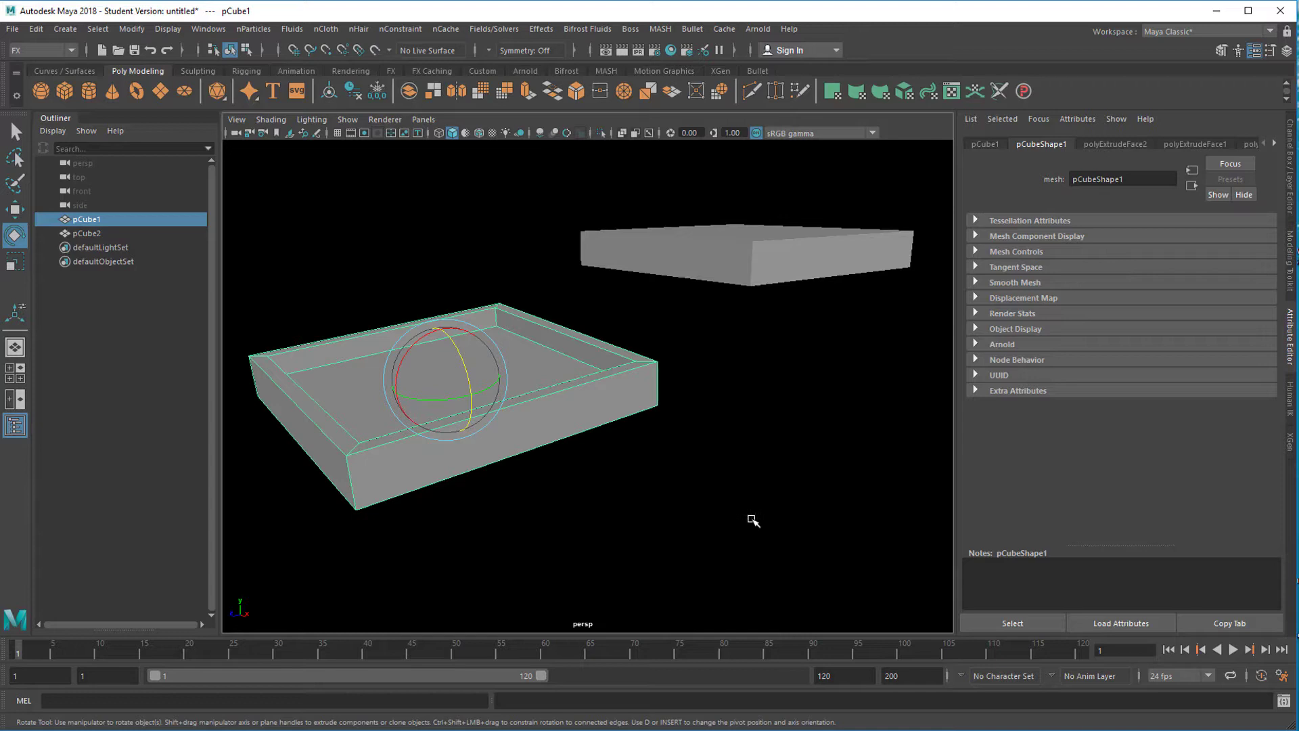
Create a 3D Type object with the text 'a'.
left_click(275, 92)
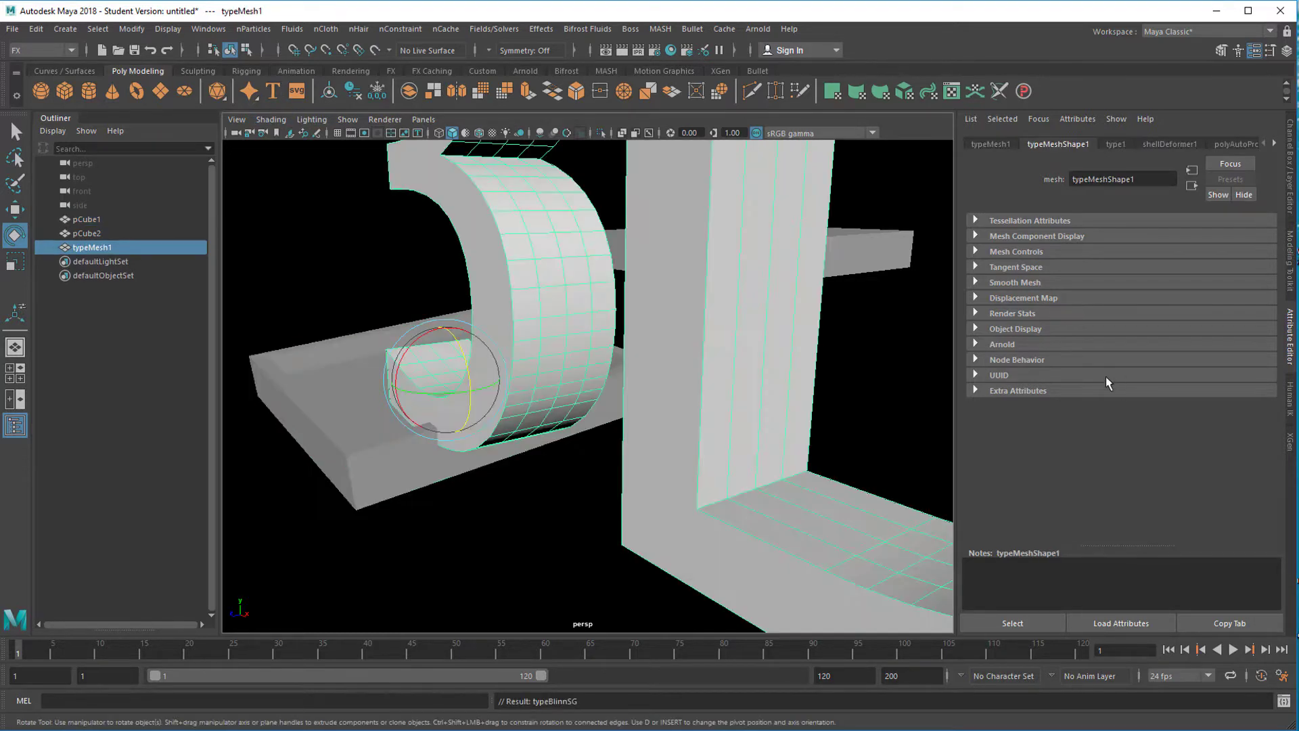
scroll(420, 529, "down", 3)
scroll(493, 527, "down", 2)
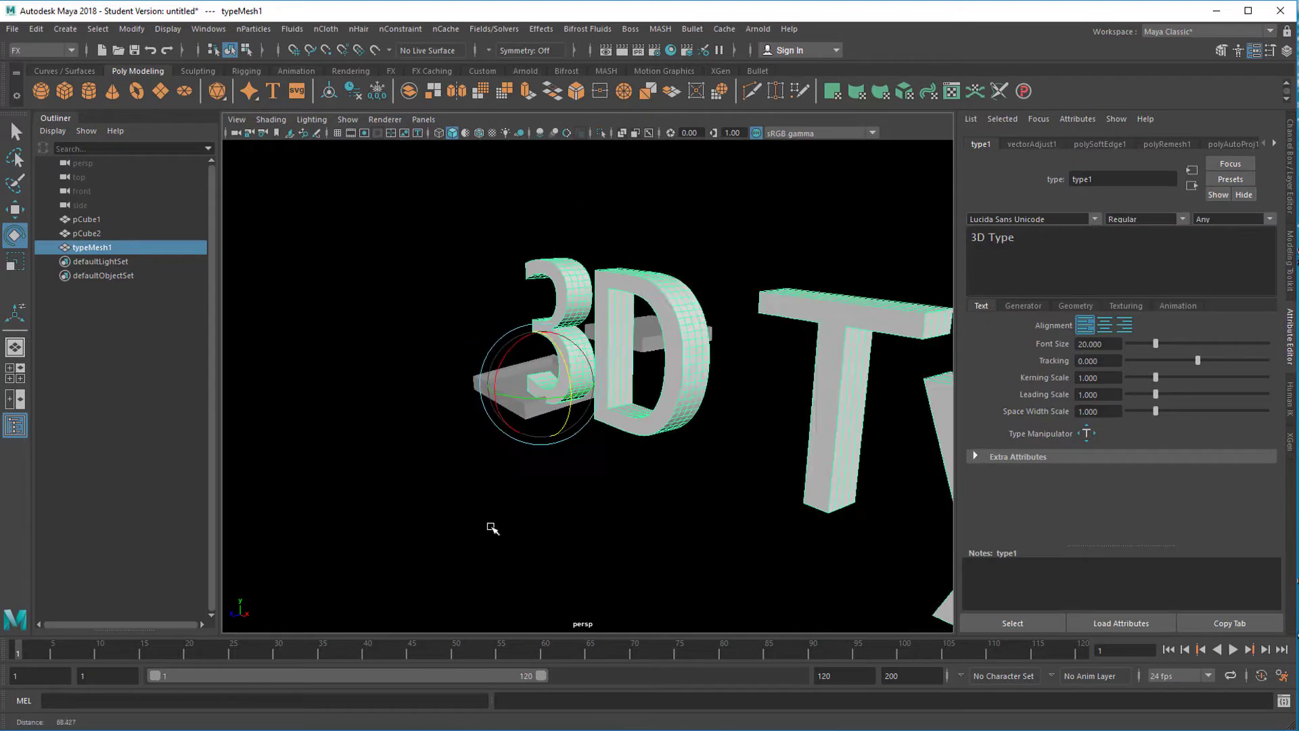
triple_click(1030, 232)
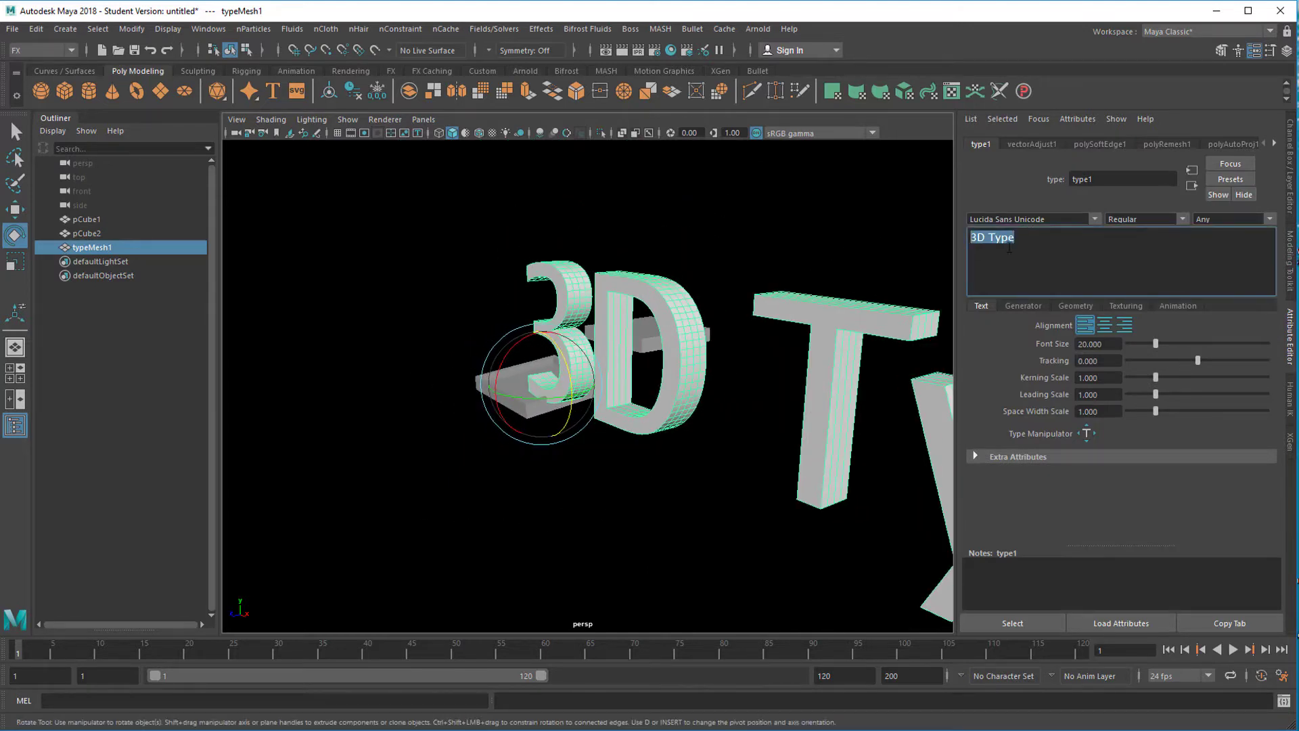
type("a")
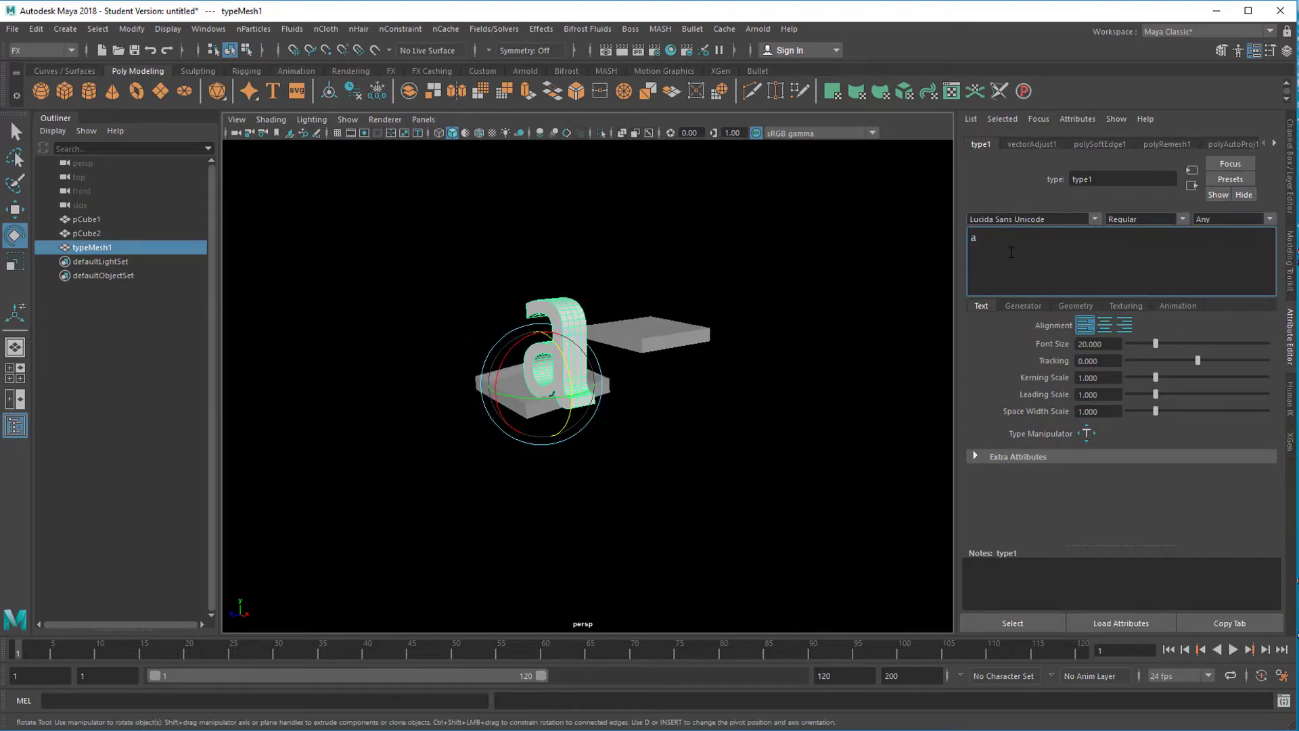
Shrink the letter to about half size and rotate it to lie flat.
left_click_drag(661, 499, 652, 456, "alt")
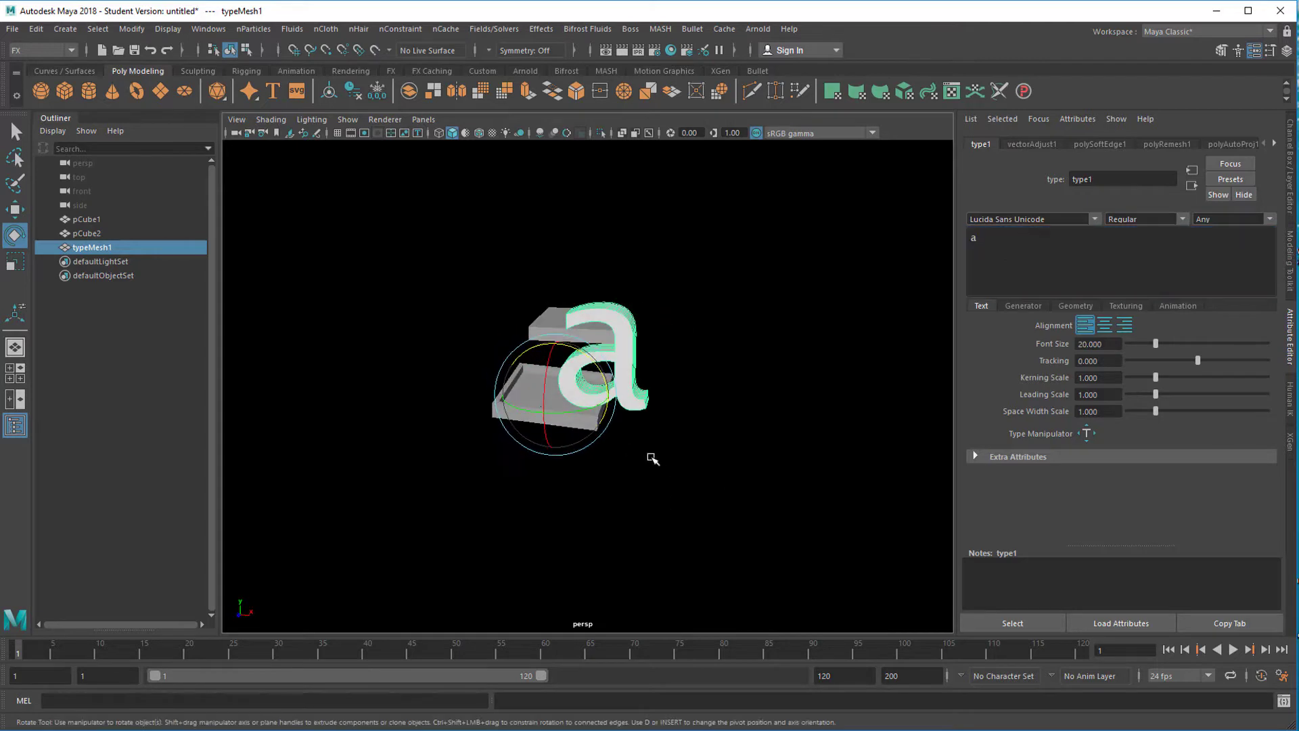
left_click_drag(745, 491, 687, 481, "alt")
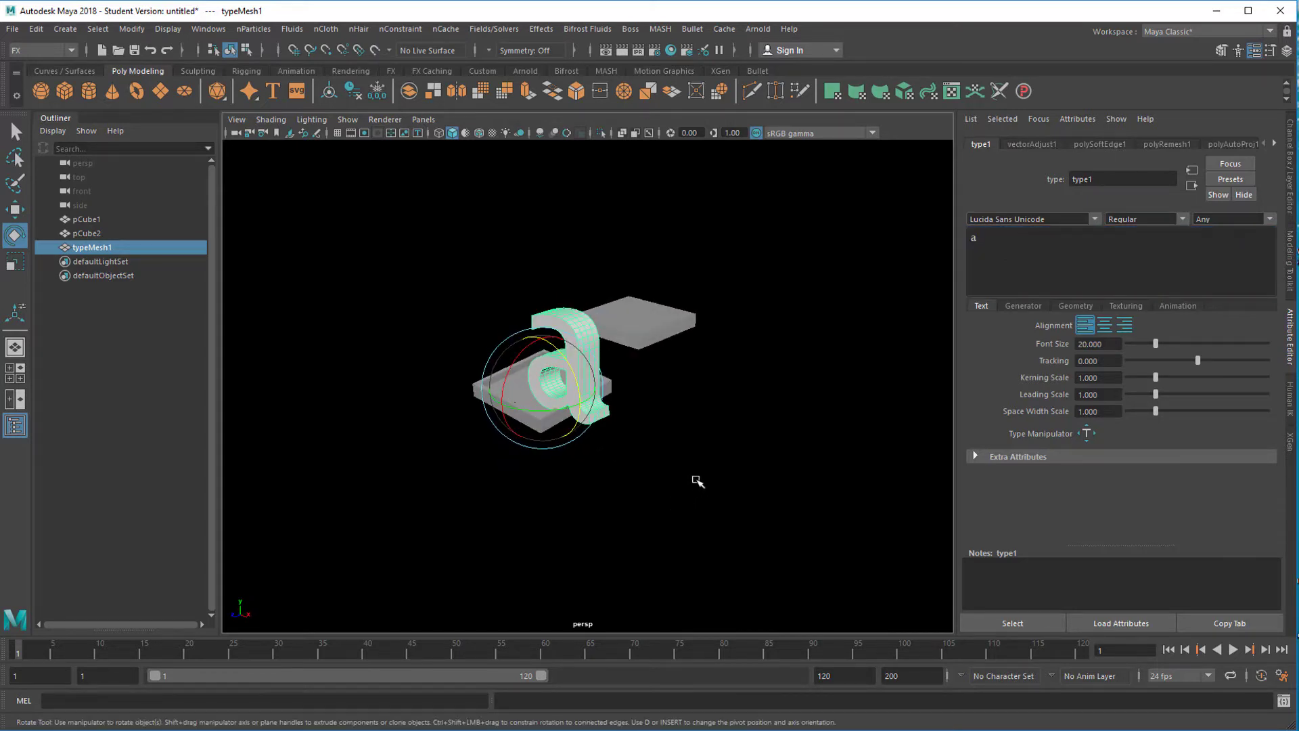
key("w")
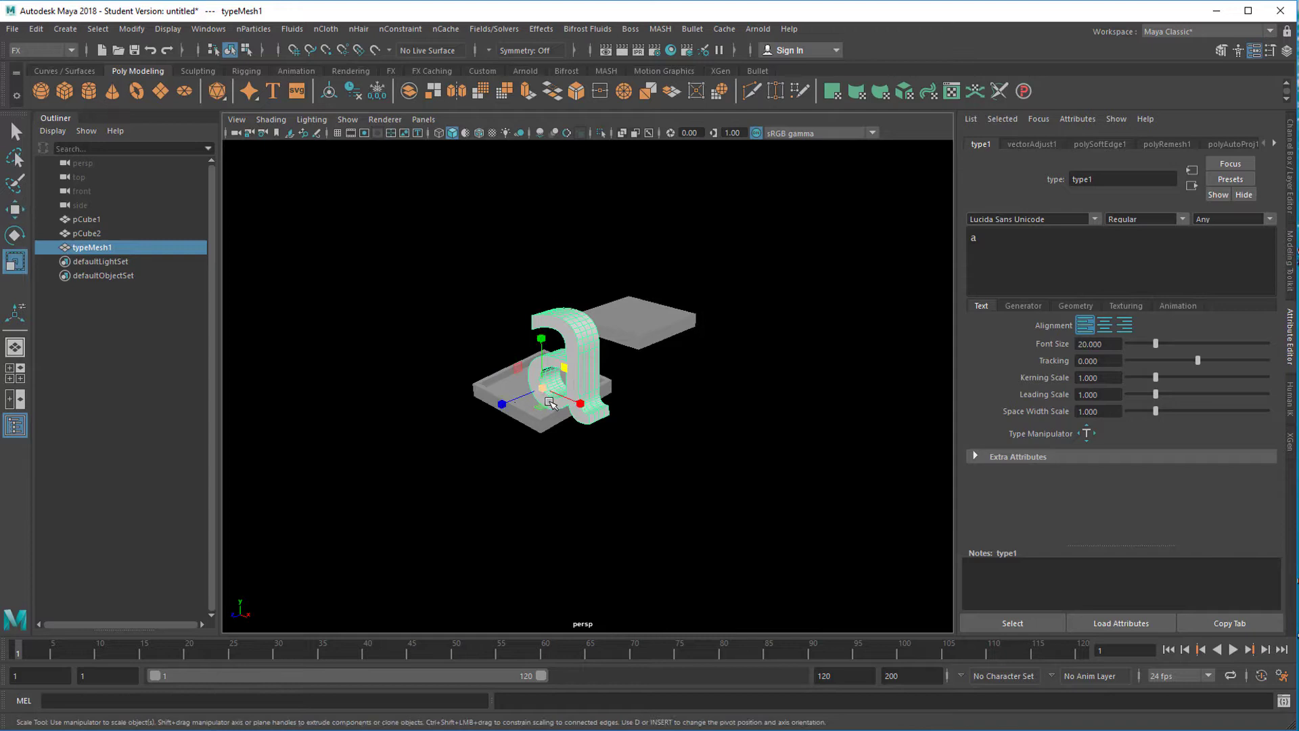
key("r")
left_click_drag(542, 384, 441, 425)
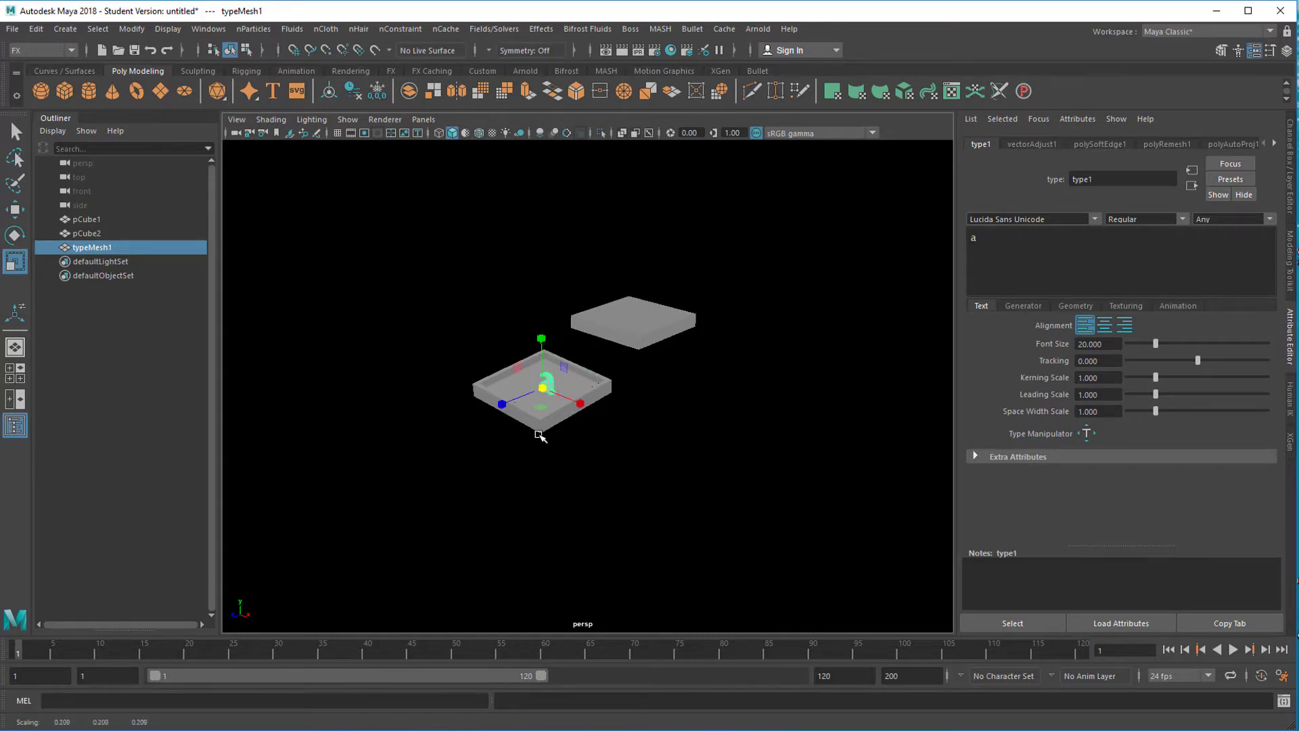
key("w")
key("f")
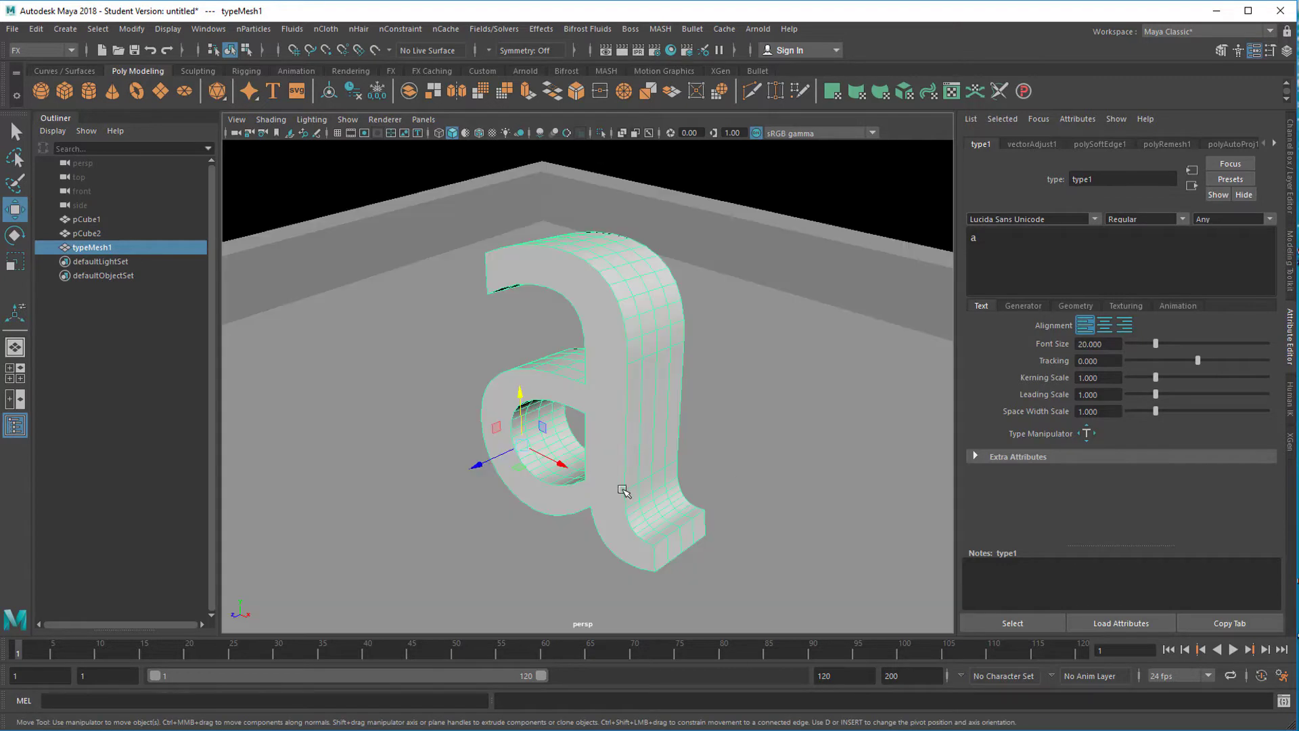
left_click_drag(626, 491, 595, 533, "alt")
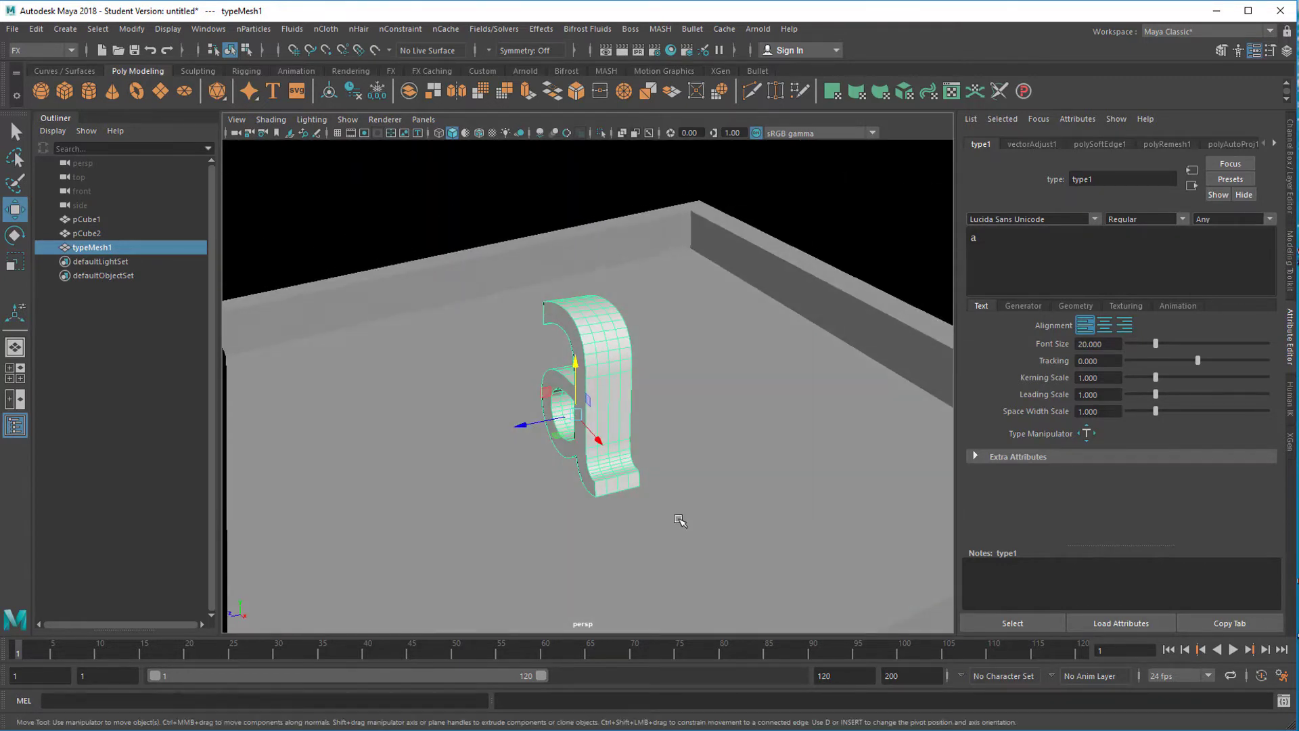
key("e")
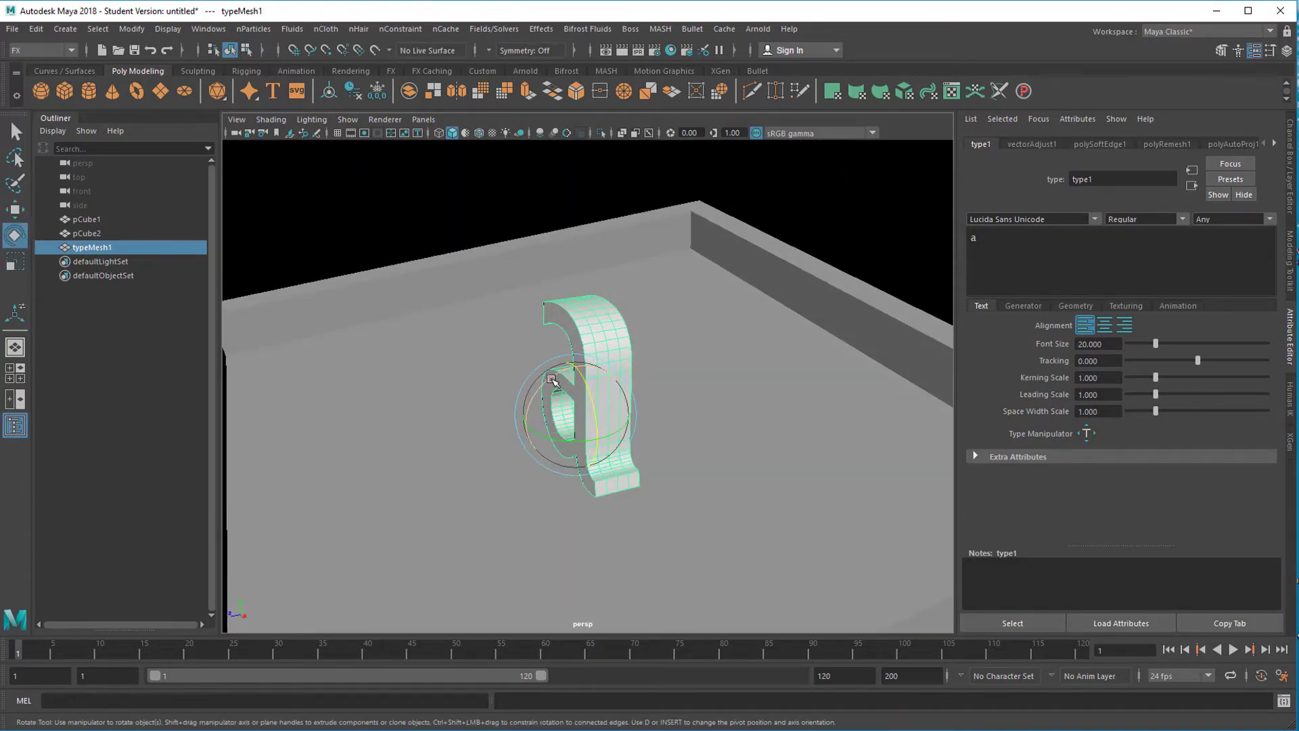
left_click_drag(552, 380, 661, 450)
key("w")
Scale the letter 'a' mesh up and move it into the tray.
key("r")
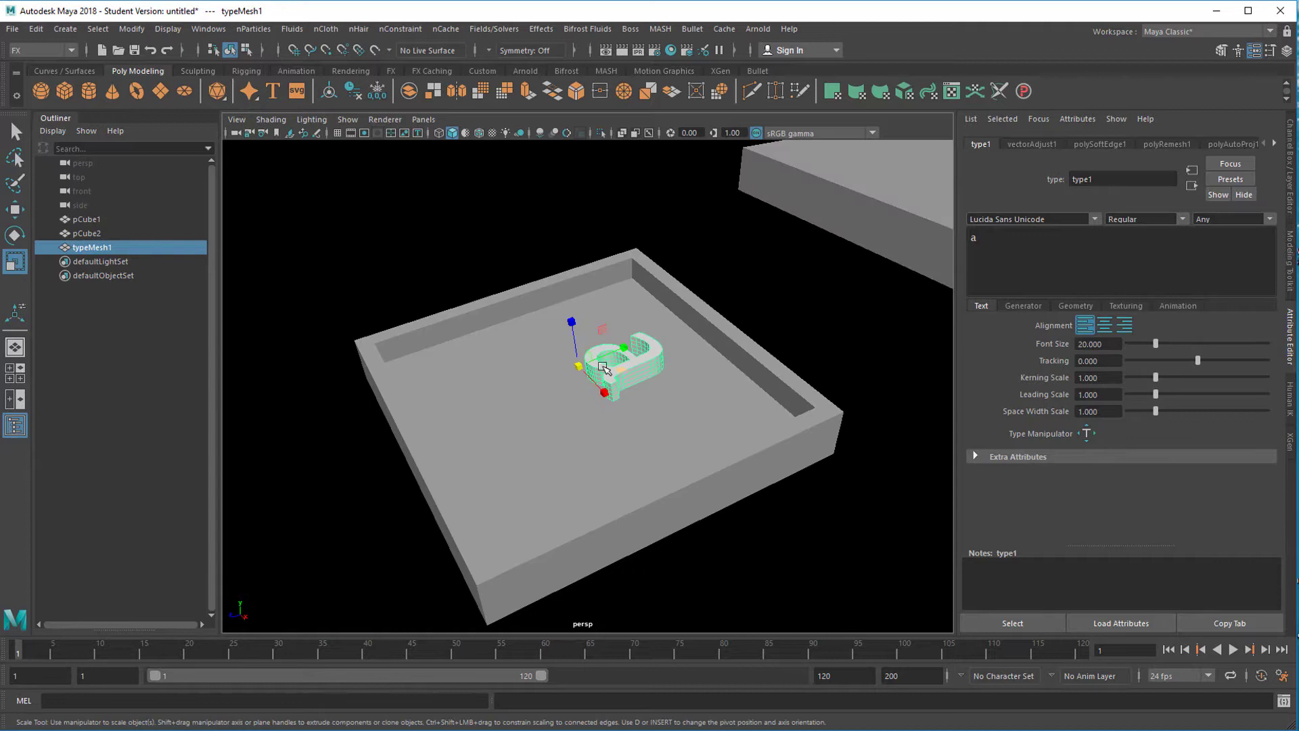
left_click_drag(579, 367, 575, 338)
key("w")
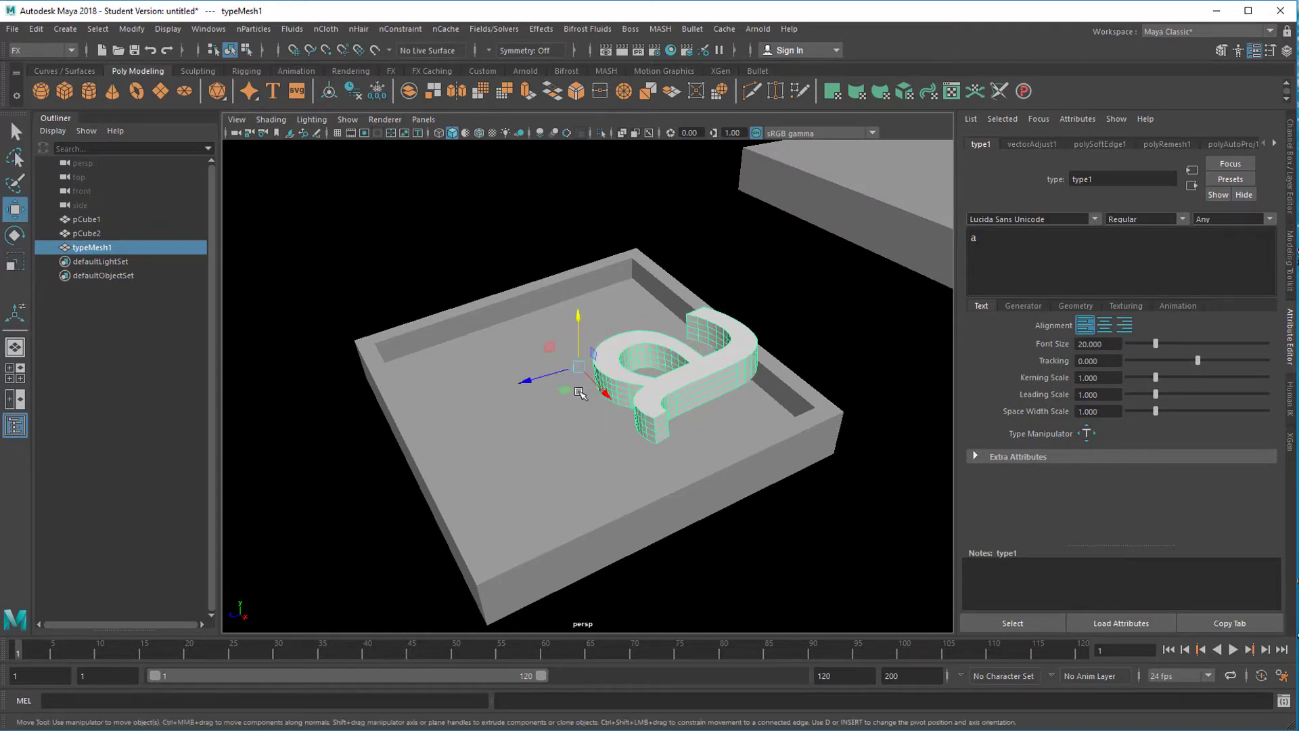
left_click_drag(572, 392, 474, 382)
left_click_drag(689, 512, 664, 467, "alt")
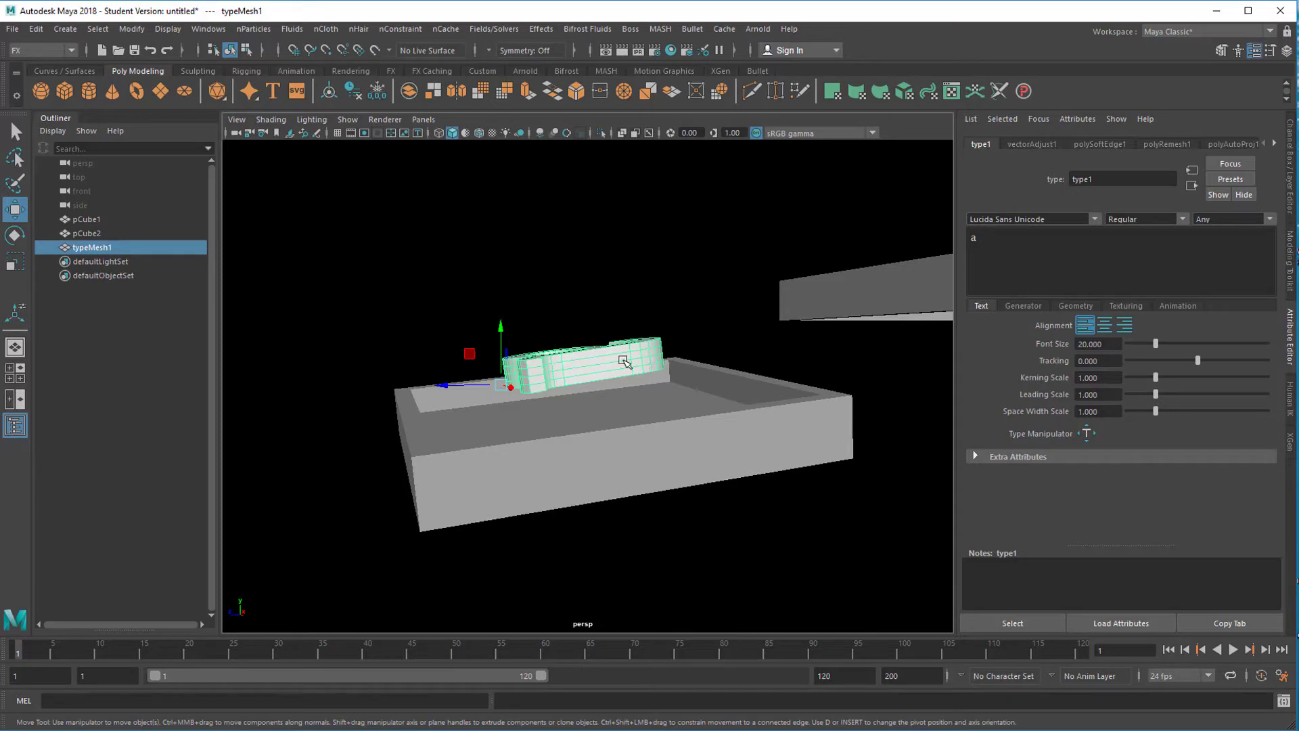
Create a Bifrost liquid from the letter mesh.
left_click(587, 29)
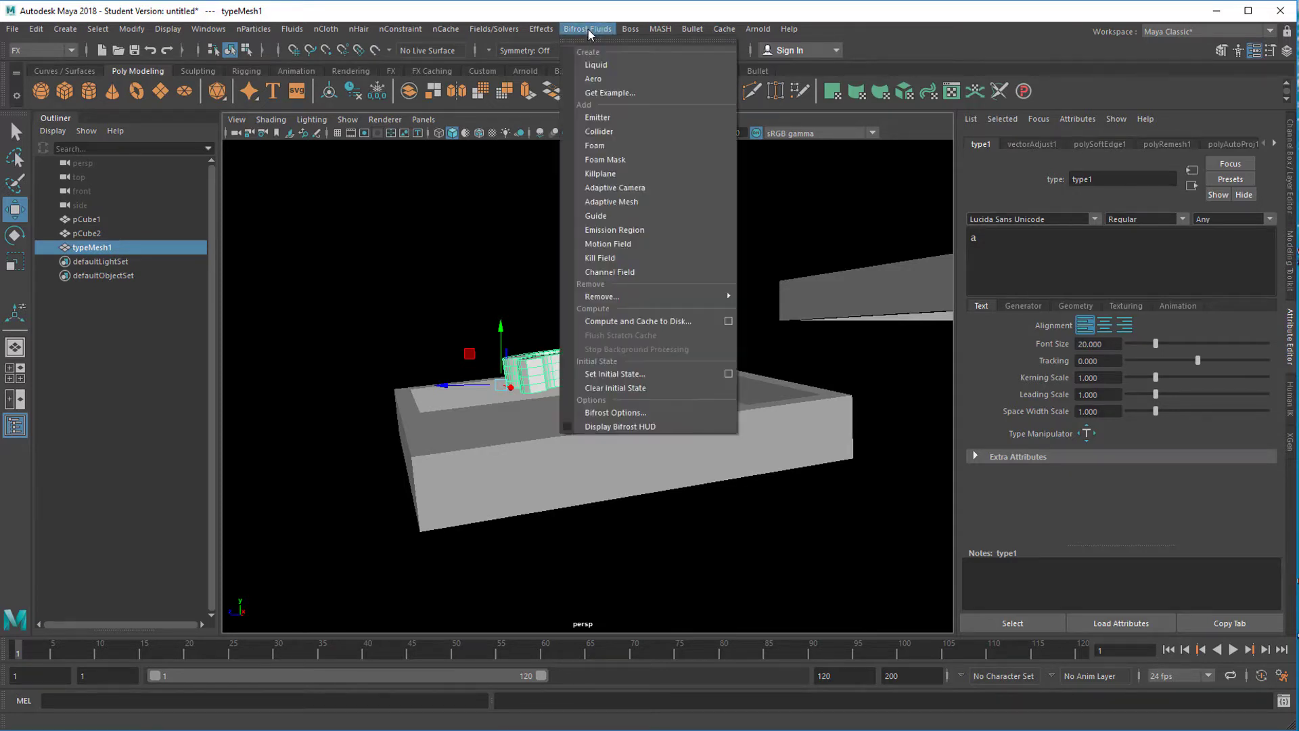
left_click(599, 66)
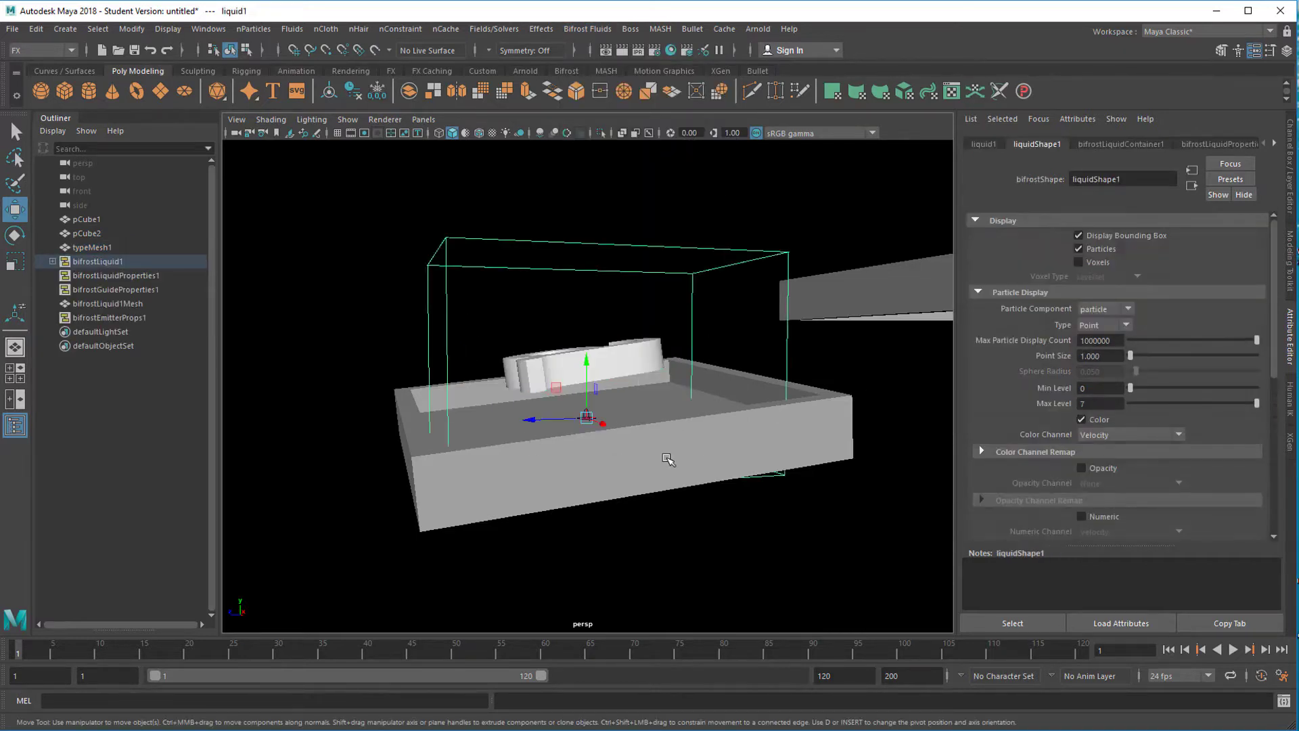
mouse_move(591, 418)
left_mouse_down("alt")
mouse_move(568, 473)
mouse_move(530, 464)
mouse_move(562, 444)
mouse_move(589, 458)
mouse_move(581, 440)
left_mouse_up("alt")
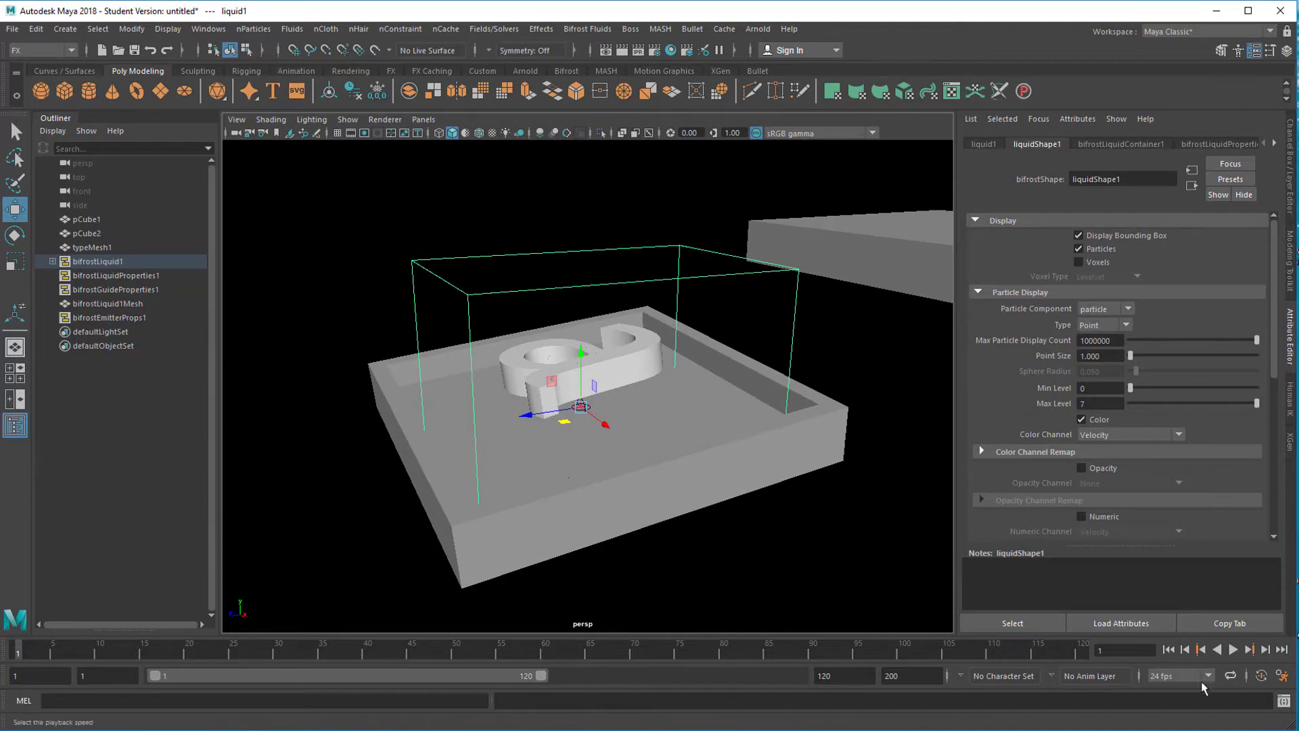
Play the simulation, stop at frame 17, and inspect the falling particles from below.
left_click(1232, 650)
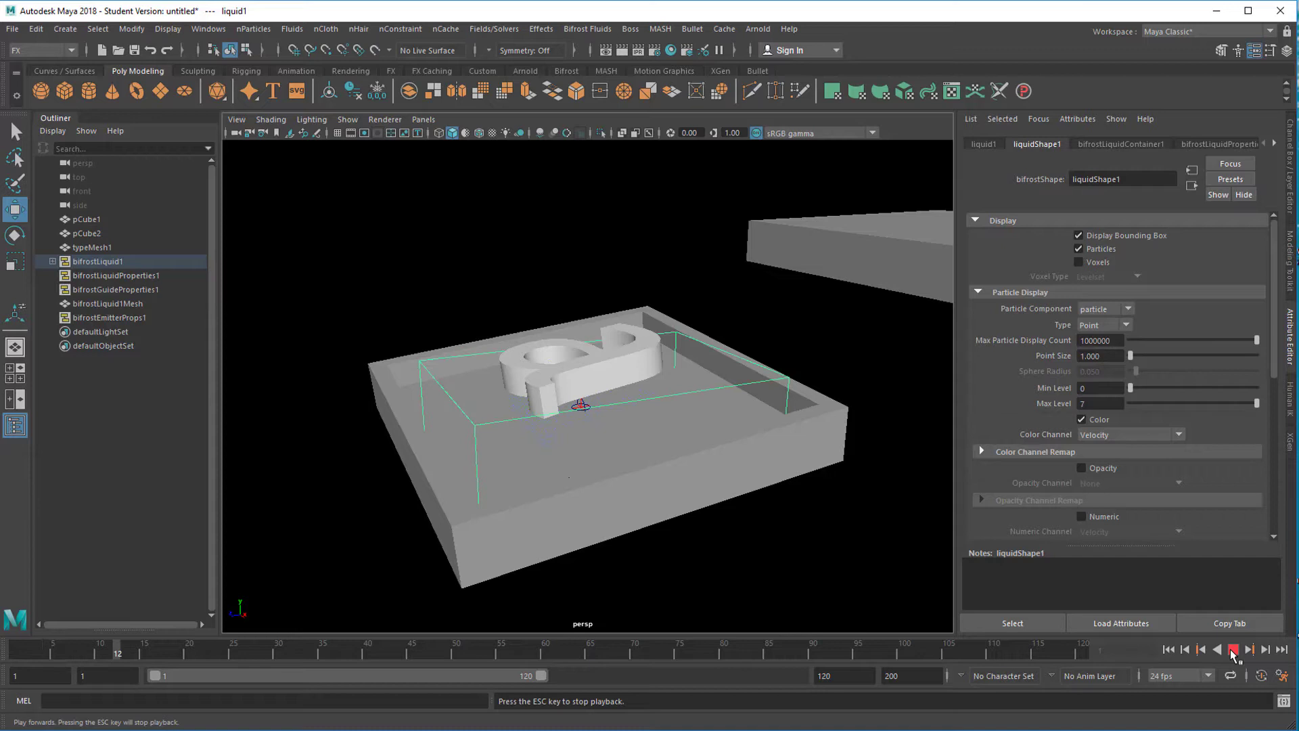
left_click(1232, 651)
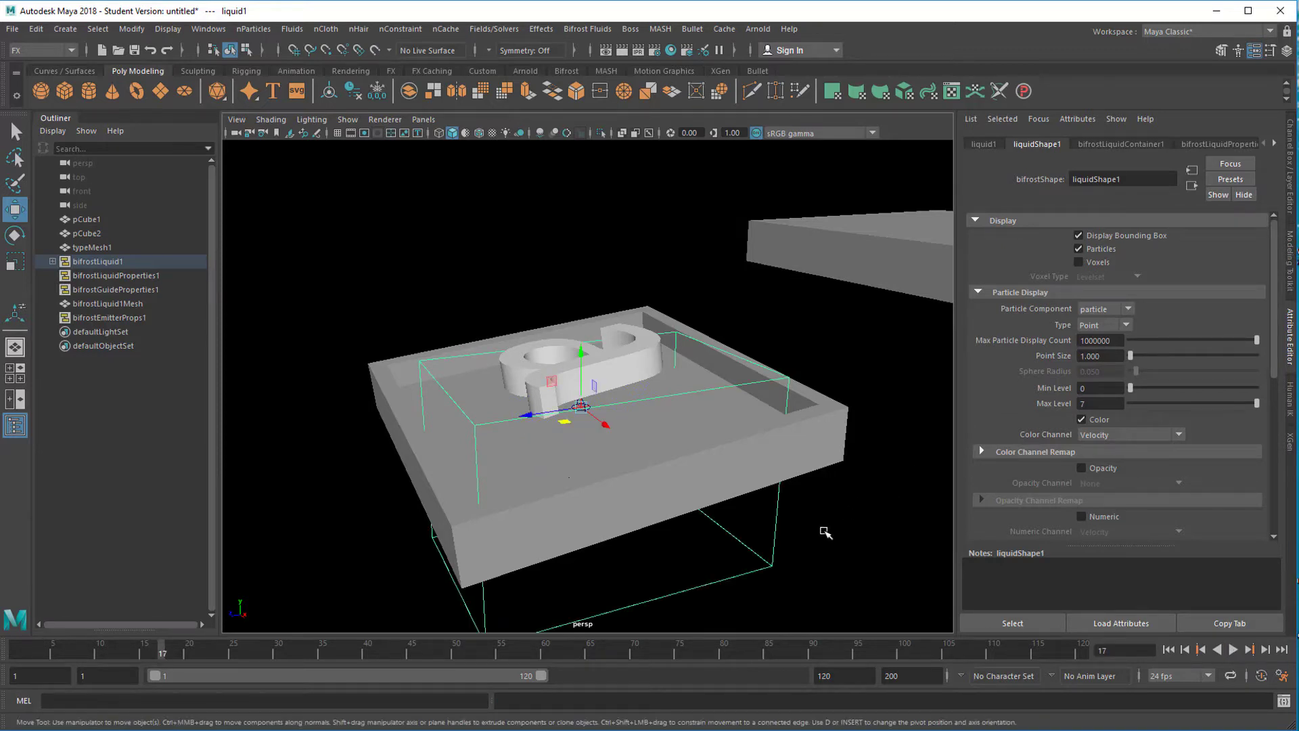
mouse_move(825, 532)
left_mouse_down("alt")
mouse_move(792, 473)
mouse_move(738, 506)
mouse_move(809, 485)
mouse_move(775, 501)
mouse_move(801, 473)
mouse_move(806, 531)
left_mouse_up("alt")
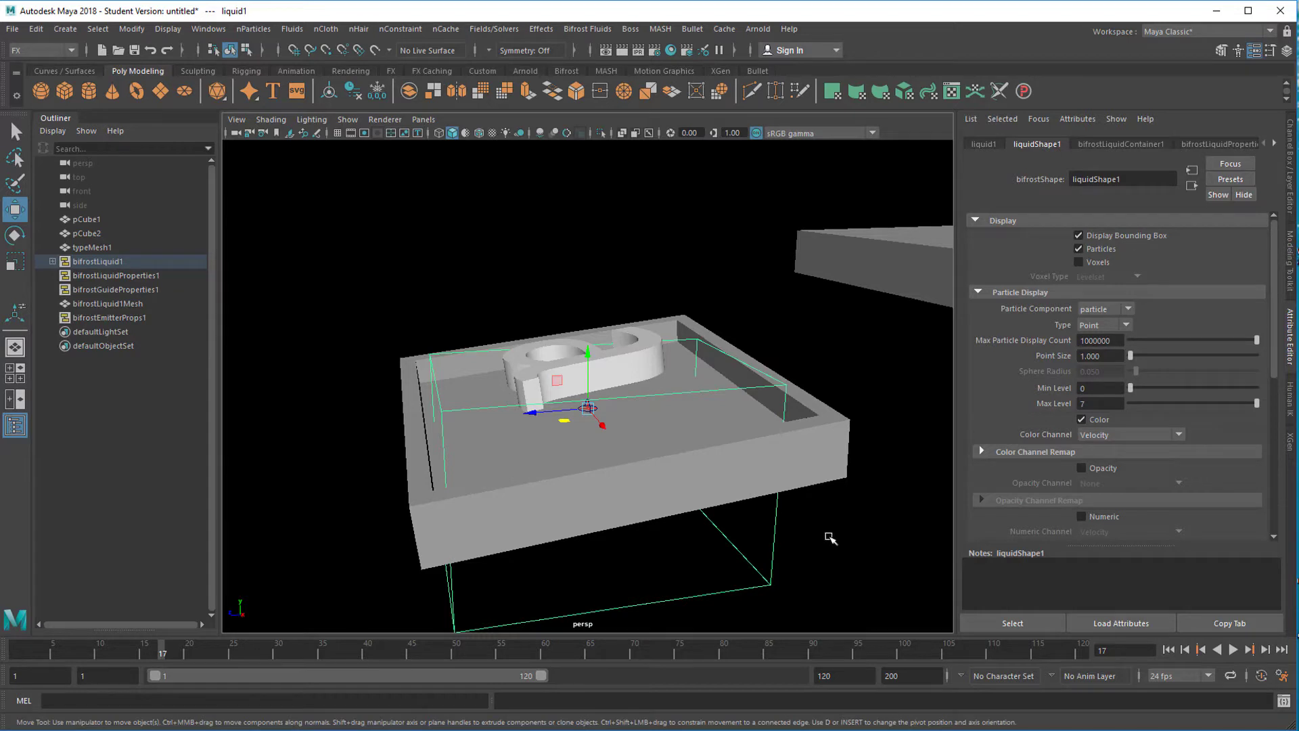
left_click_drag(831, 538, 789, 492, "alt")
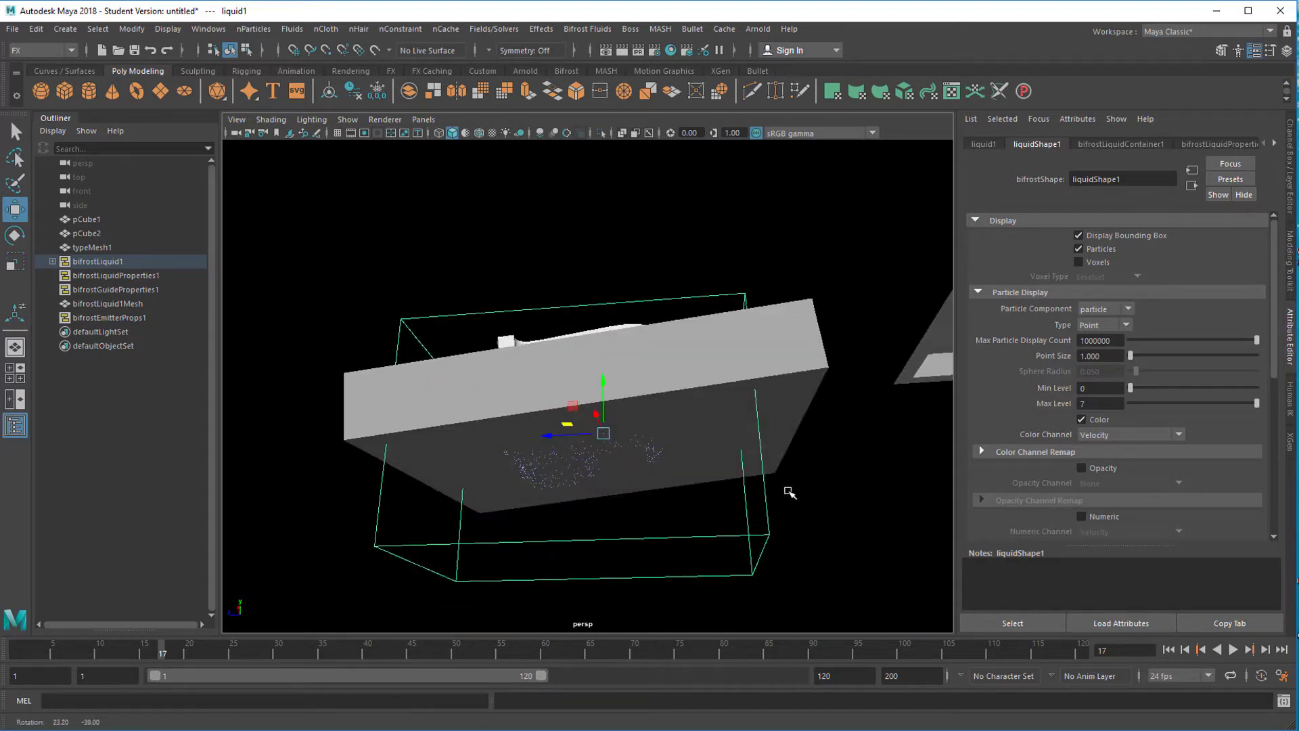
right_click_drag(789, 492, 718, 449, "alt")
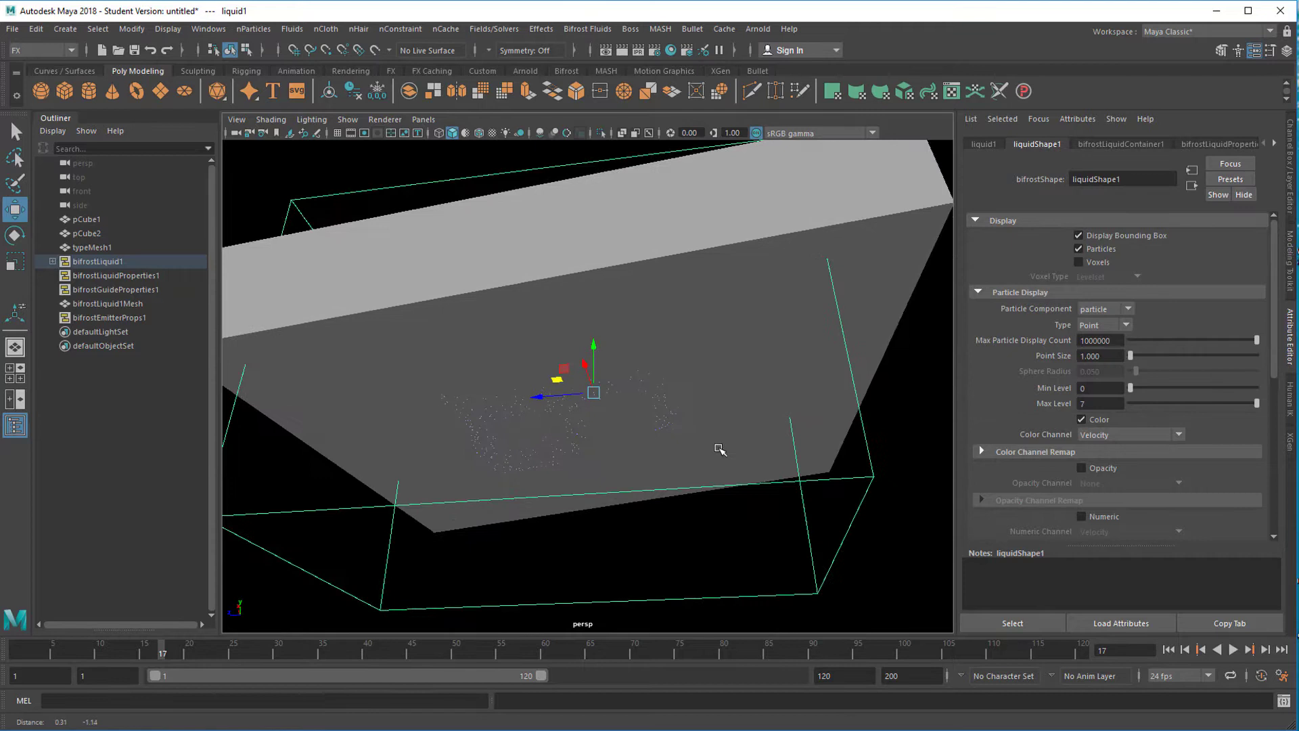
left_click_drag(720, 449, 744, 500, "alt")
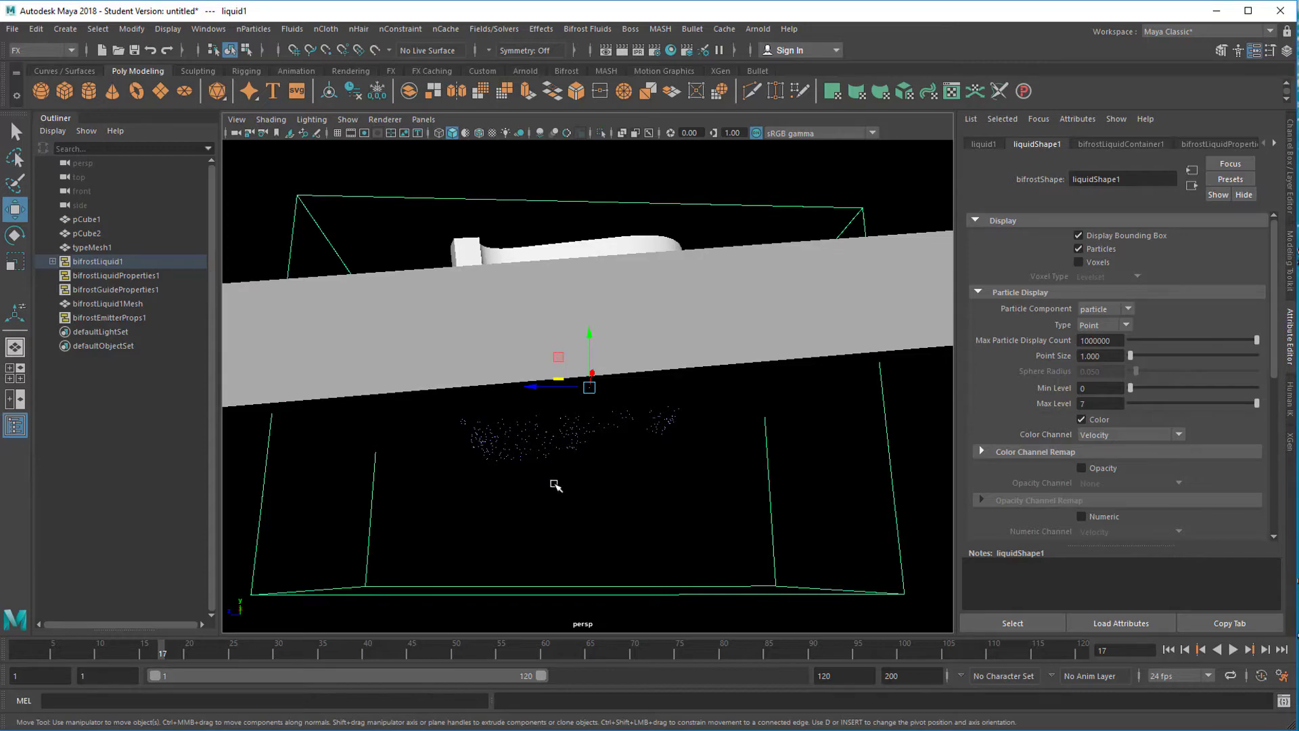
Raise bifrostLiquid1's particle Point Size from 1.0 to about 3.78.
left_click(97, 261)
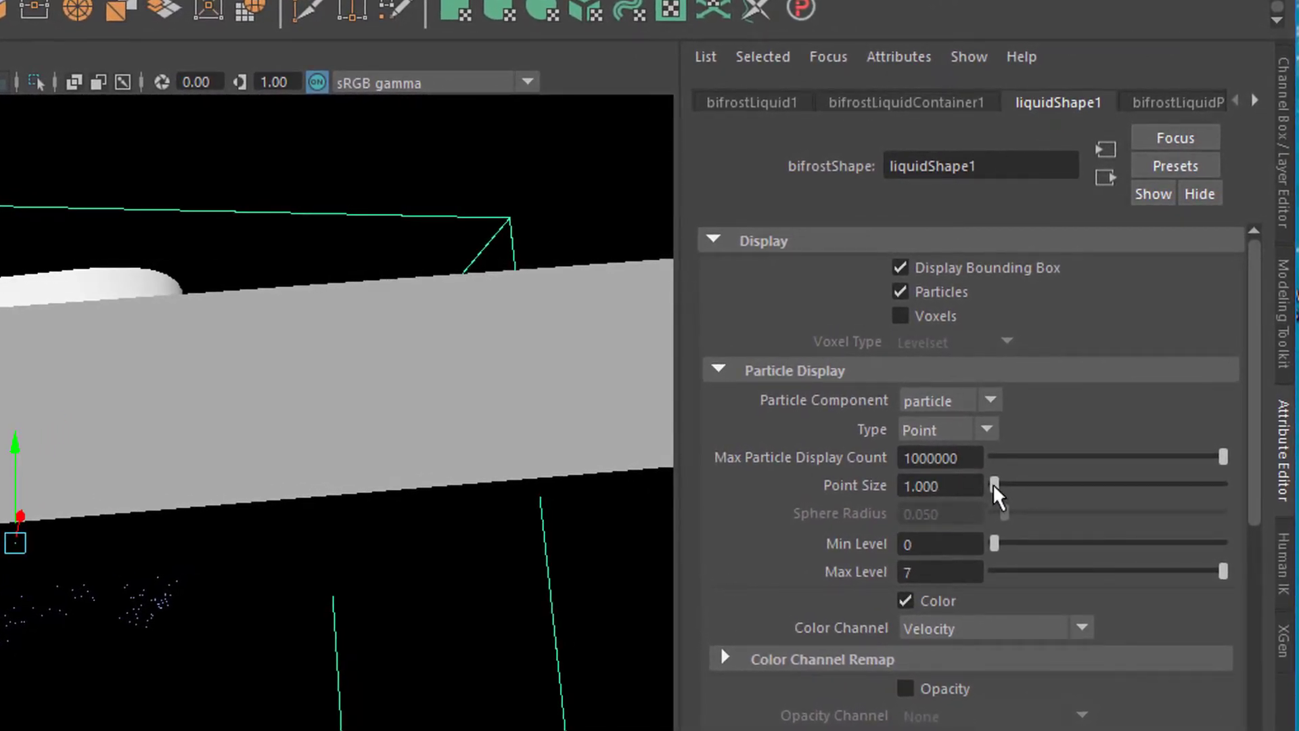
left_click_drag(1000, 494, 1091, 489)
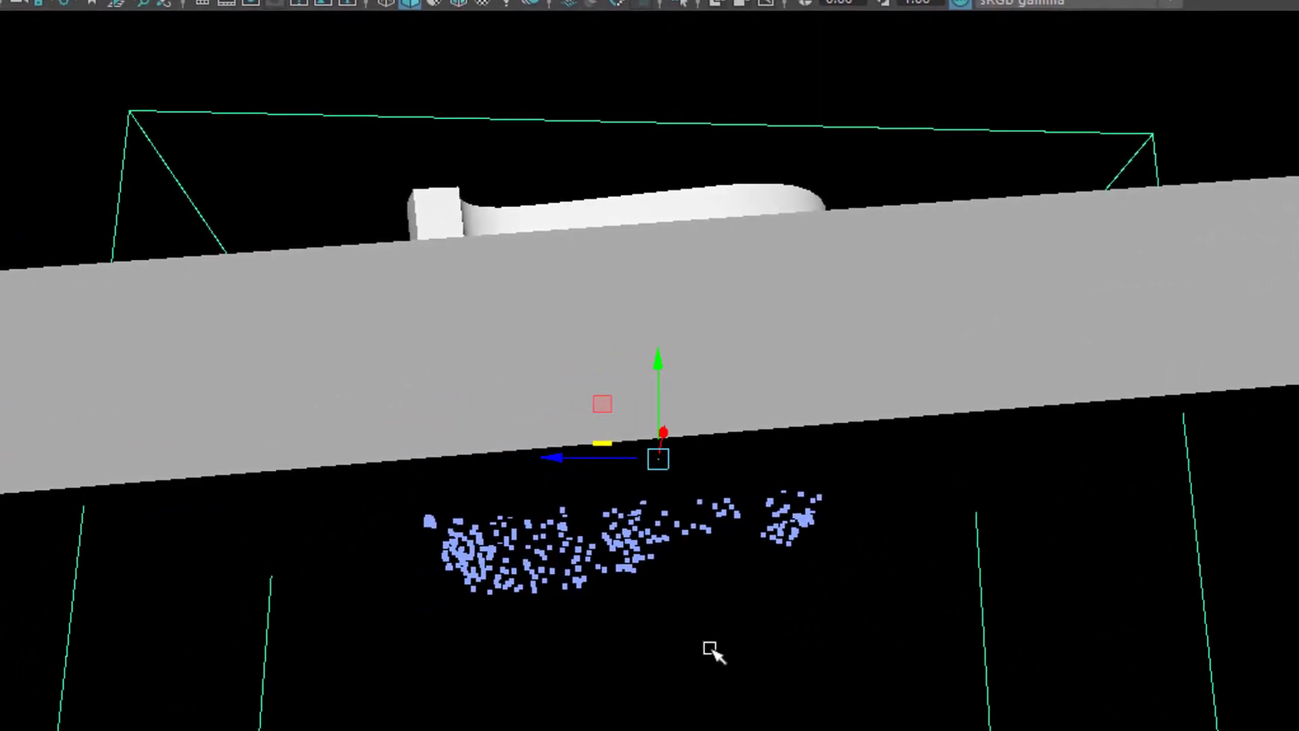
left_click_drag(713, 651, 778, 711, "alt")
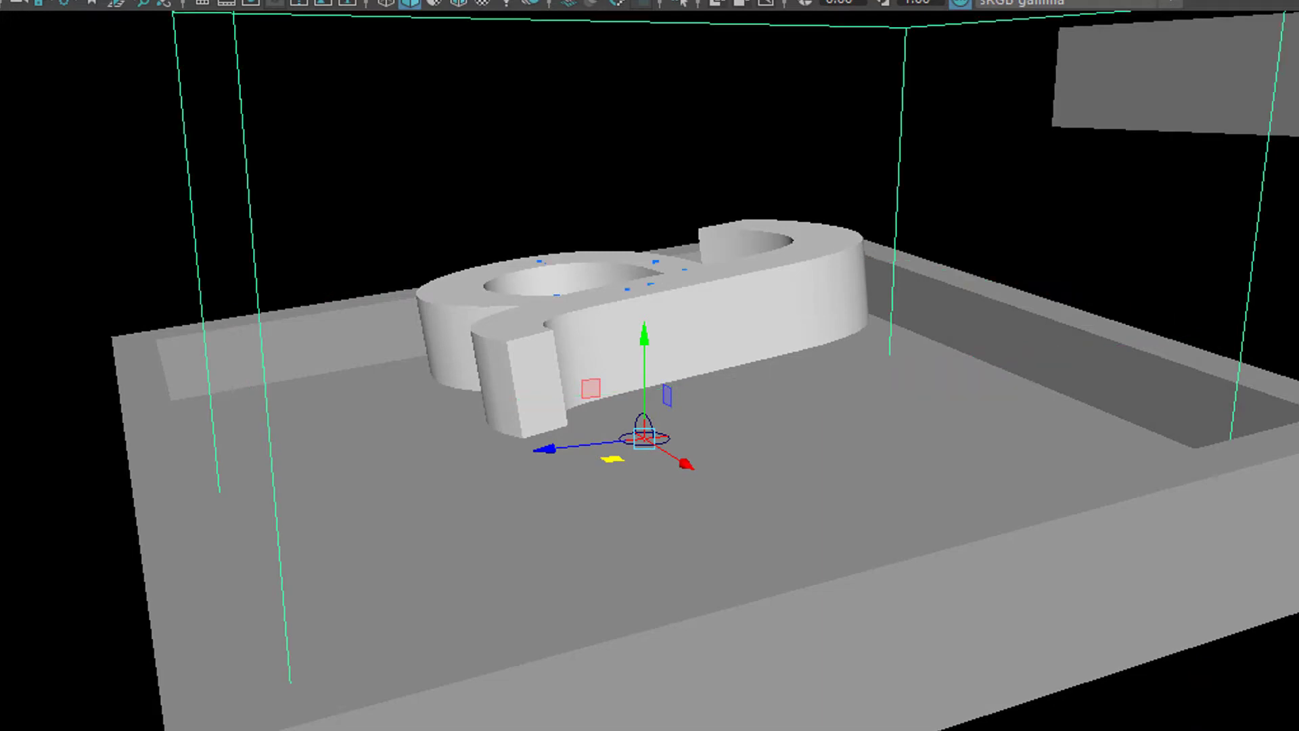
Make the tray a Bifrost collider for the liquid, then select the letter mesh.
left_click_drag(904, 594, 871, 589, "alt")
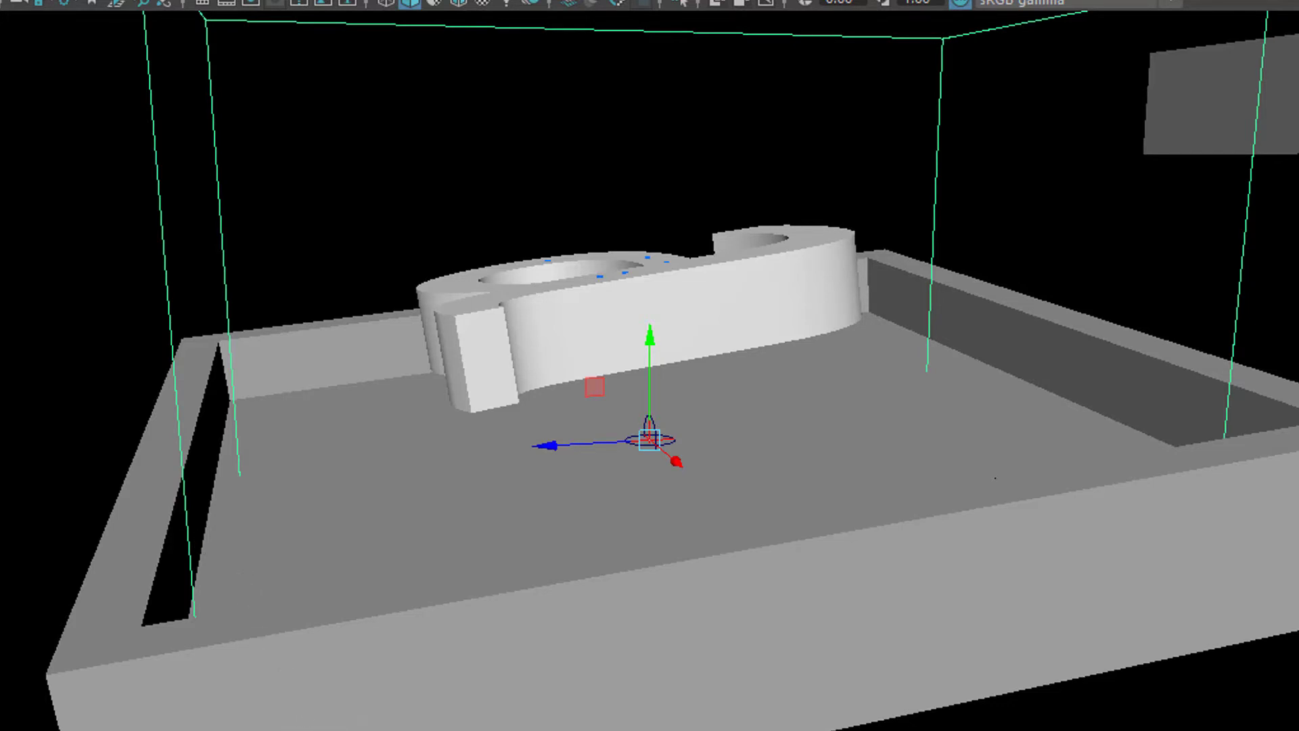
left_click(995, 478)
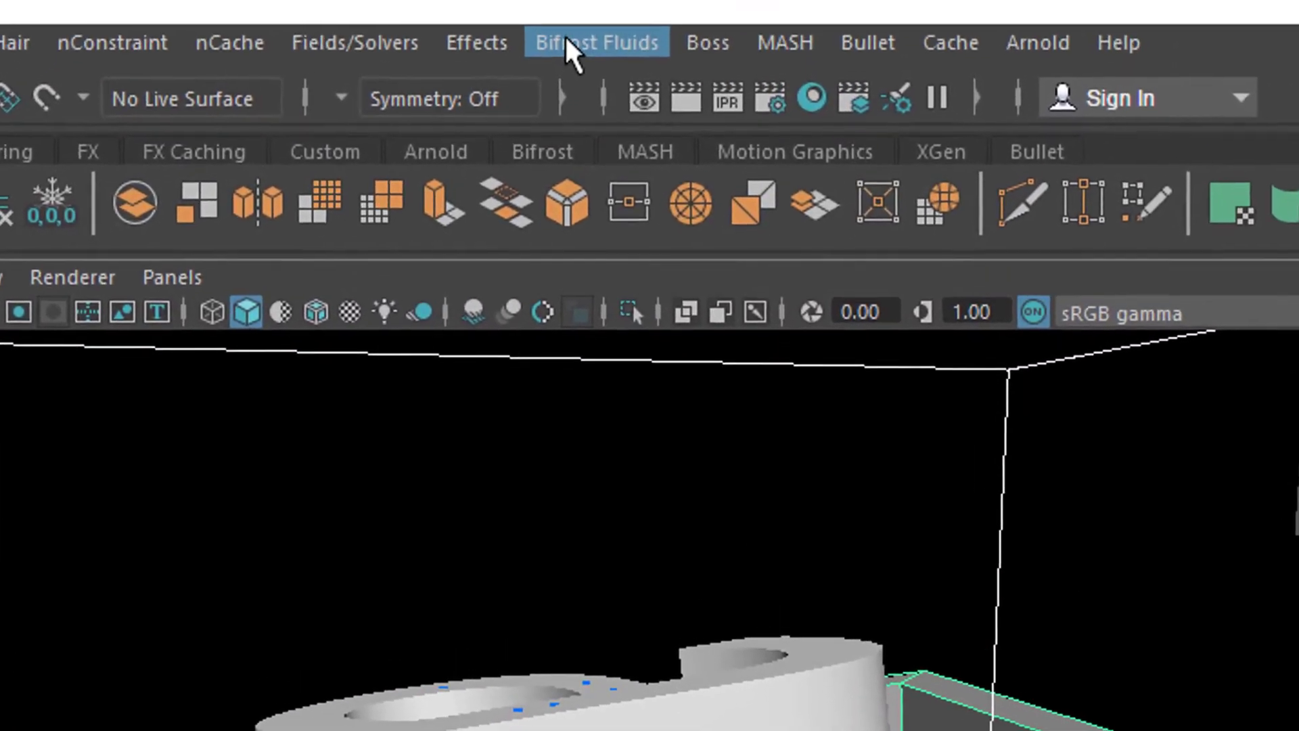
left_click(568, 44)
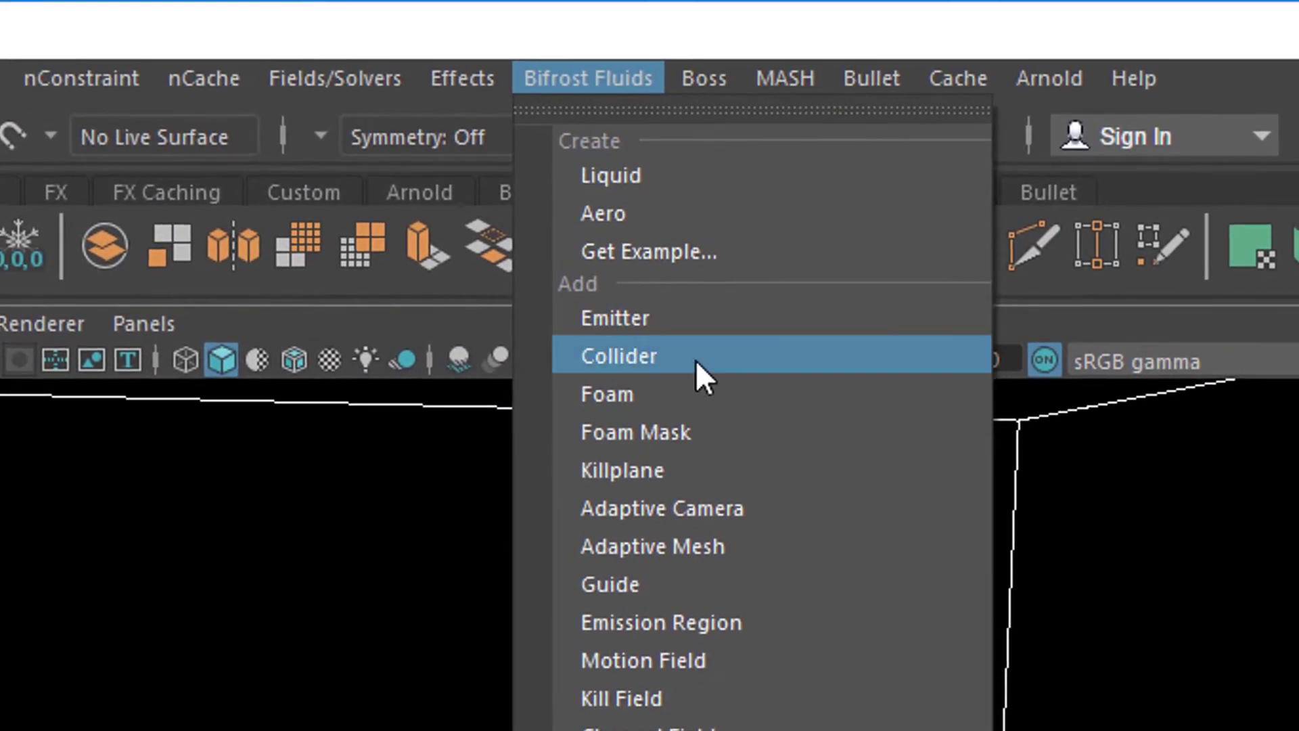
left_click(695, 360)
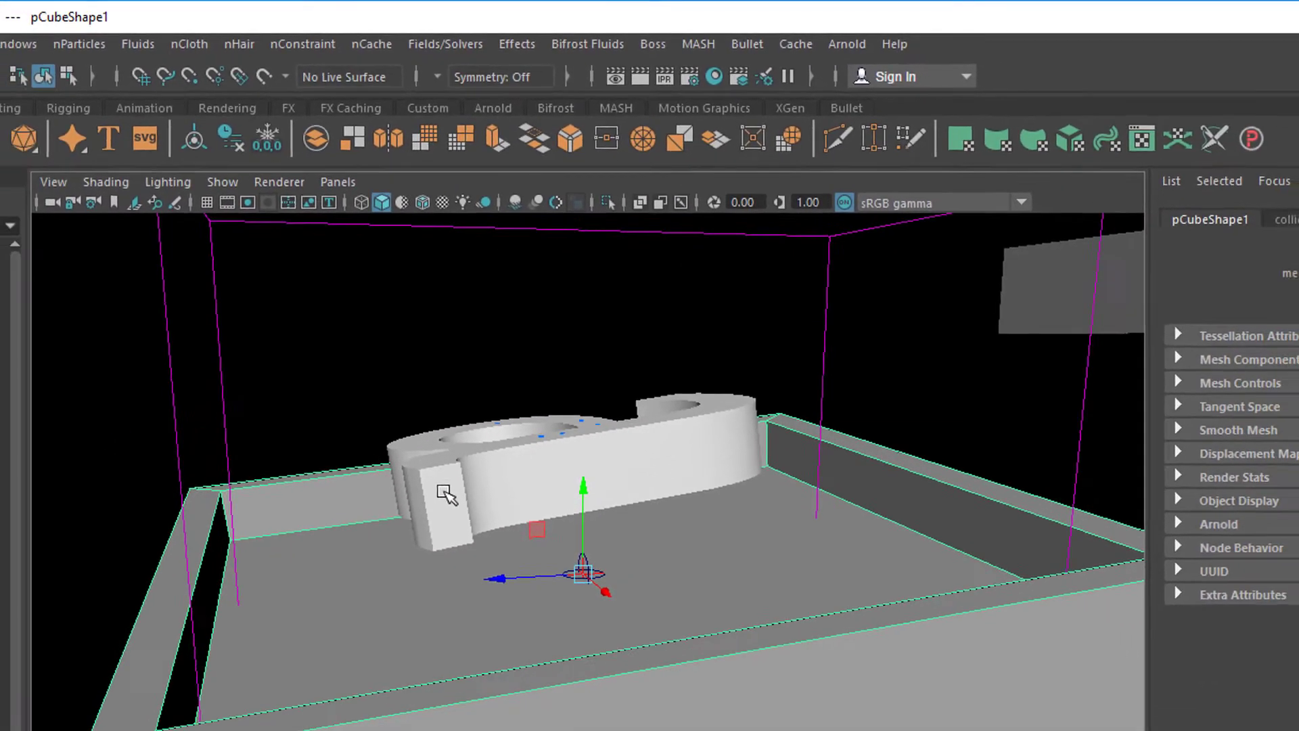
left_click(438, 651)
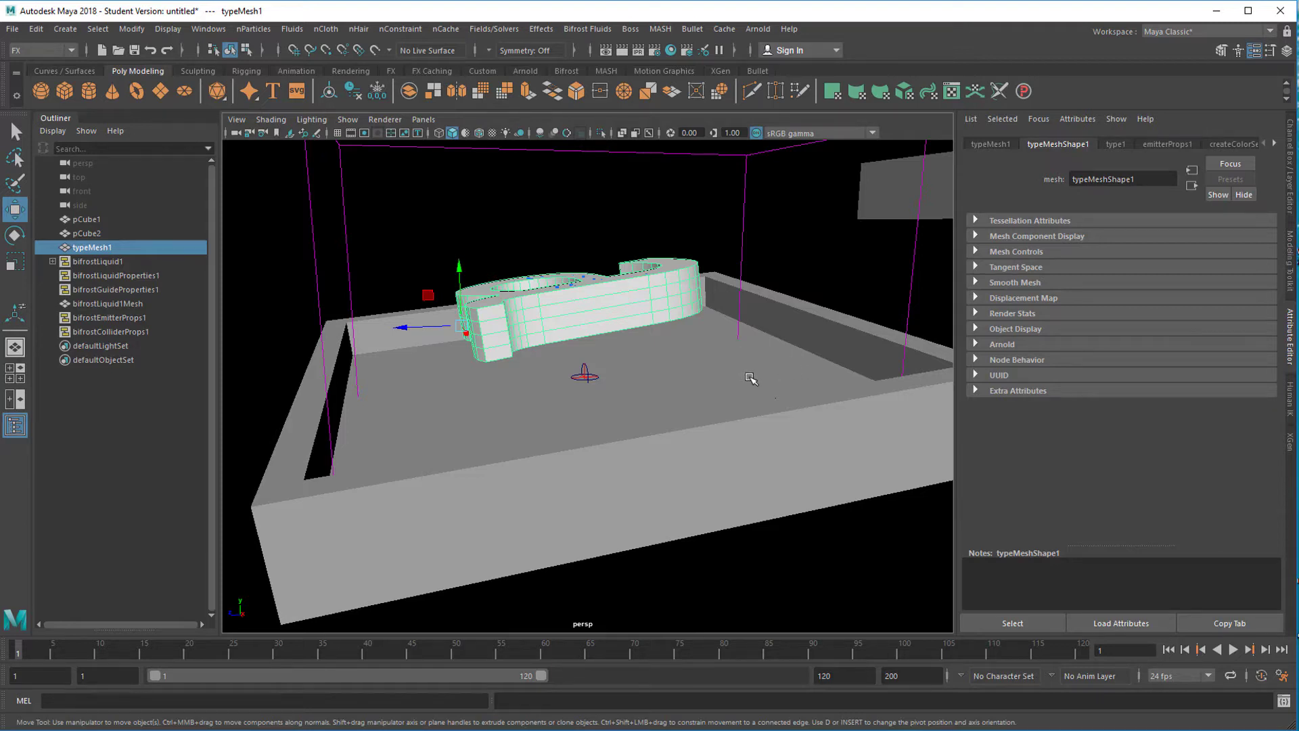
Hide the letter mesh and add a directional light raised above the tray and rotated.
key("h")
left_click_drag(613, 388, 662, 415, "alt")
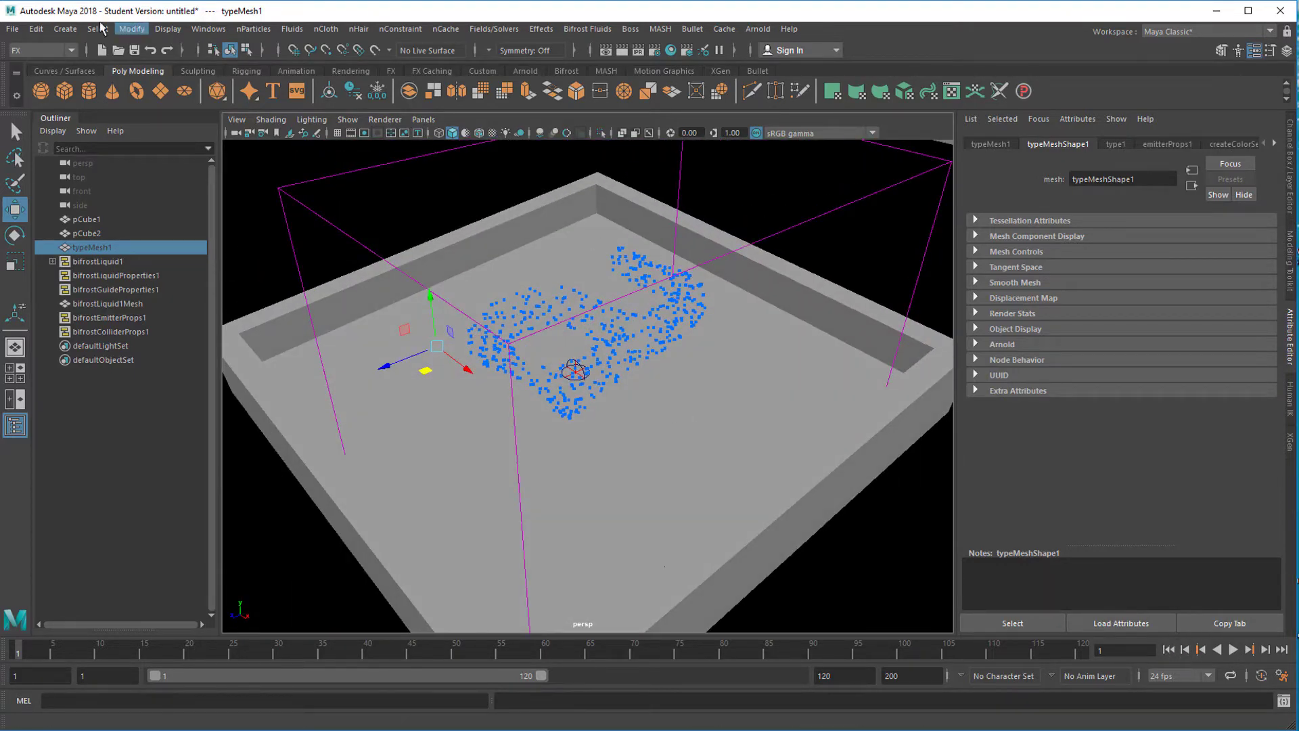
left_click(53, 30)
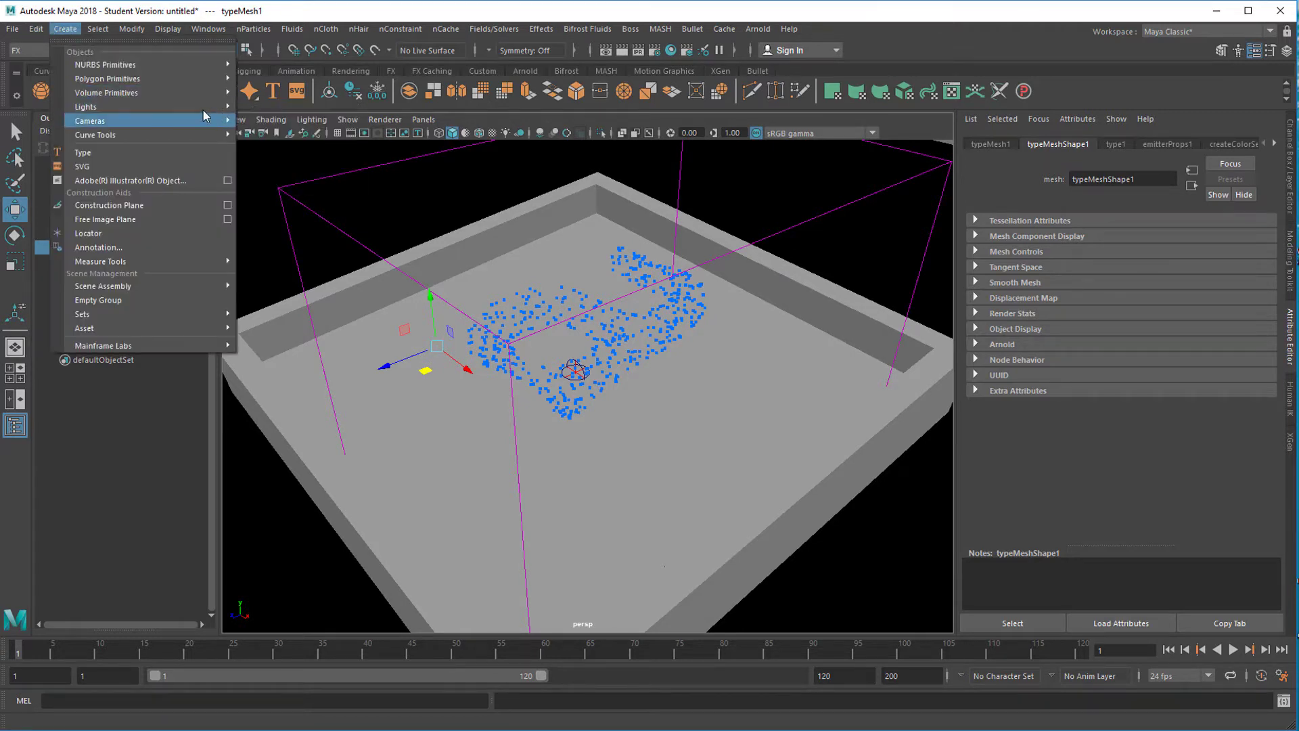
mouse_move(203, 107)
left_click(274, 134)
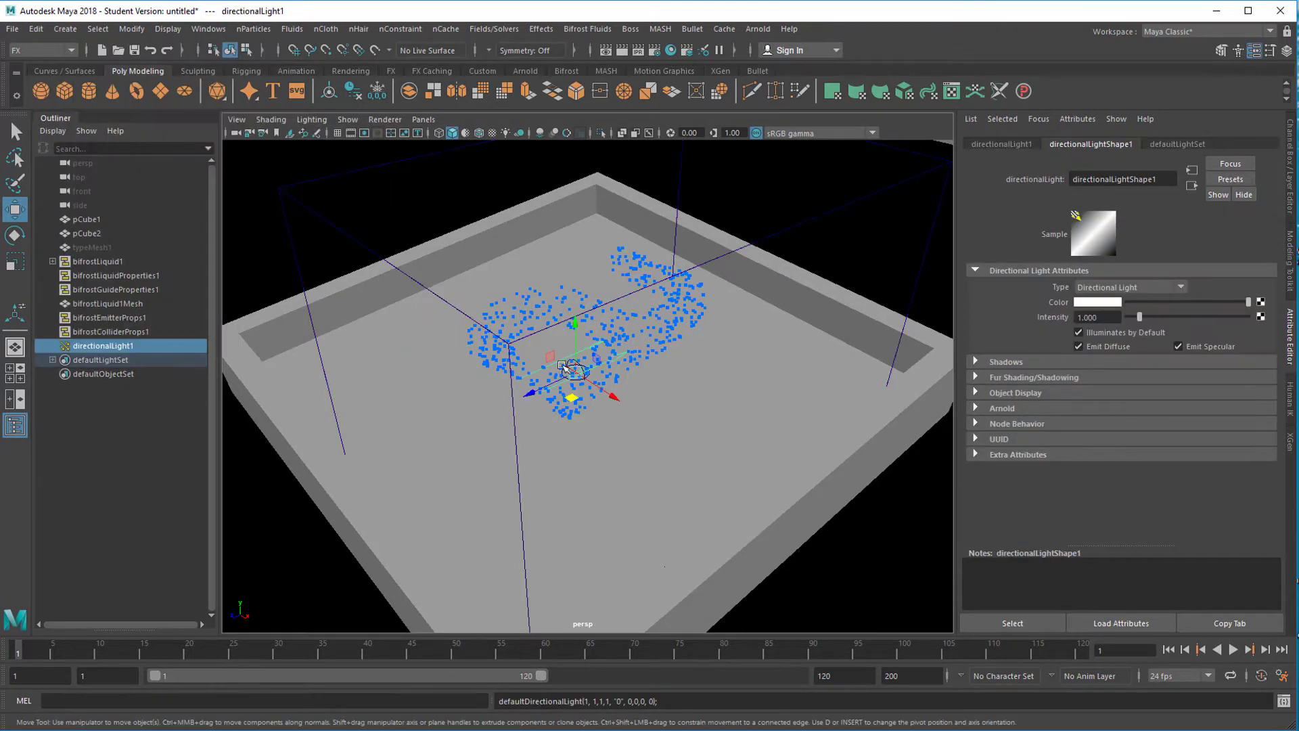
mouse_move(574, 339)
left_mouse_down()
mouse_move(576, 359)
mouse_move(567, 323)
mouse_move(555, 326)
mouse_move(583, 316)
left_mouse_up()
key("e")
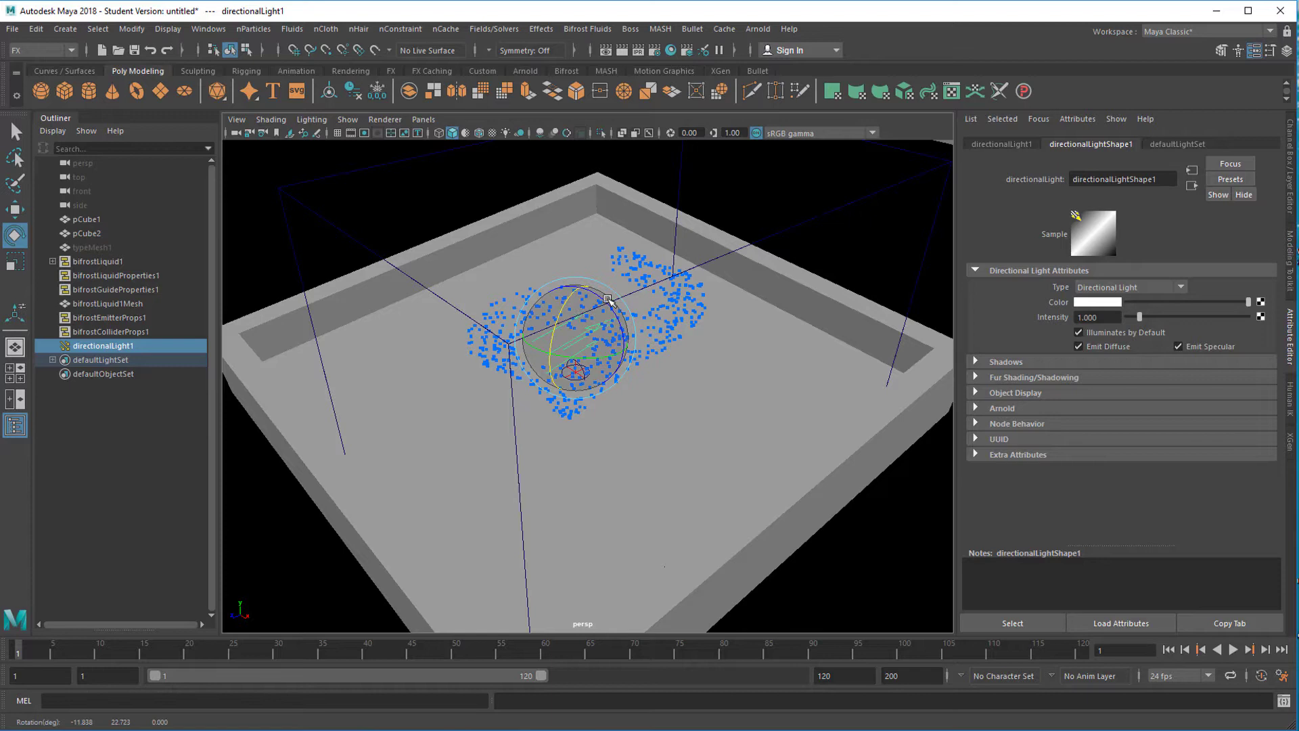
key("w")
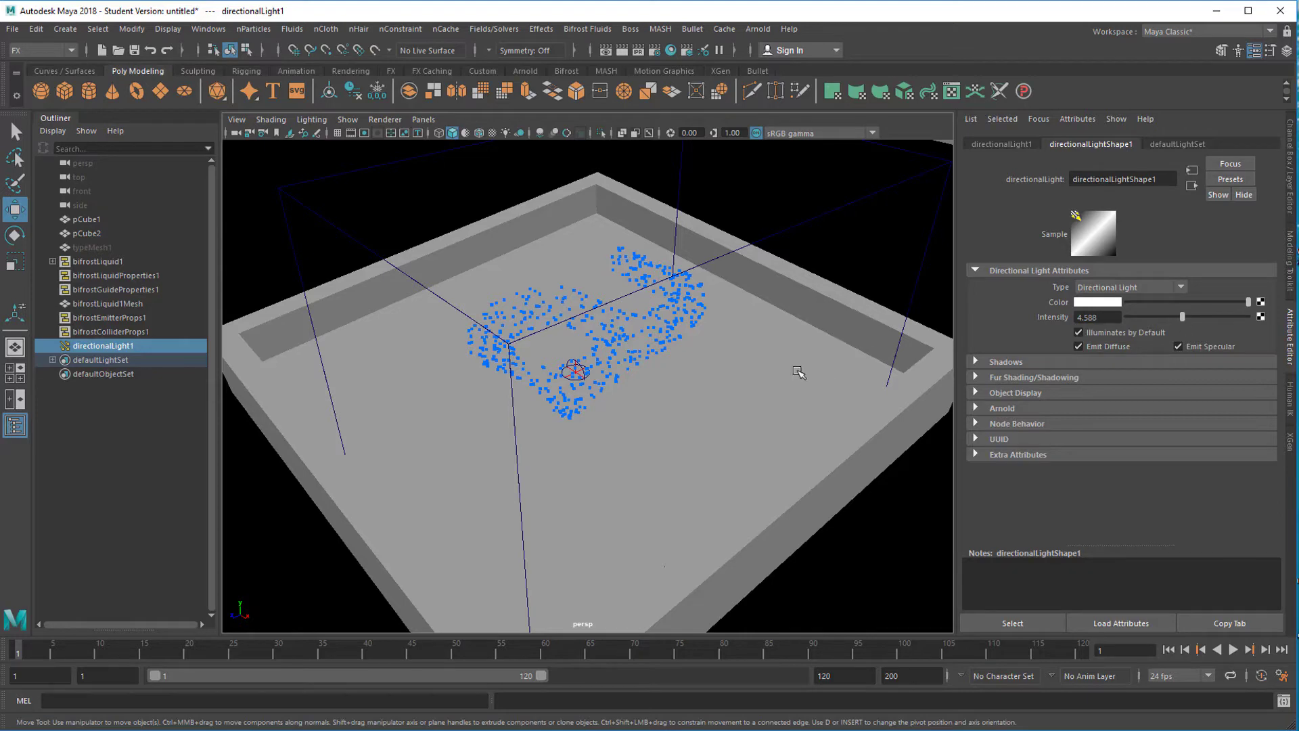
Render the current view with Arnold and close the render window.
left_click(758, 29)
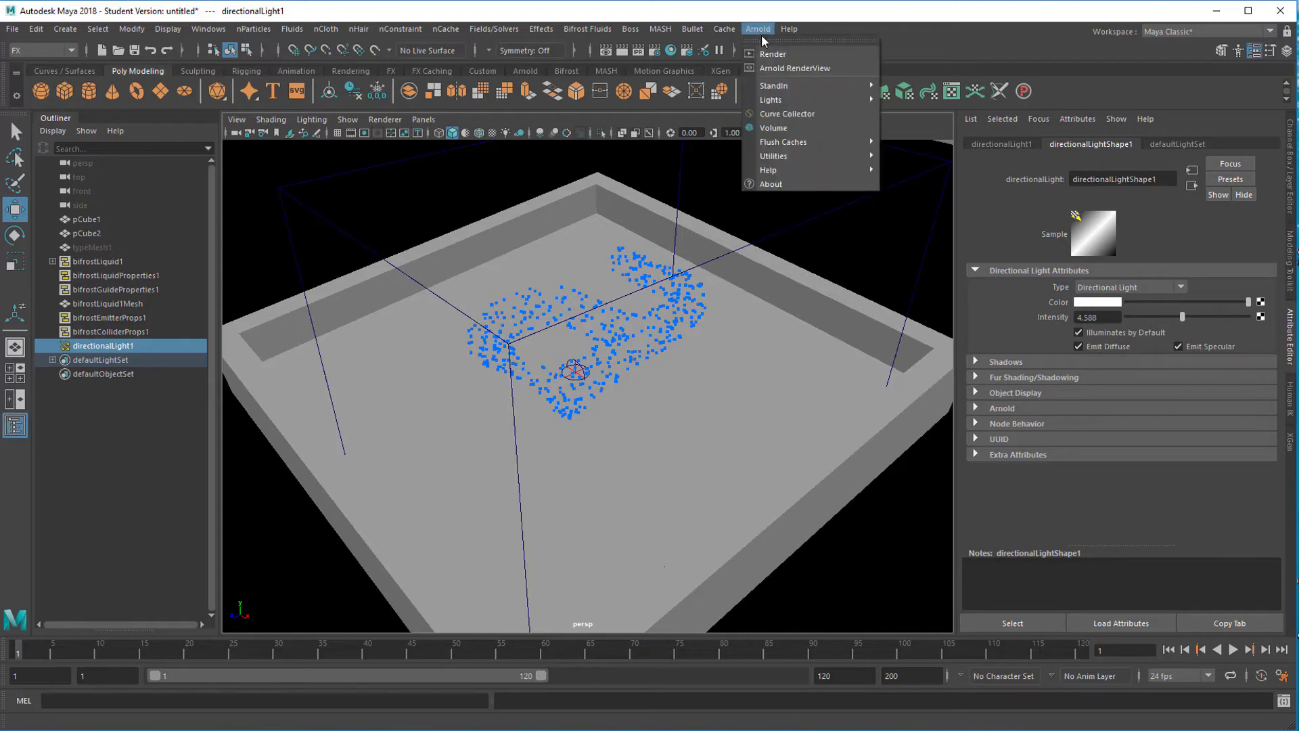
left_click(772, 54)
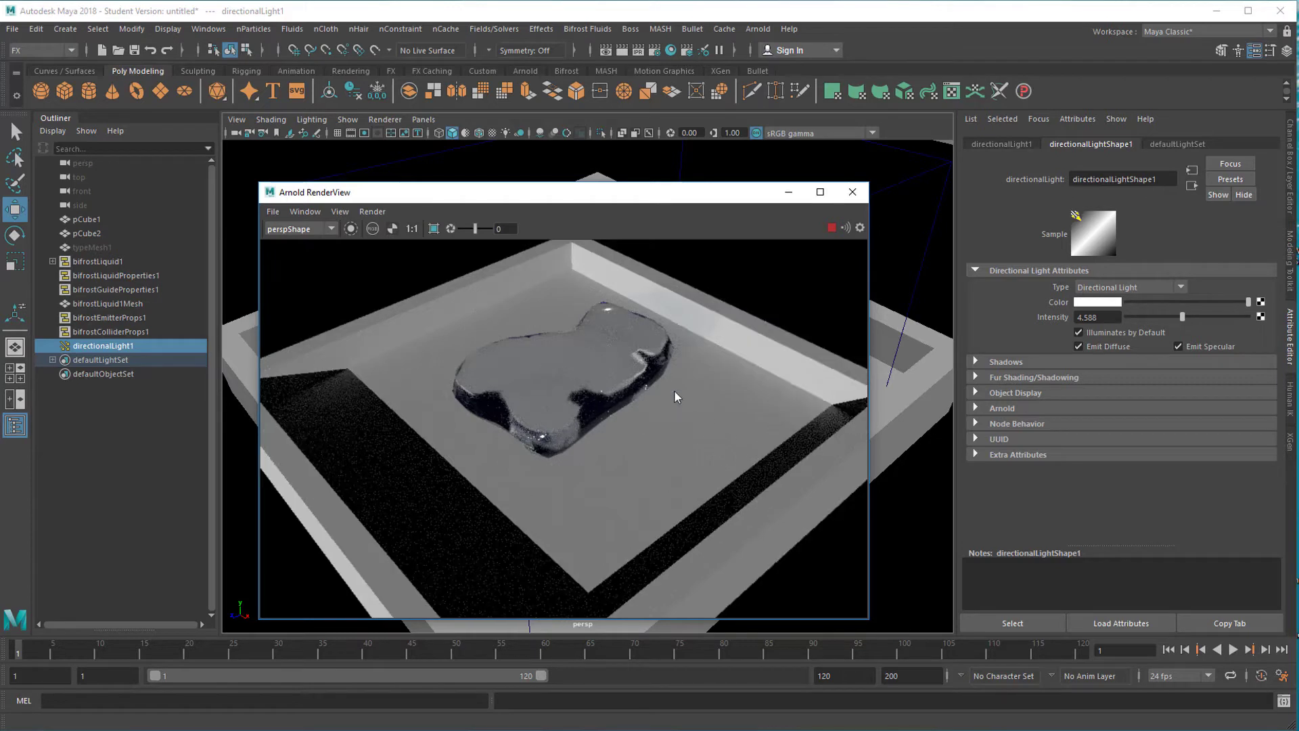
left_click(852, 192)
Play the liquid simulation further, then close the render window.
left_click(1233, 649)
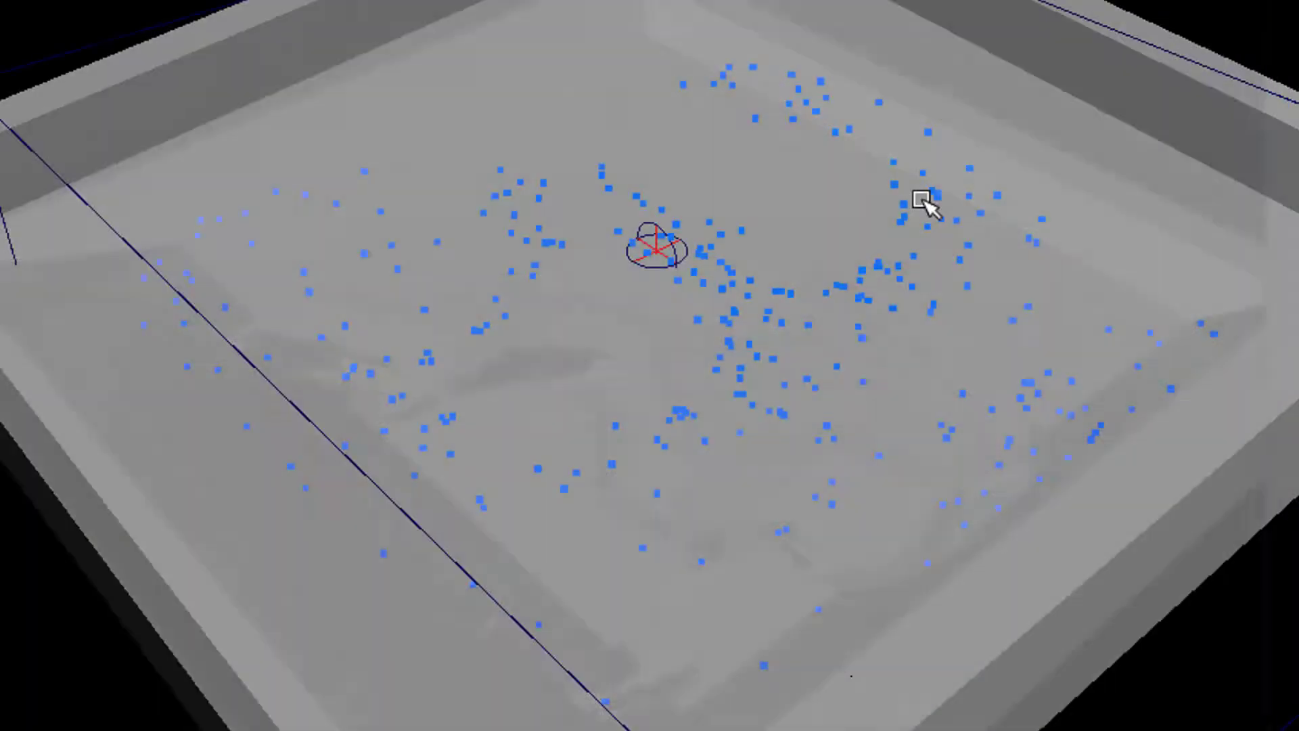
scroll(688, 392, "up", 5)
scroll(1001, 369, "down", 5)
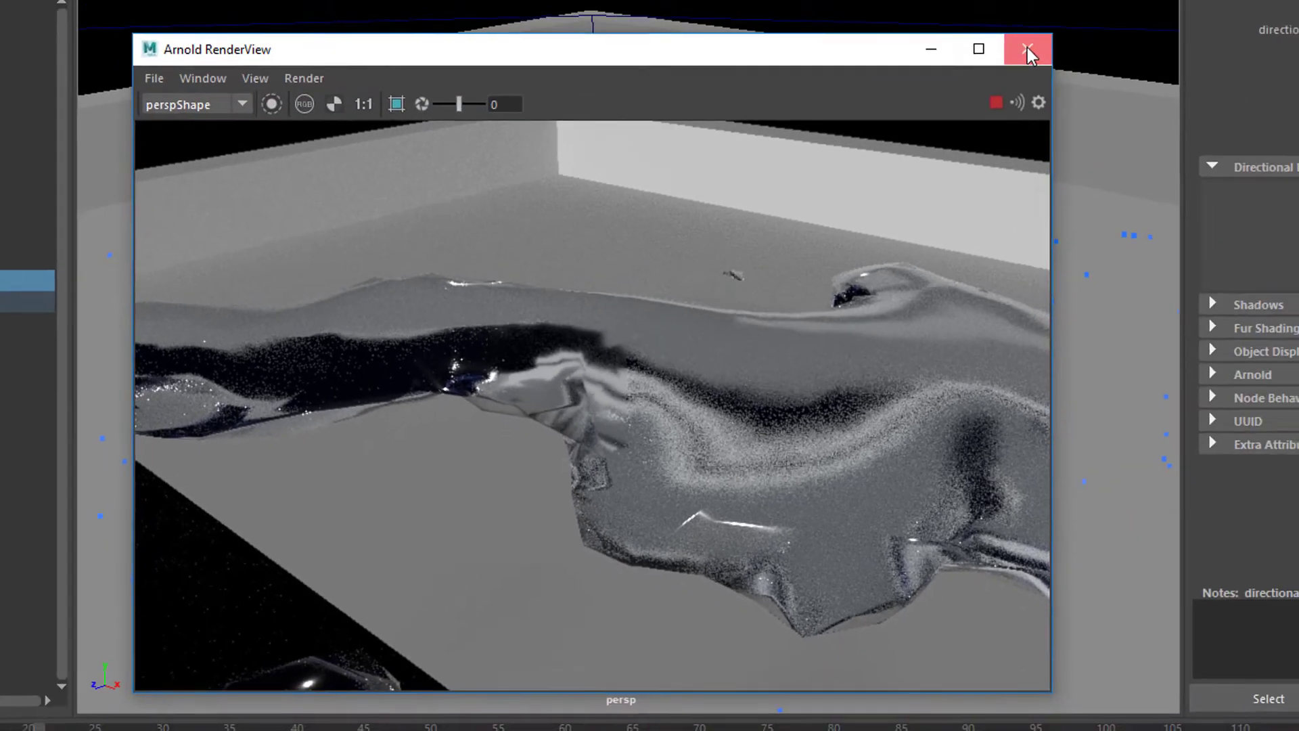
left_click(1030, 50)
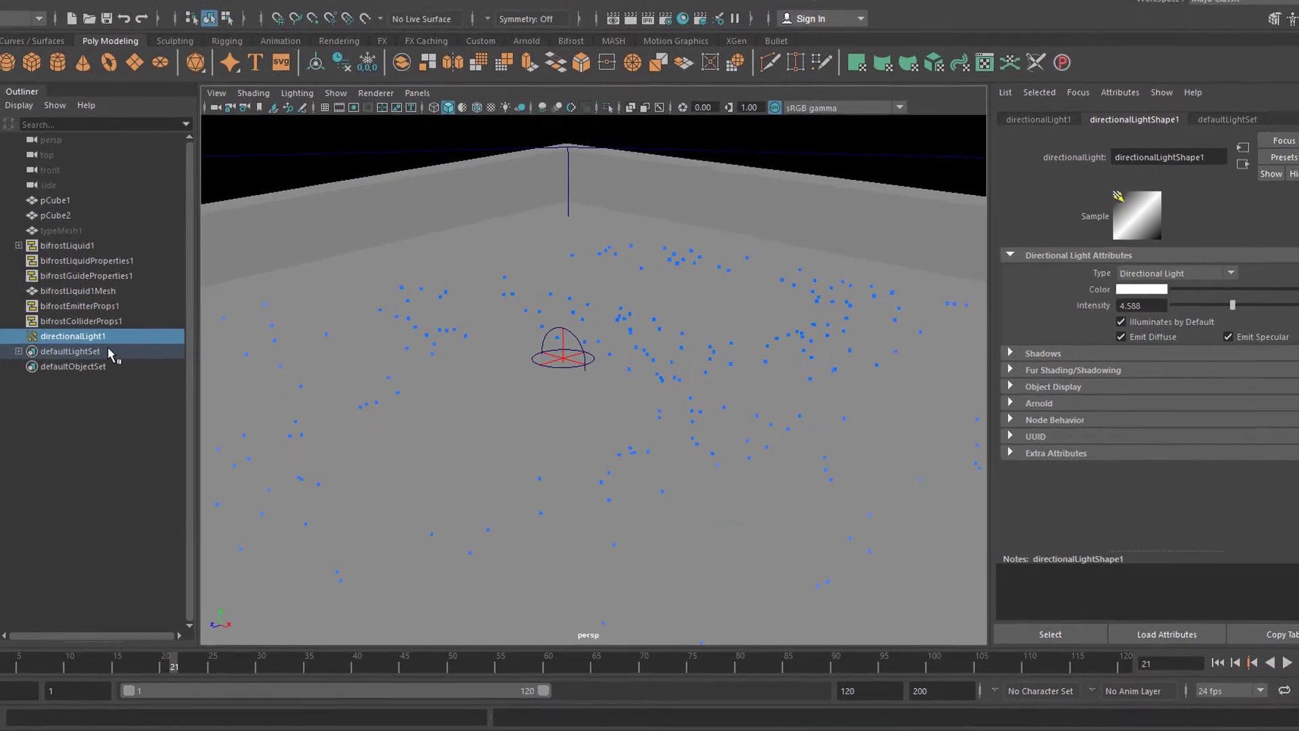
Change bifrostLiquidProperties1's Master Voxel Size from 0.5 to 0.1.
left_click(79, 306)
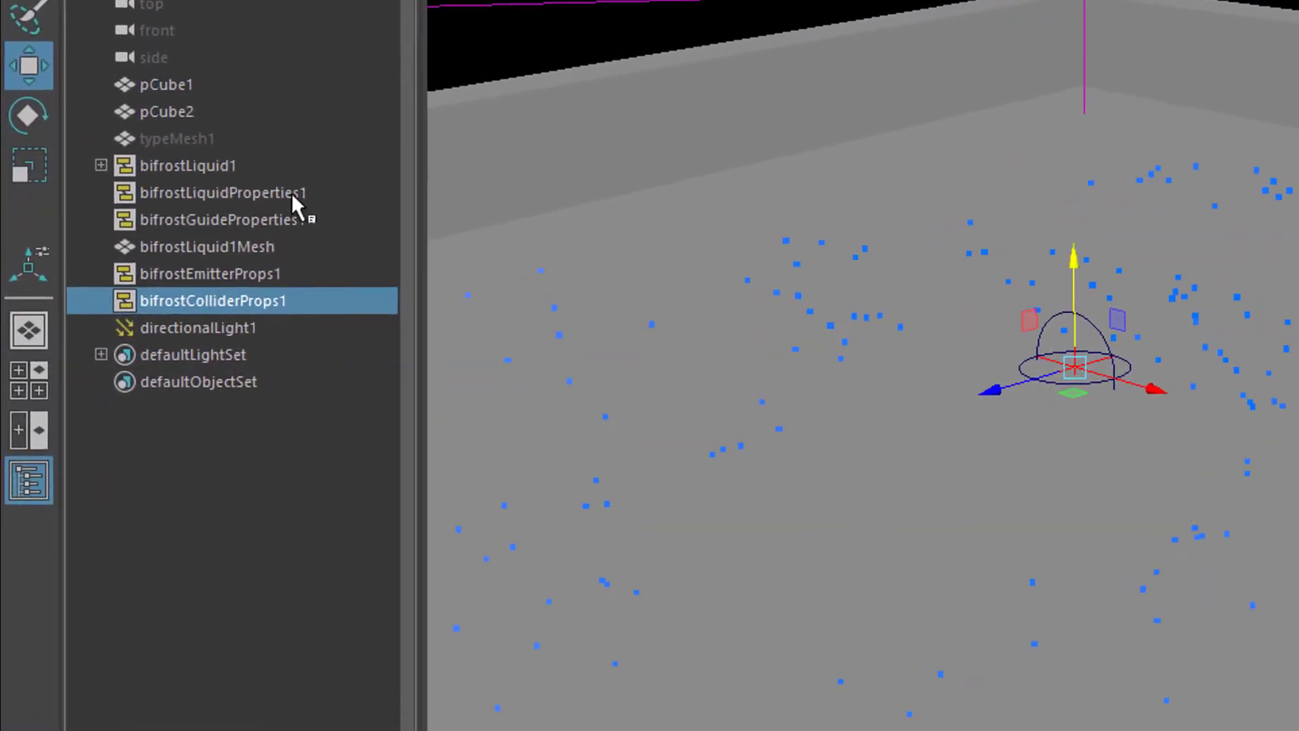
left_click(249, 214)
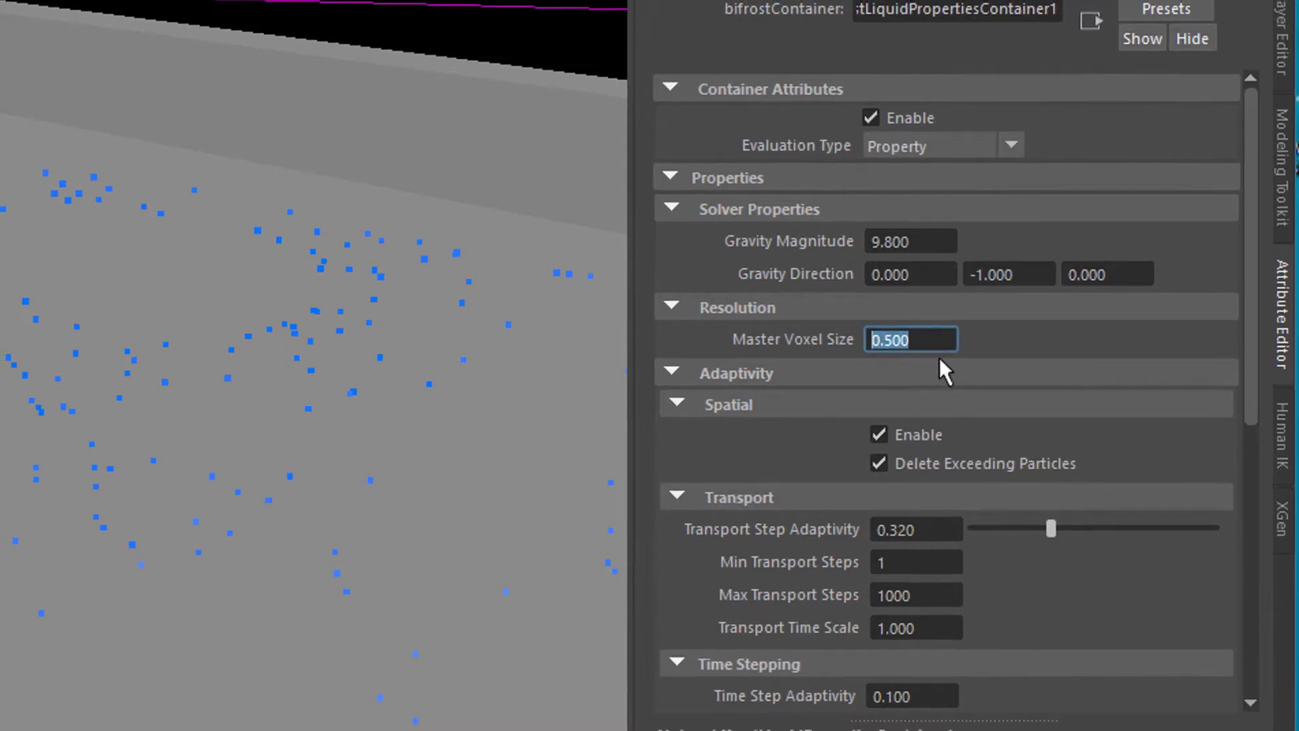
type("0.1")
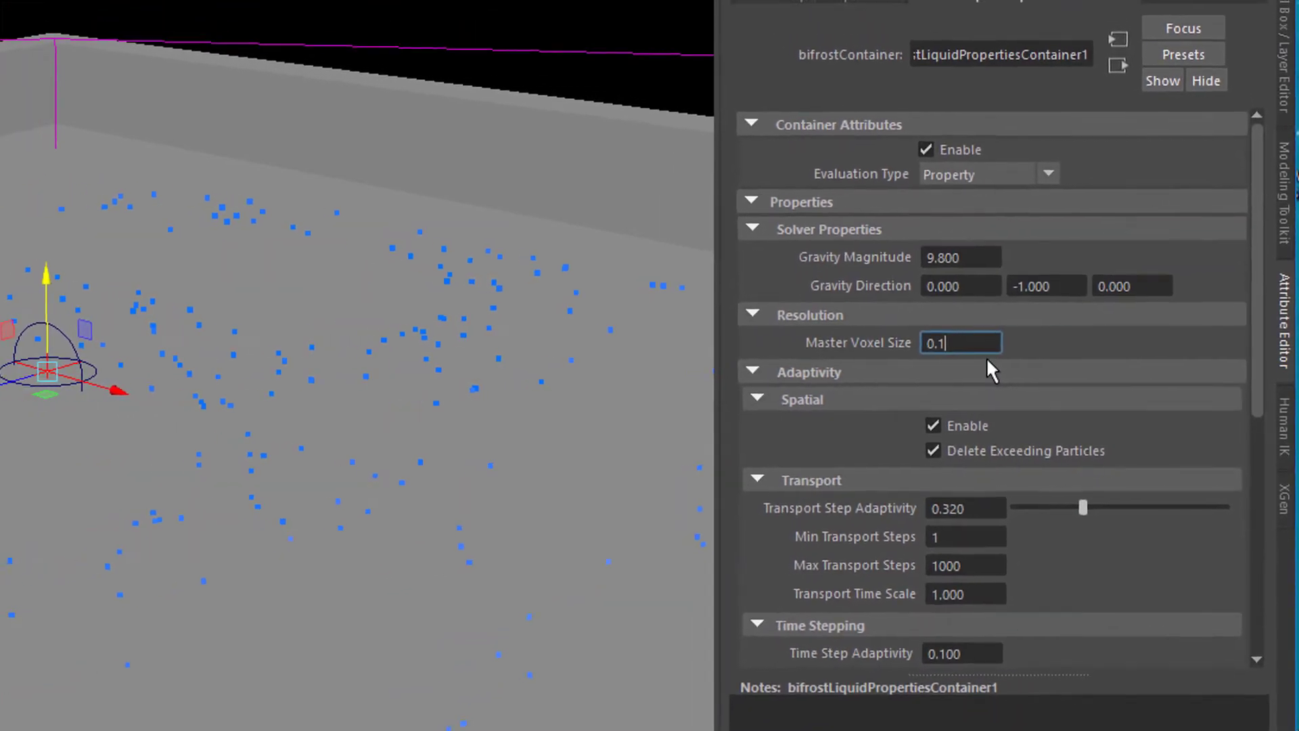
key("Return")
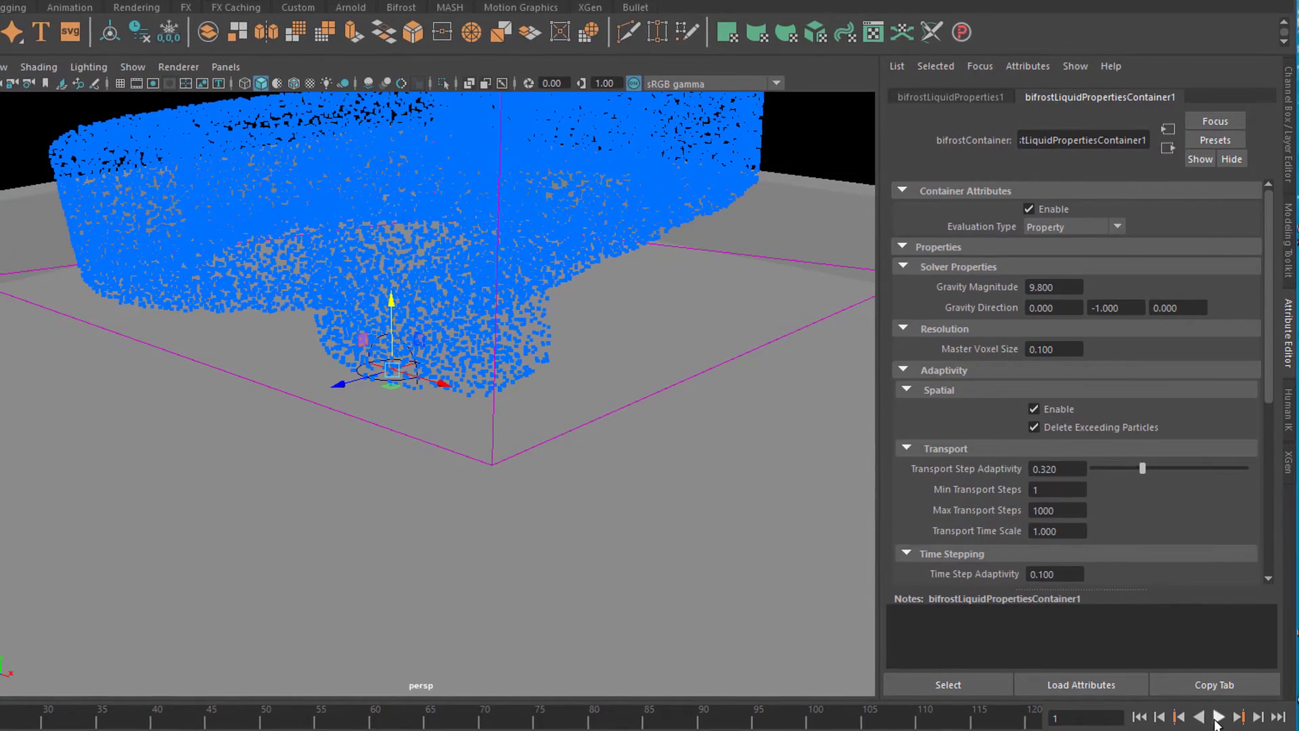
Play the 0.1-voxel simulation to frame 21 and render the splash with Arnold.
left_click(1219, 717)
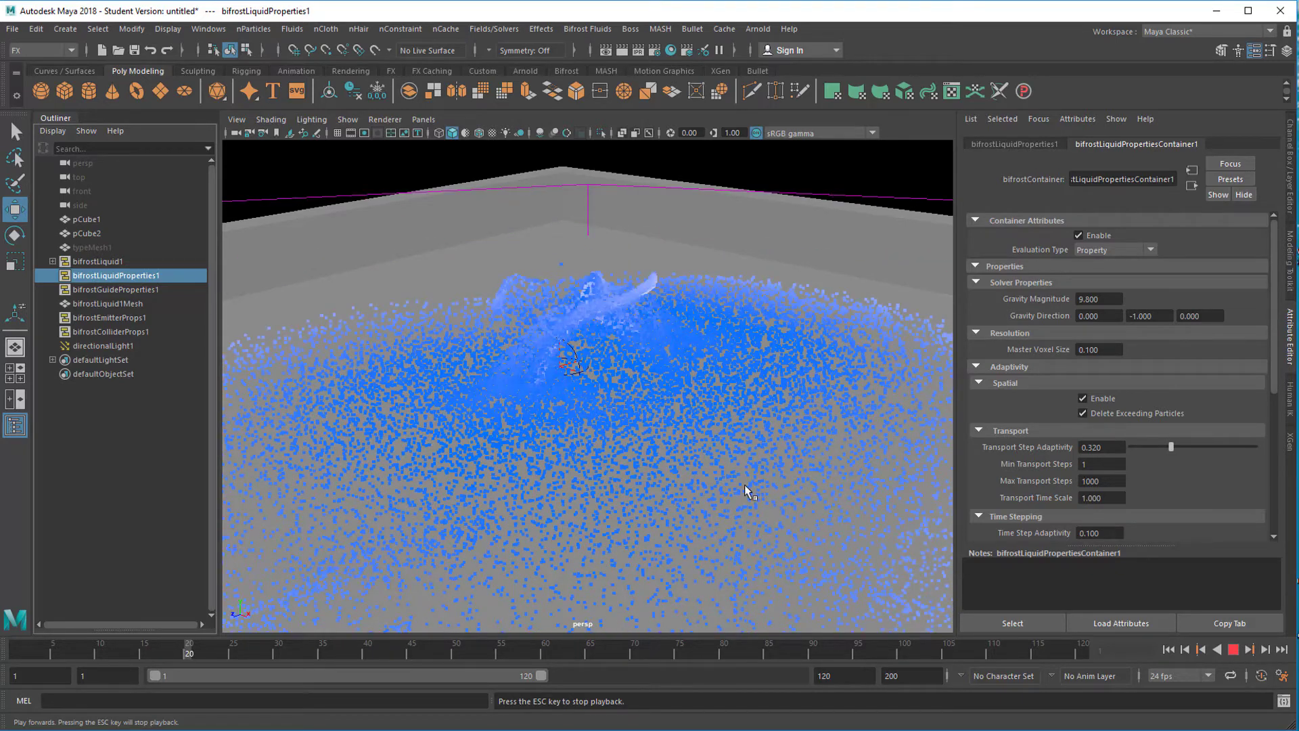
key("Escape")
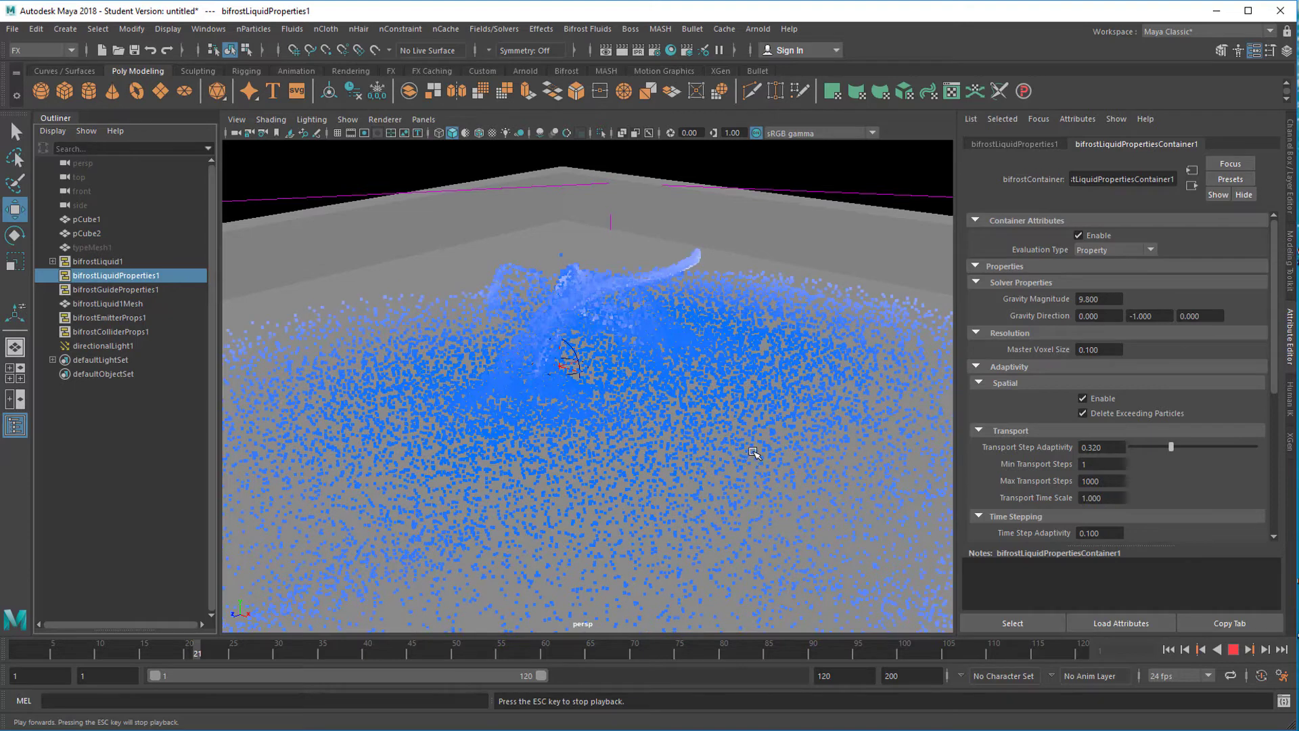
left_click_drag(750, 452, 757, 464, "alt")
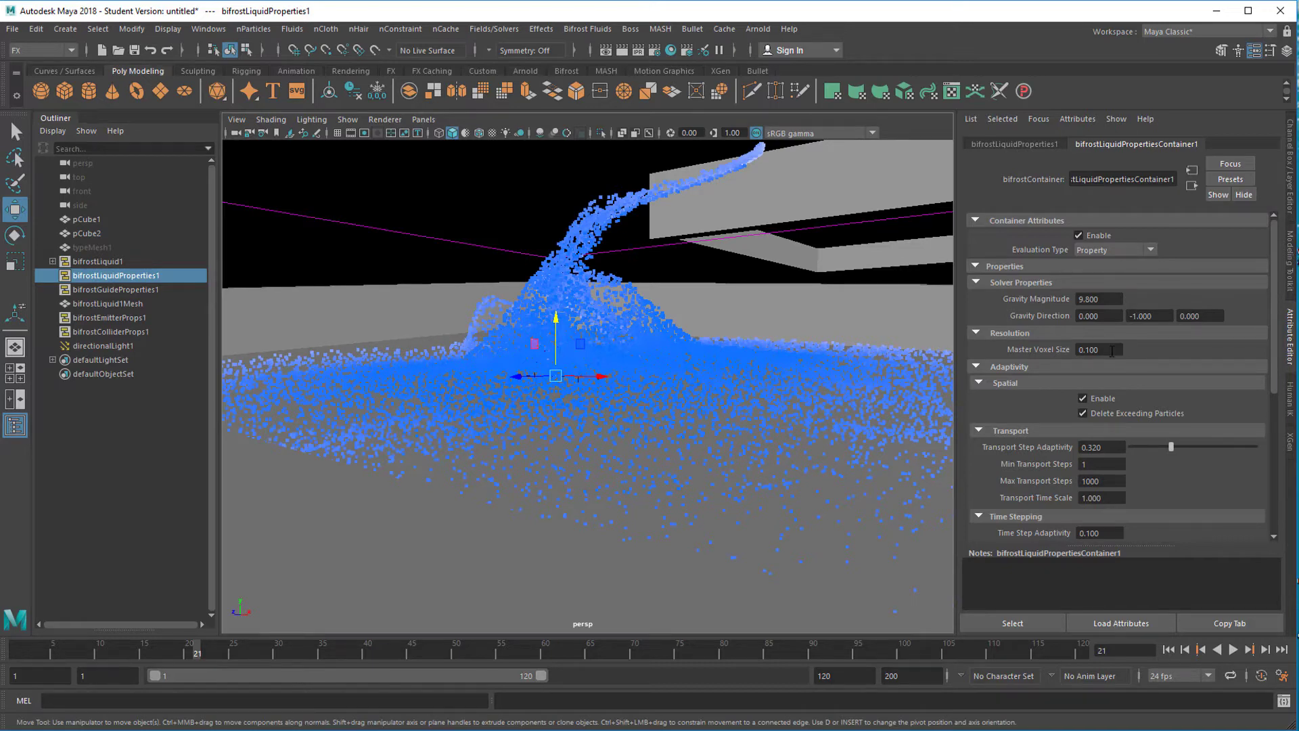
left_click(758, 29)
left_click(778, 44)
Set the liquid's Master Voxel Size to 1 and rerun the simulation to frame 53.
type("1")
key("Return")
left_click(1169, 650)
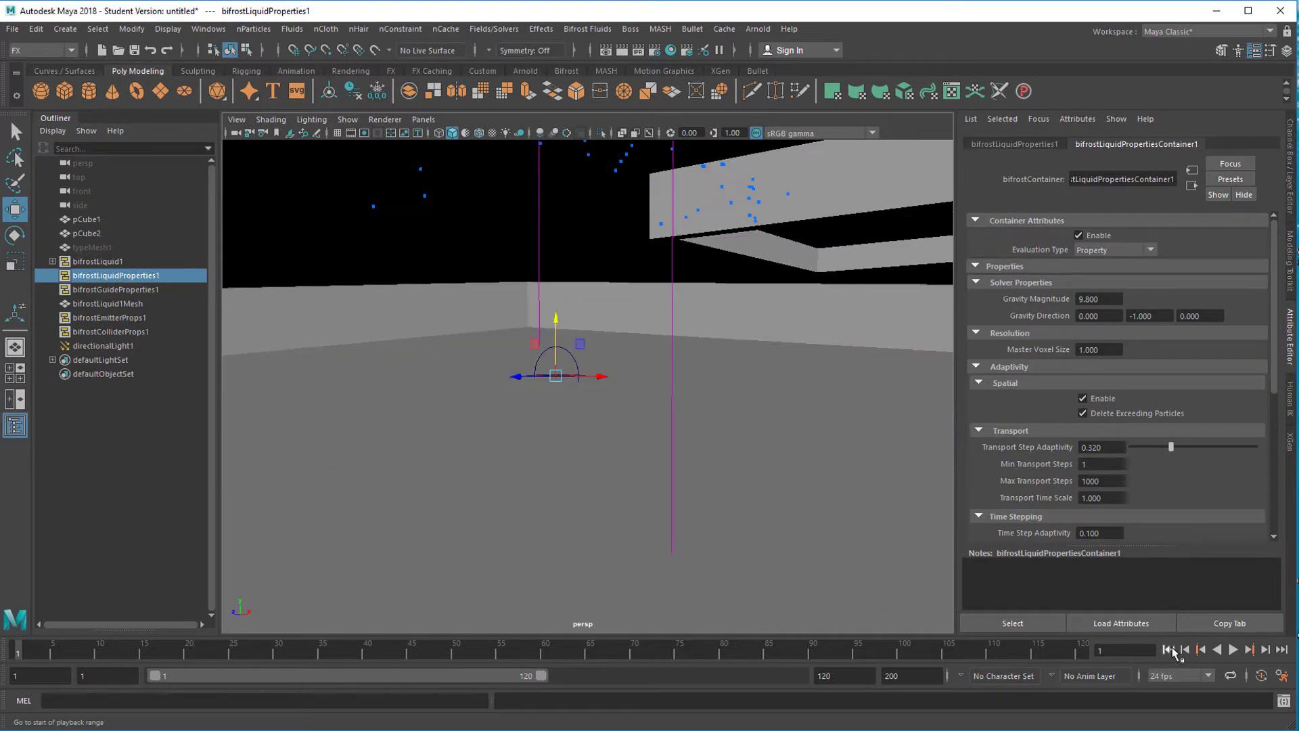
left_click_drag(763, 377, 725, 238, "alt")
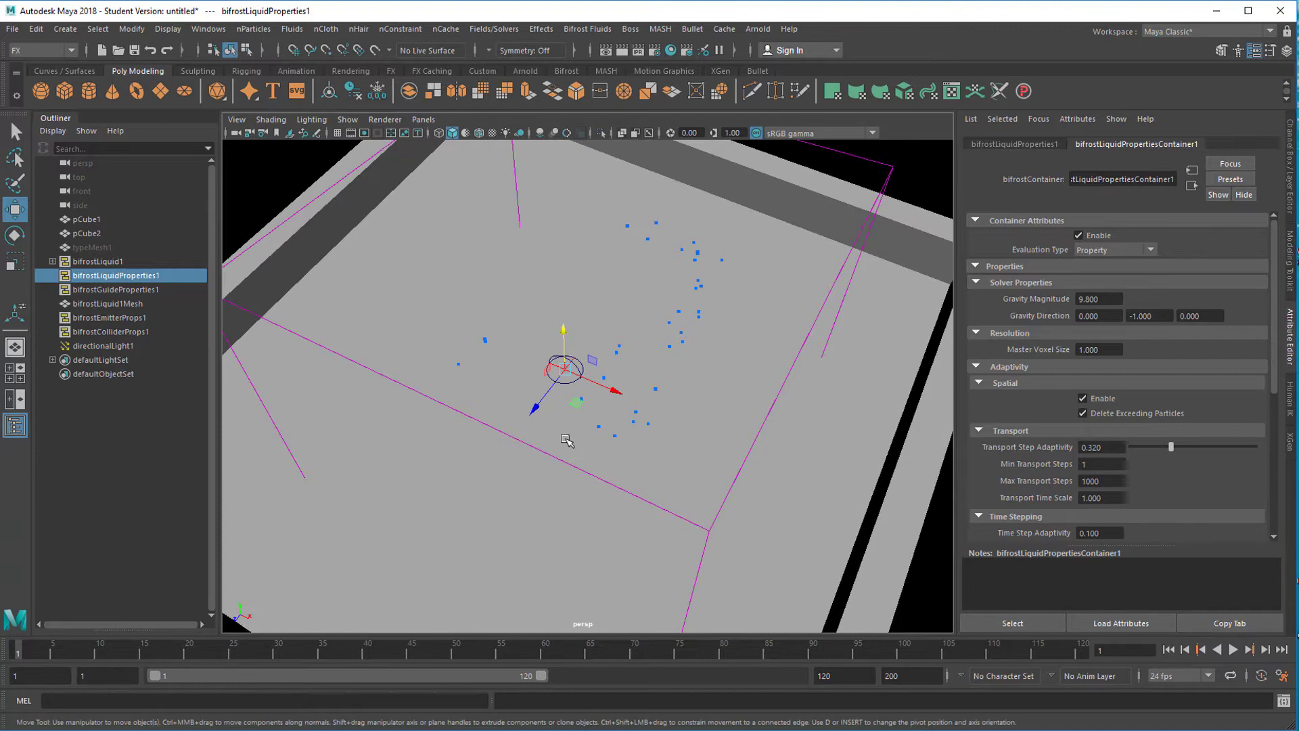
left_click_drag(654, 457, 608, 428, "alt")
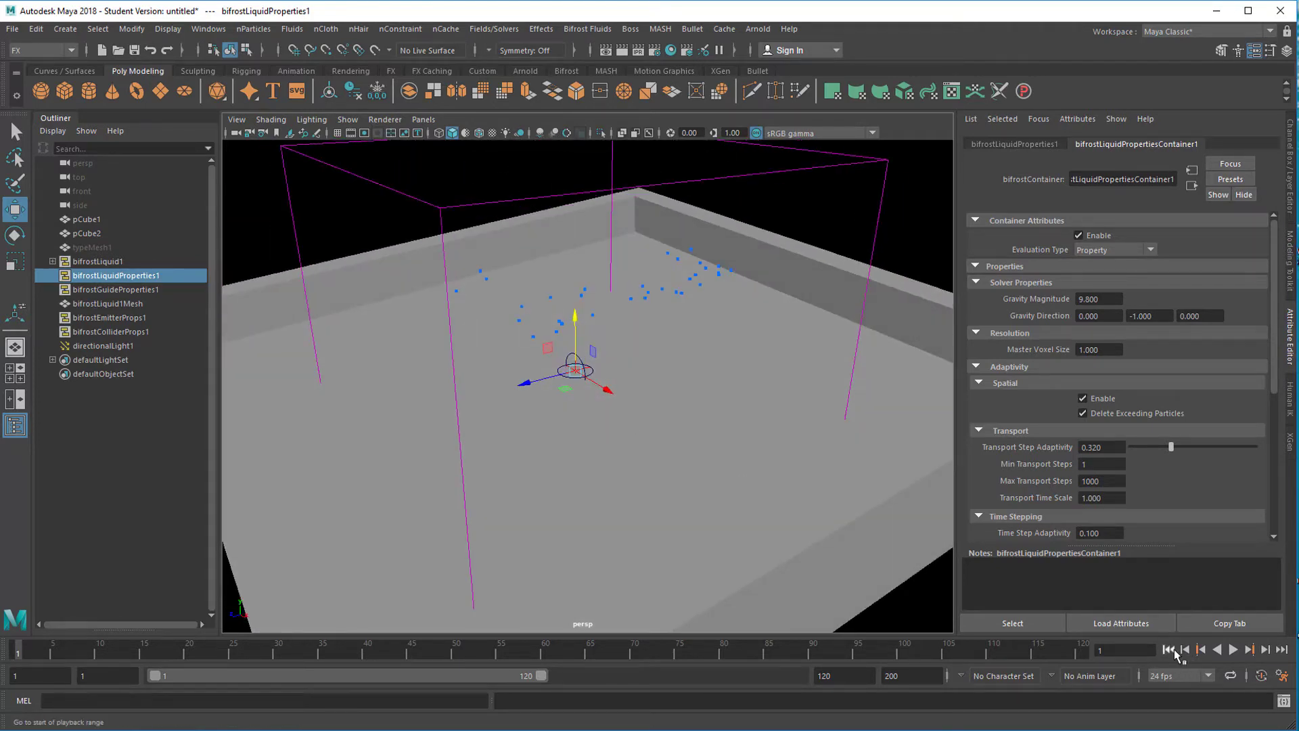
left_click(1231, 650)
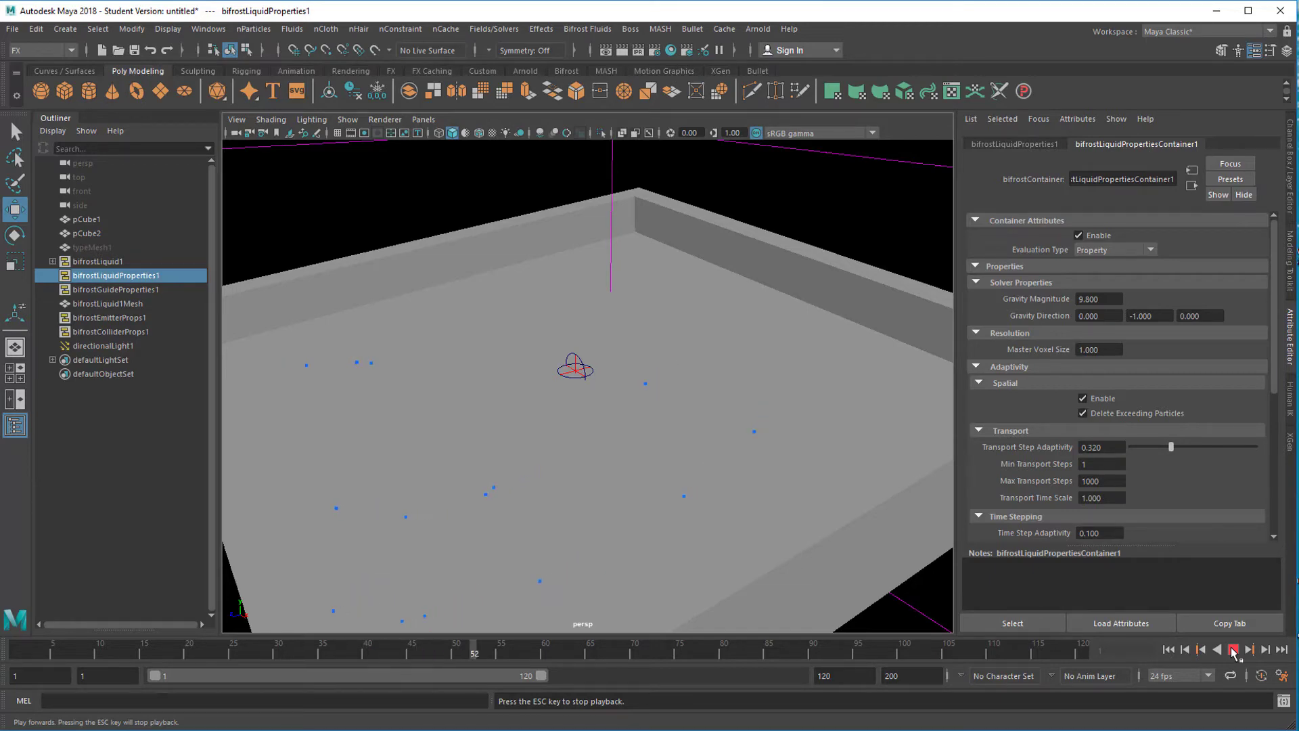
left_click(1233, 651)
Render the coarse 1.0-voxel liquid at frame 53 with Arnold, then close the render preview.
key("f")
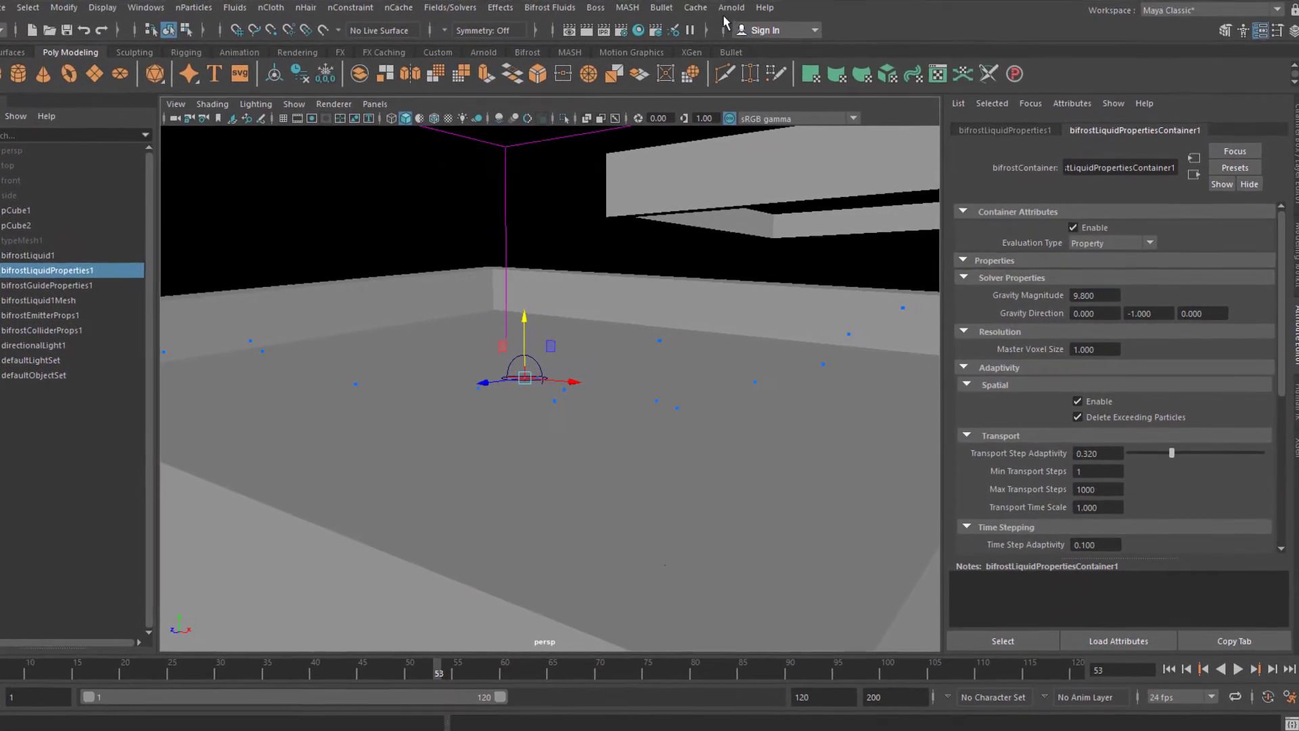
left_click(731, 8)
left_click(741, 23)
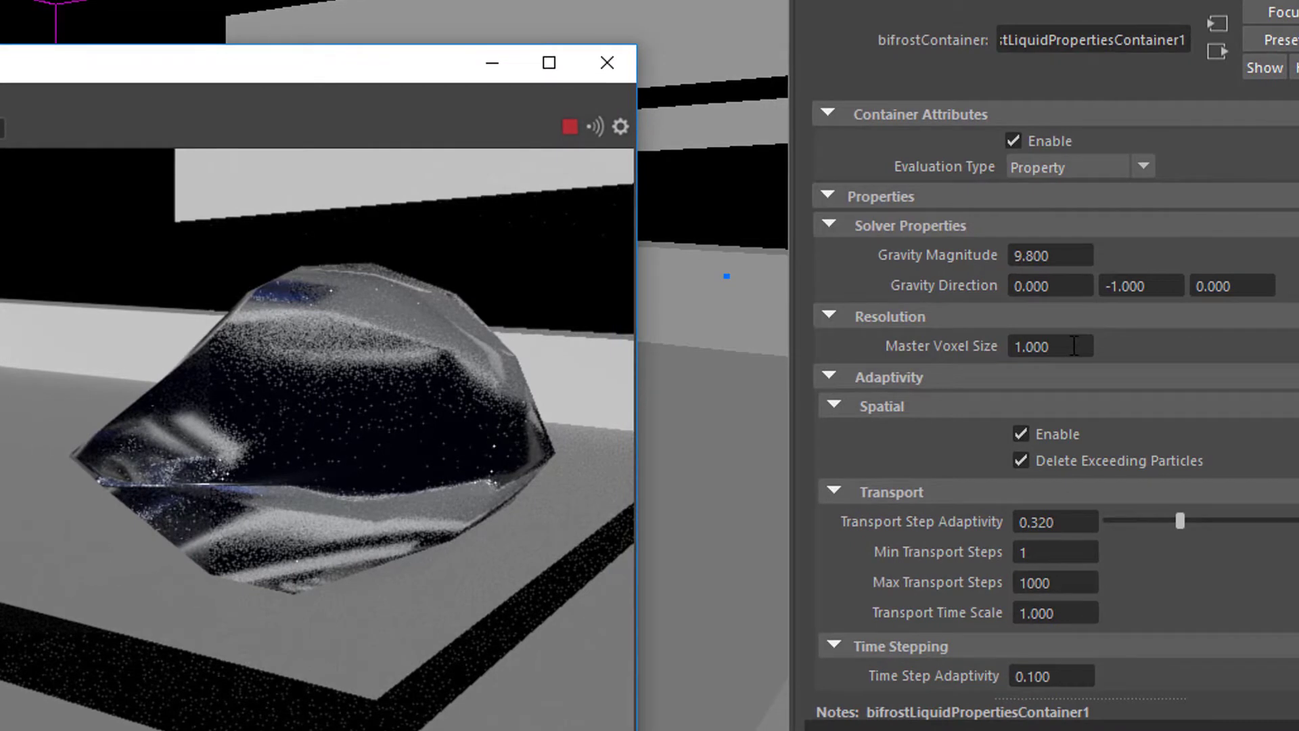
left_click(605, 64)
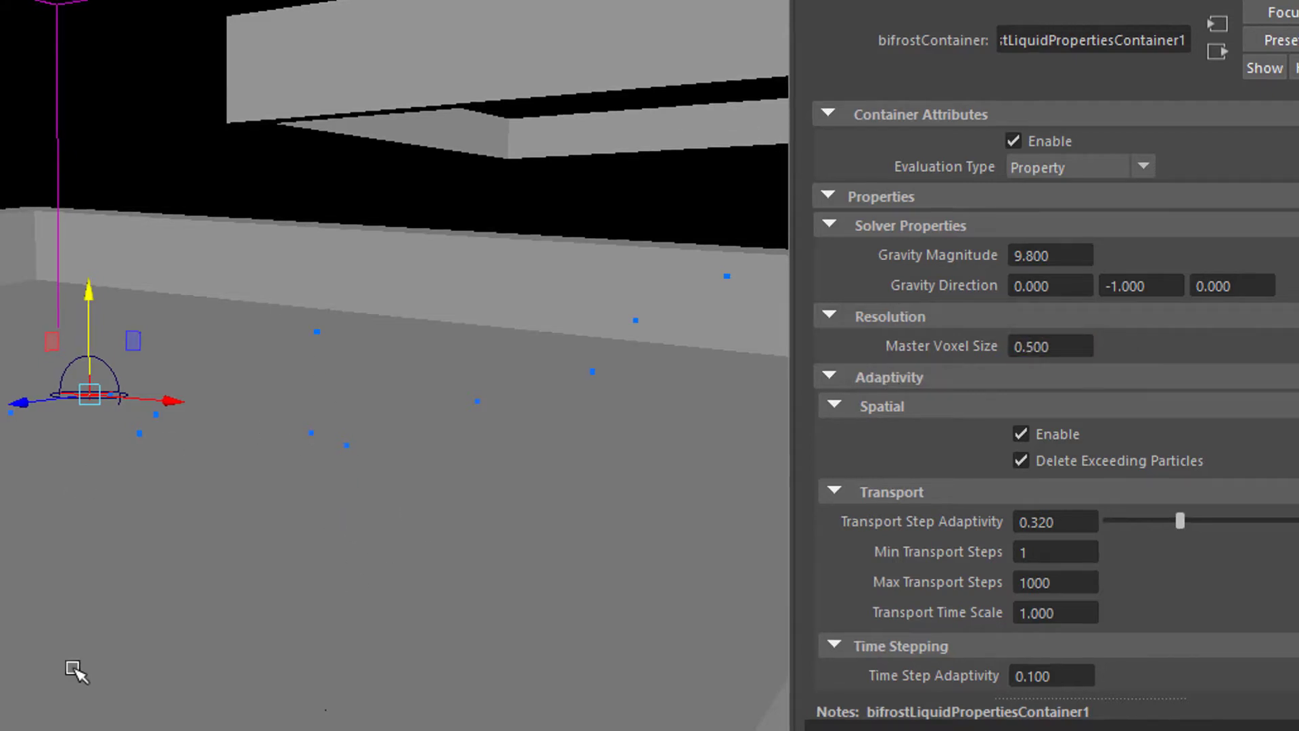
left_click_drag(78, 673, 78, 526, "alt")
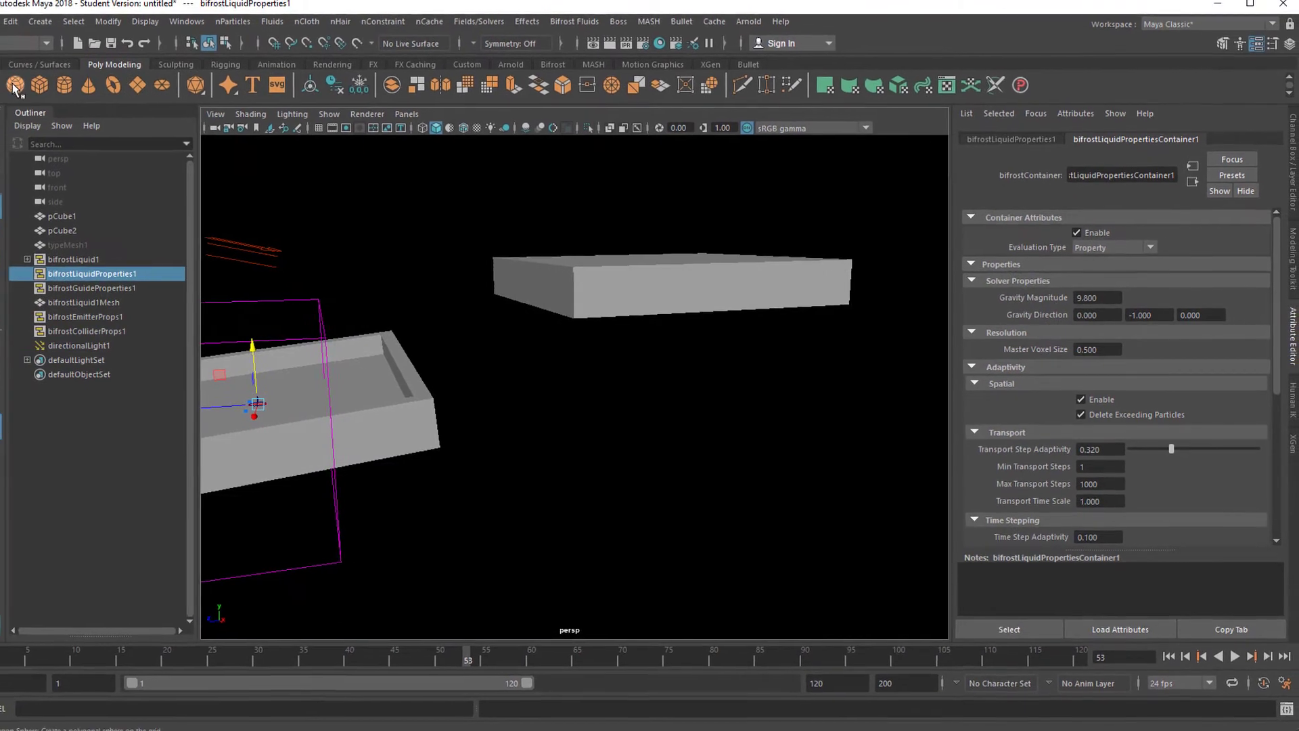
Add a test polygon sphere beside the tray, then undo it away.
left_click(2, 80)
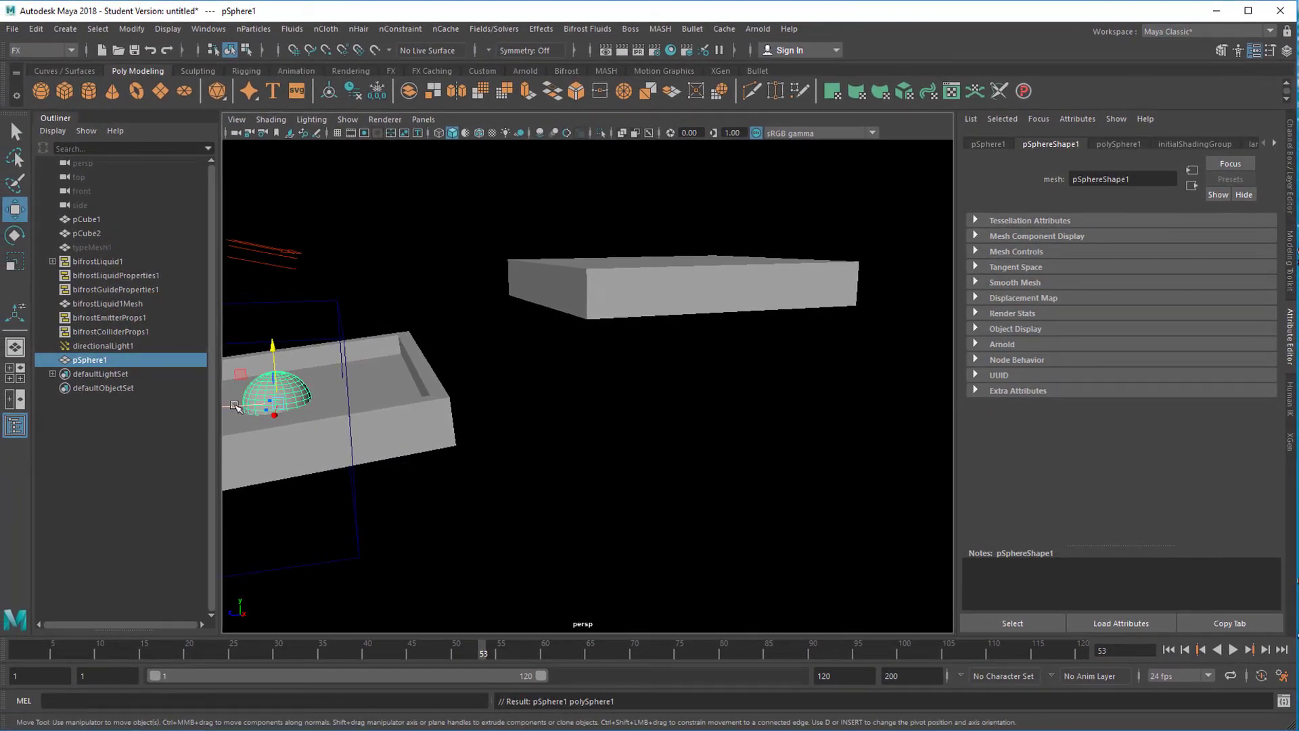
left_click_drag(235, 407, 658, 412)
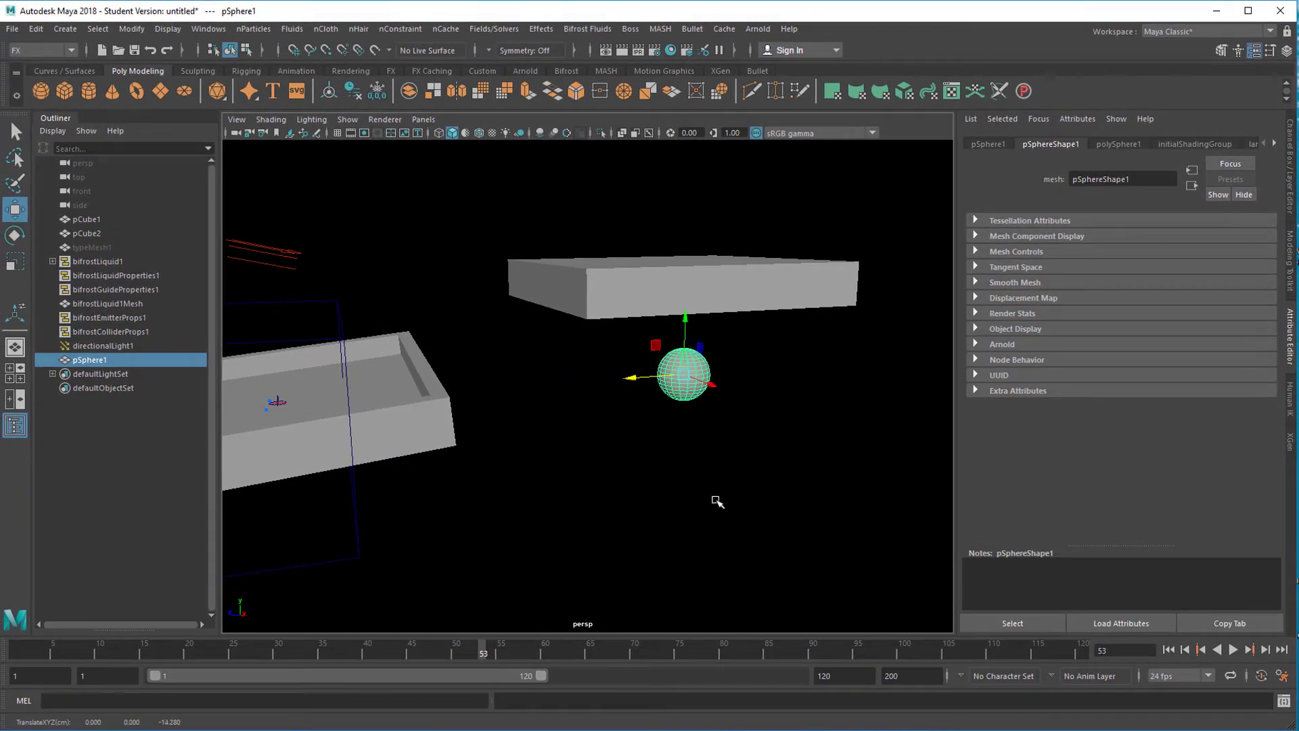
left_click_drag(665, 529, 598, 509, "alt")
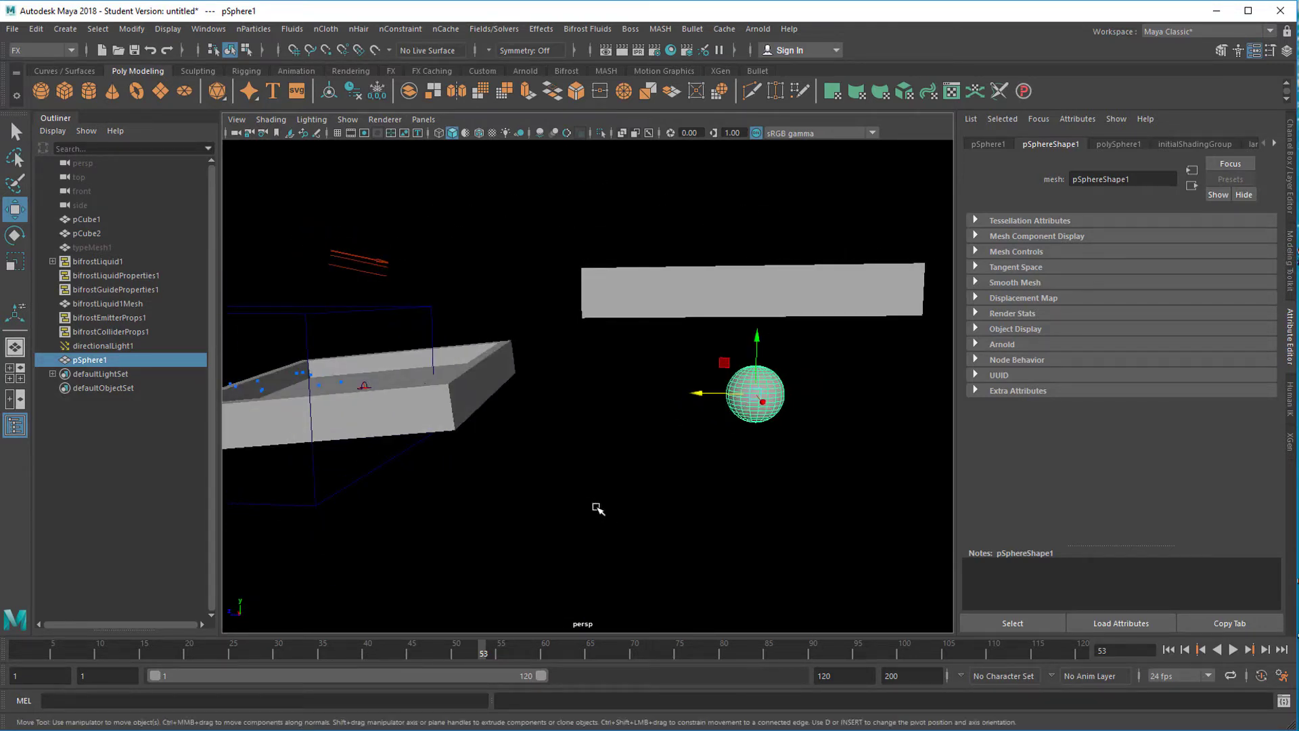
key("ctrl+z")
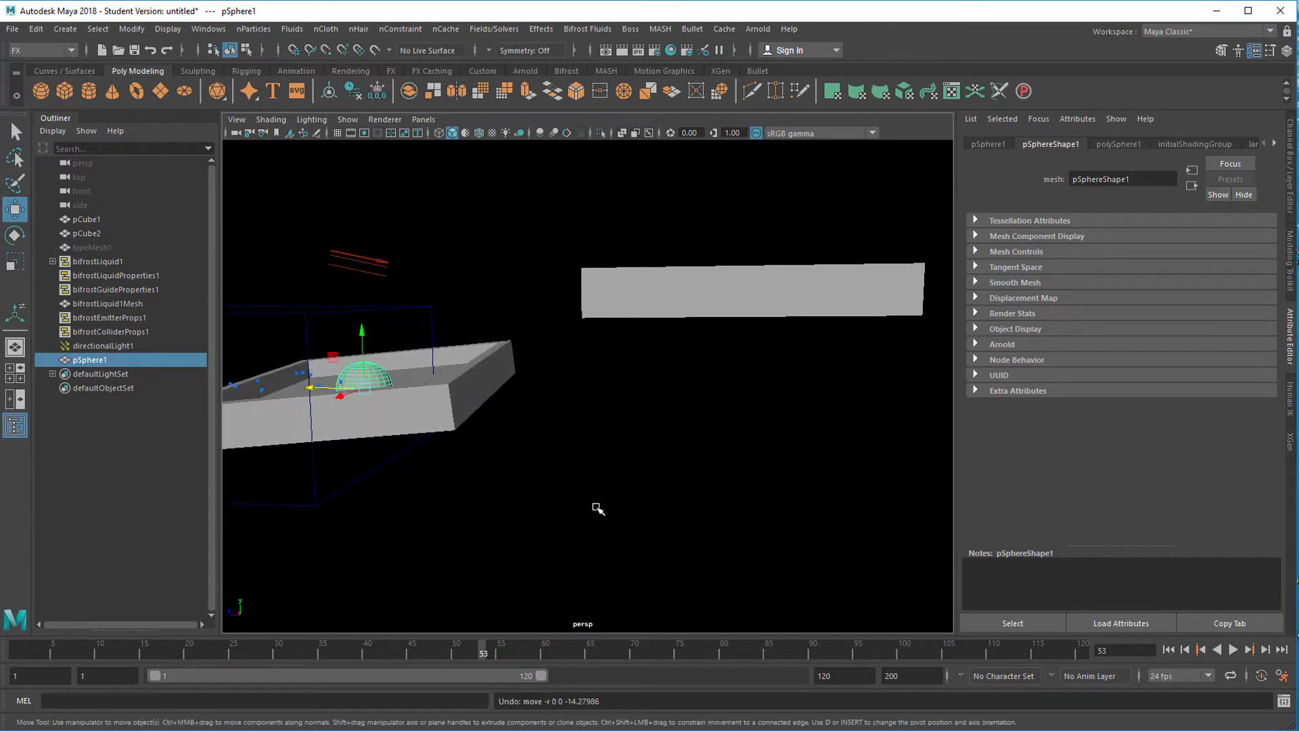
key("ctrl+z")
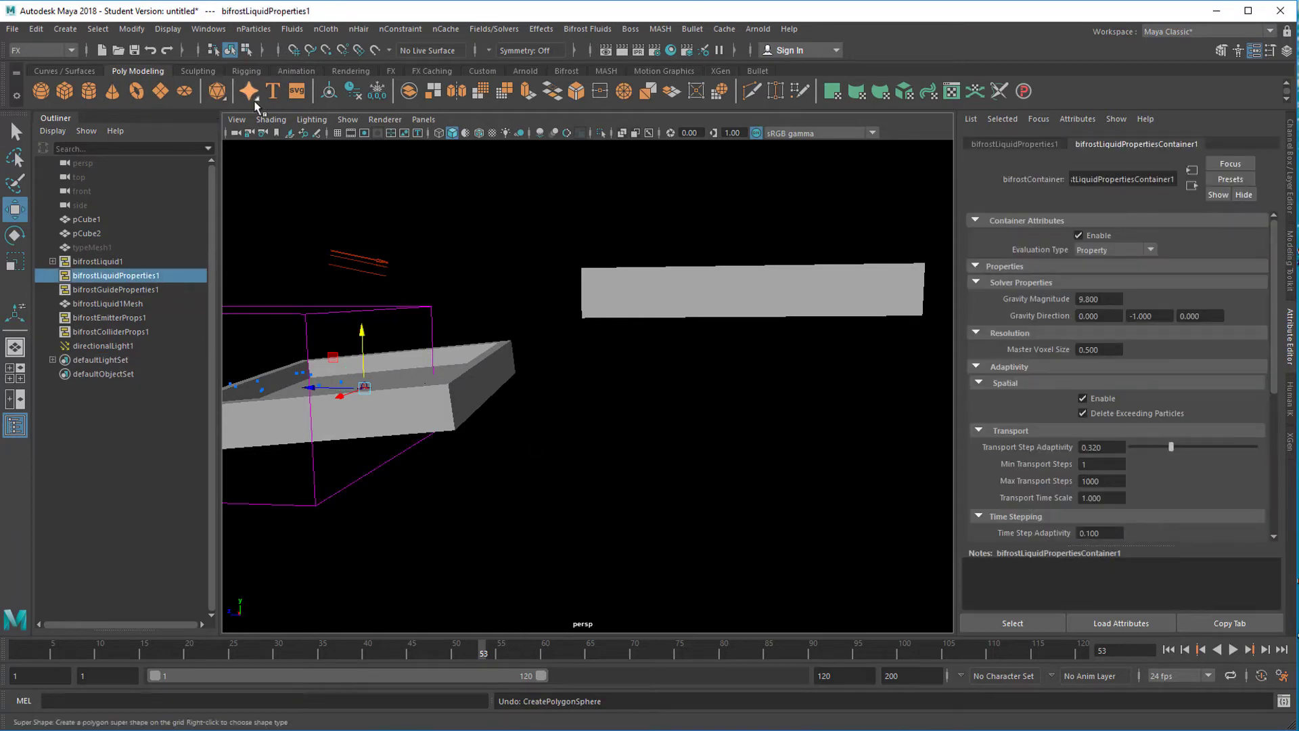
Create a 3D Type object reading 'b'.
left_click(274, 93)
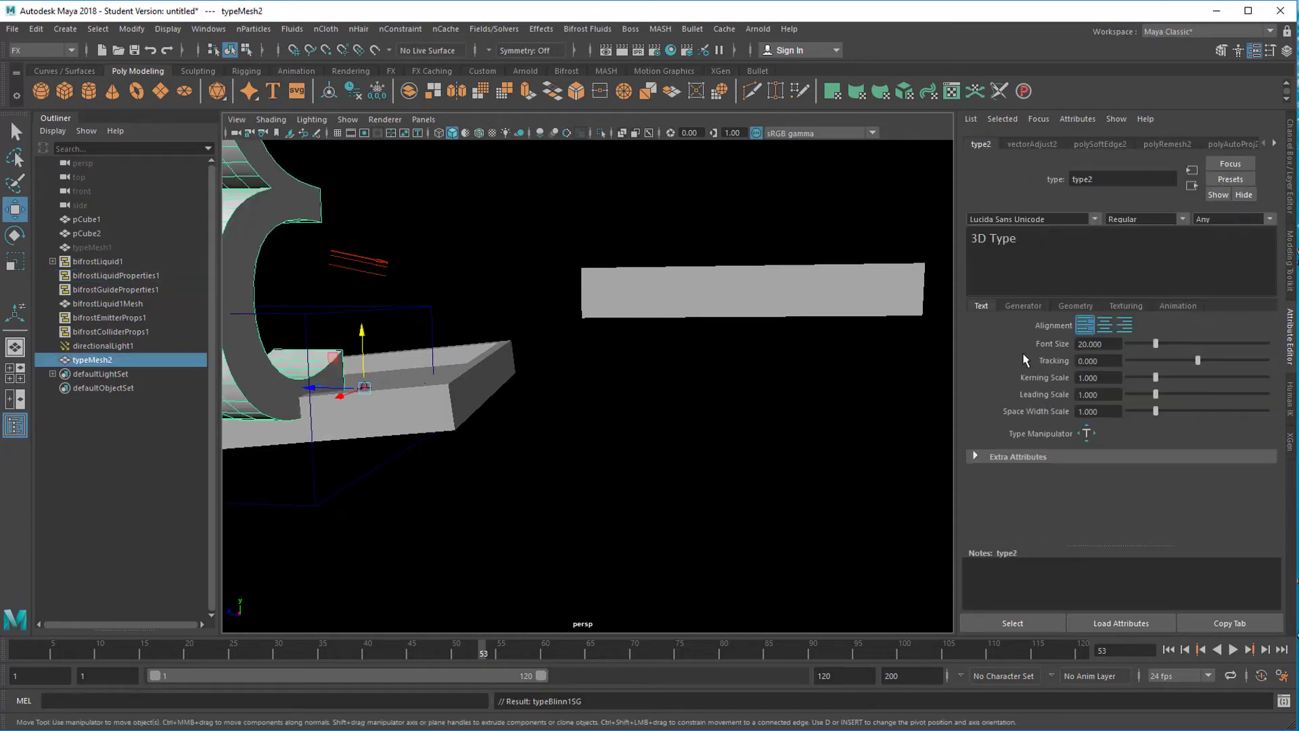
triple_click(1042, 245)
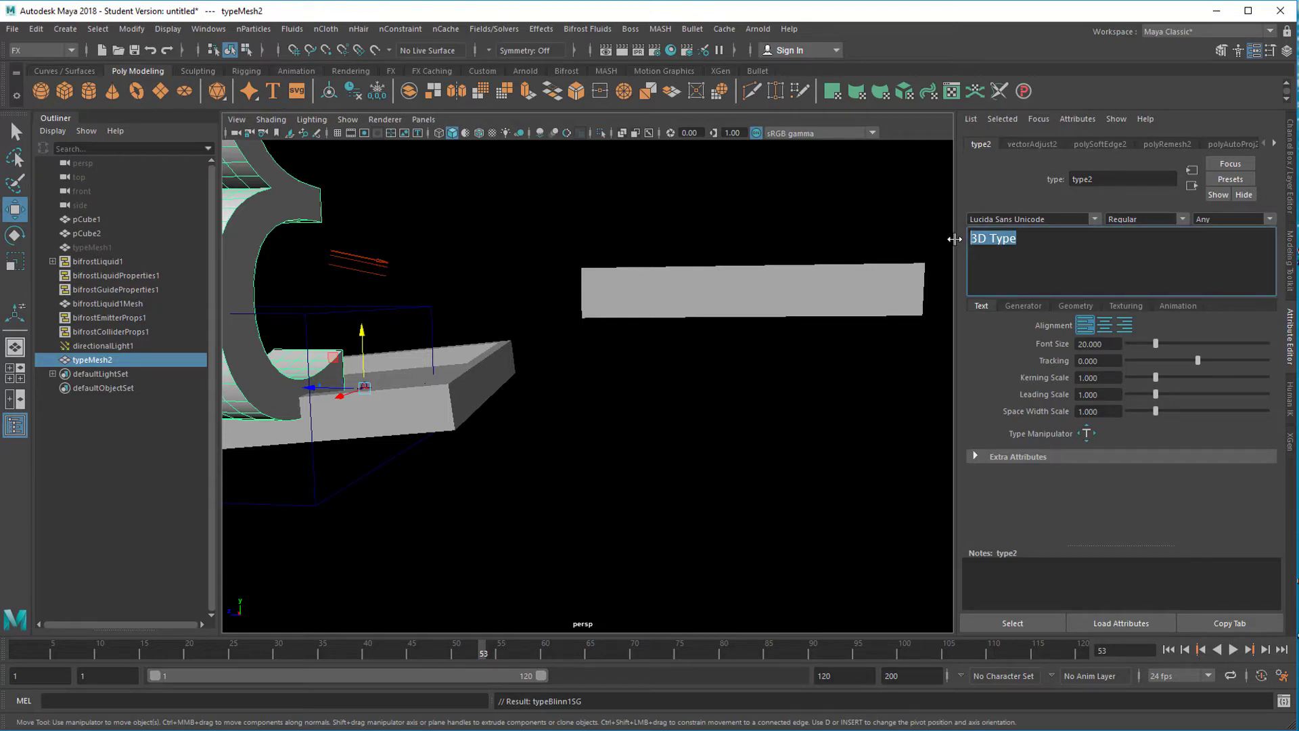
type("b")
left_click_drag(734, 438, 578, 522, "alt")
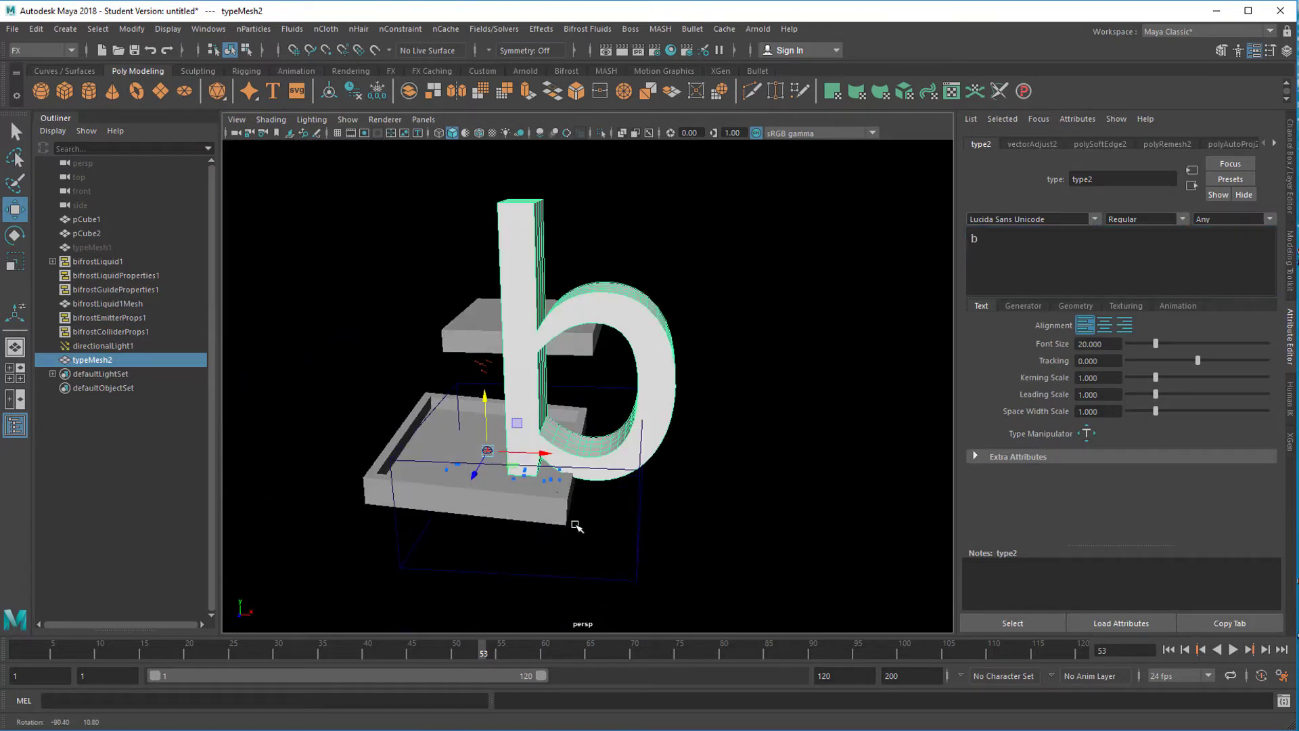
left_click_drag(713, 493, 633, 426, "alt")
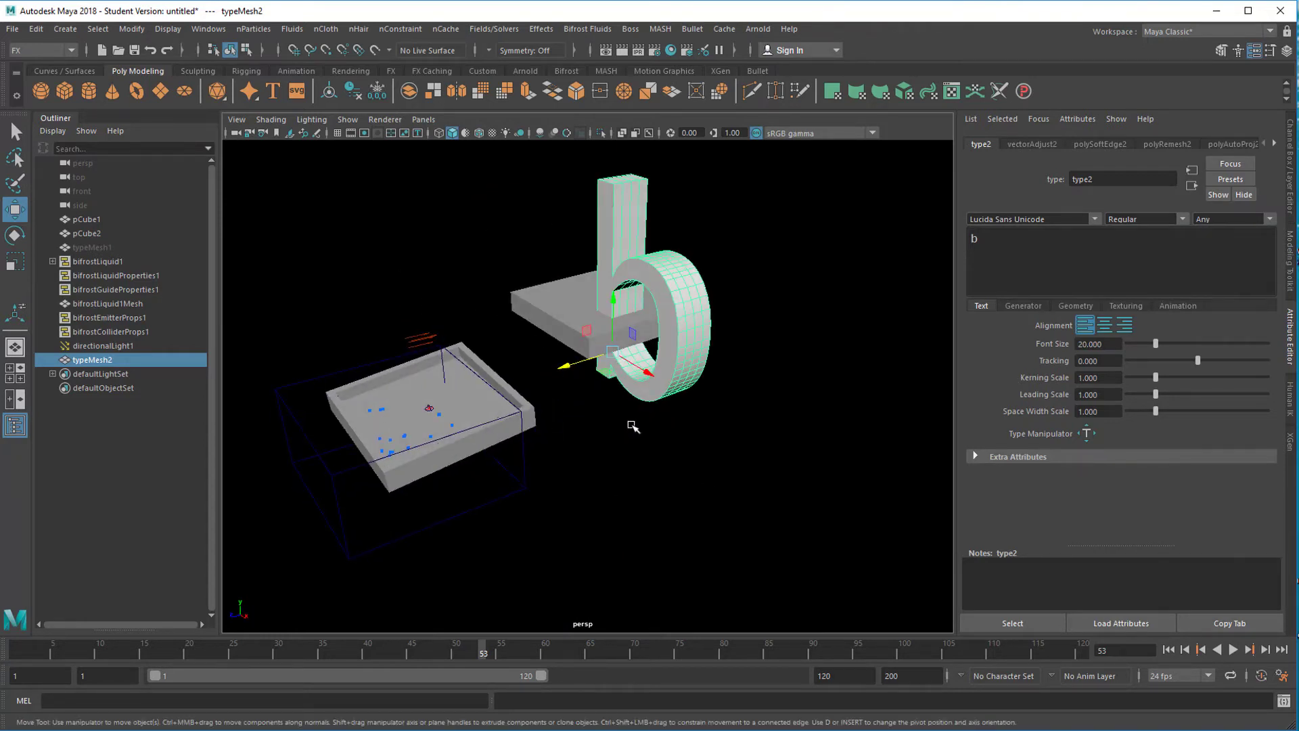
Tip the letter b nearly flat, shrink it to about a third, and slide it under the ceiling box.
key("e")
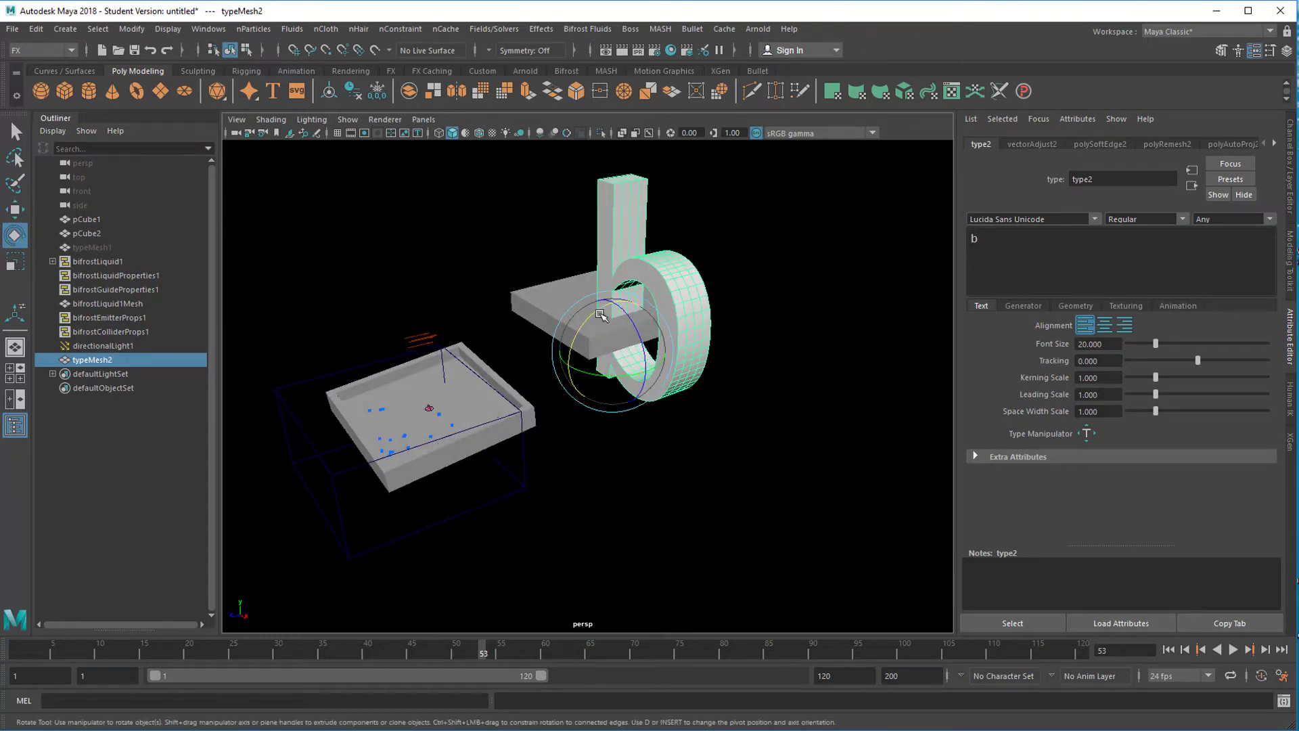
left_click_drag(605, 322, 762, 315)
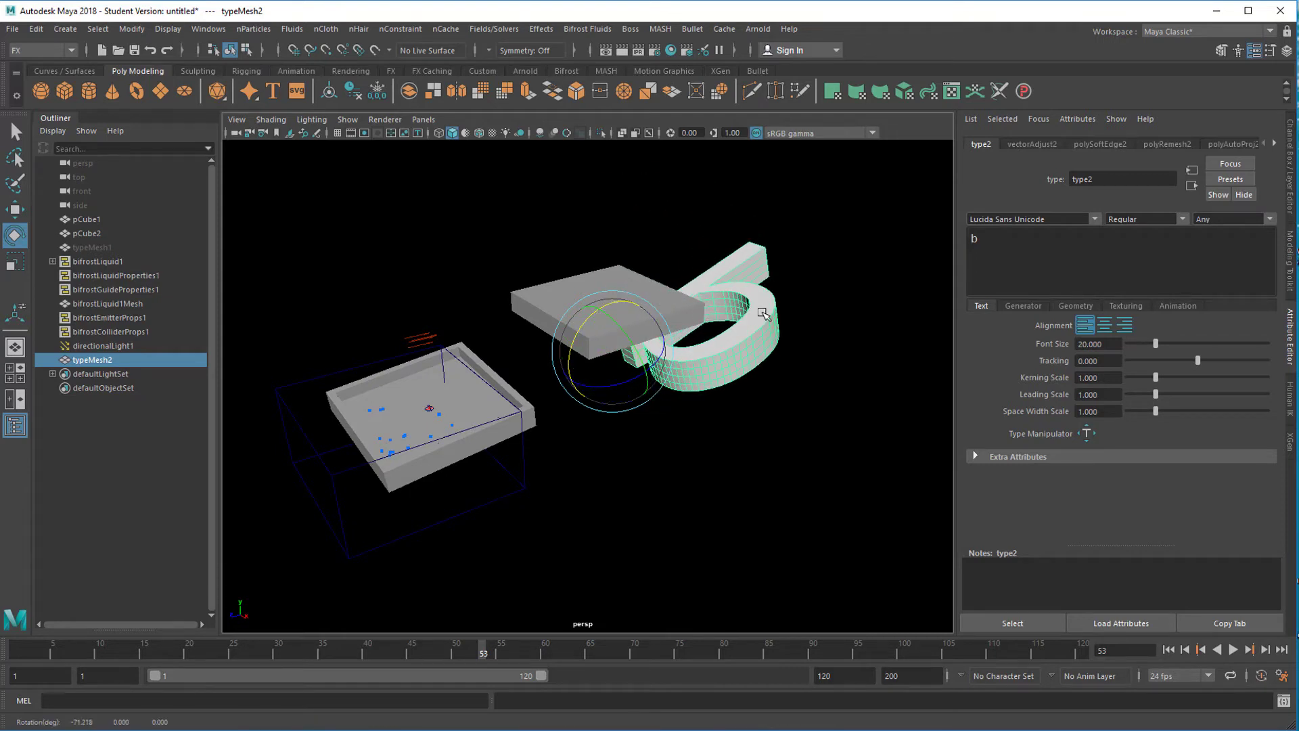
key("w")
key("r")
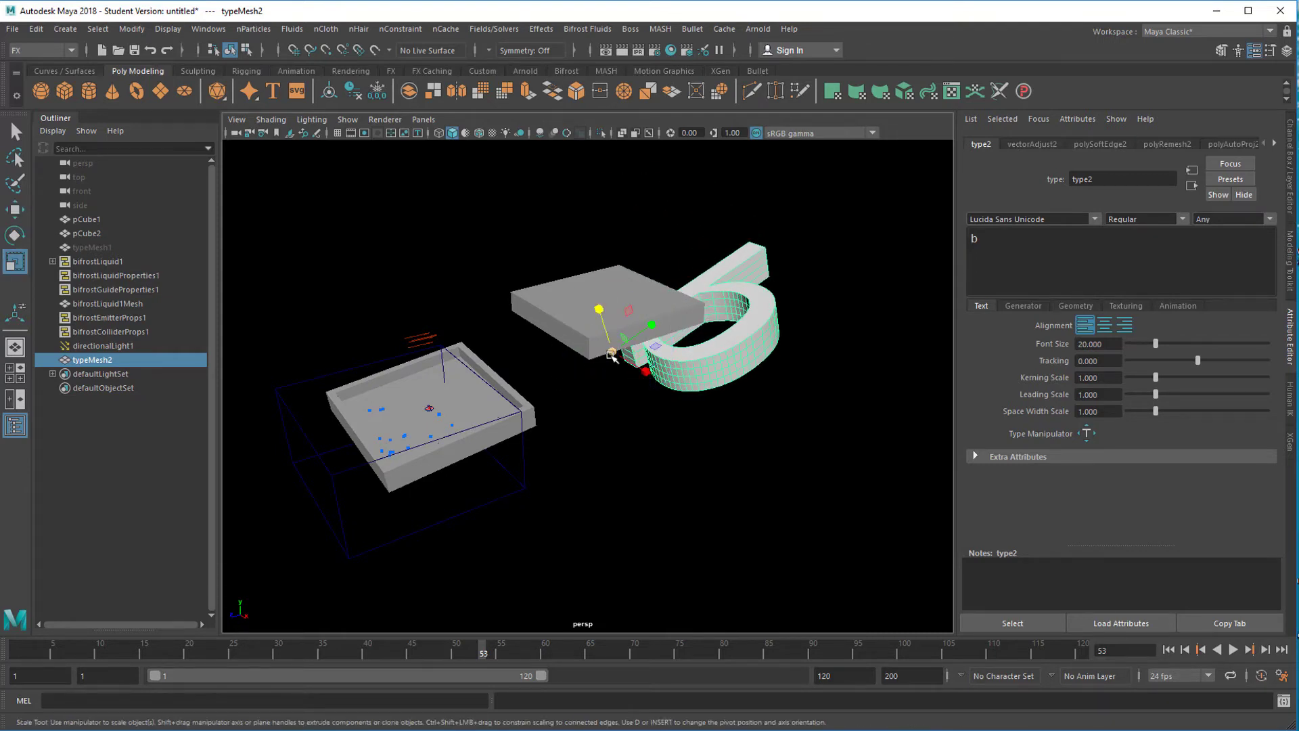
left_click_drag(611, 355, 504, 418)
left_click_drag(668, 488, 595, 412, "alt")
key("w")
left_click_drag(633, 471, 687, 353, "alt")
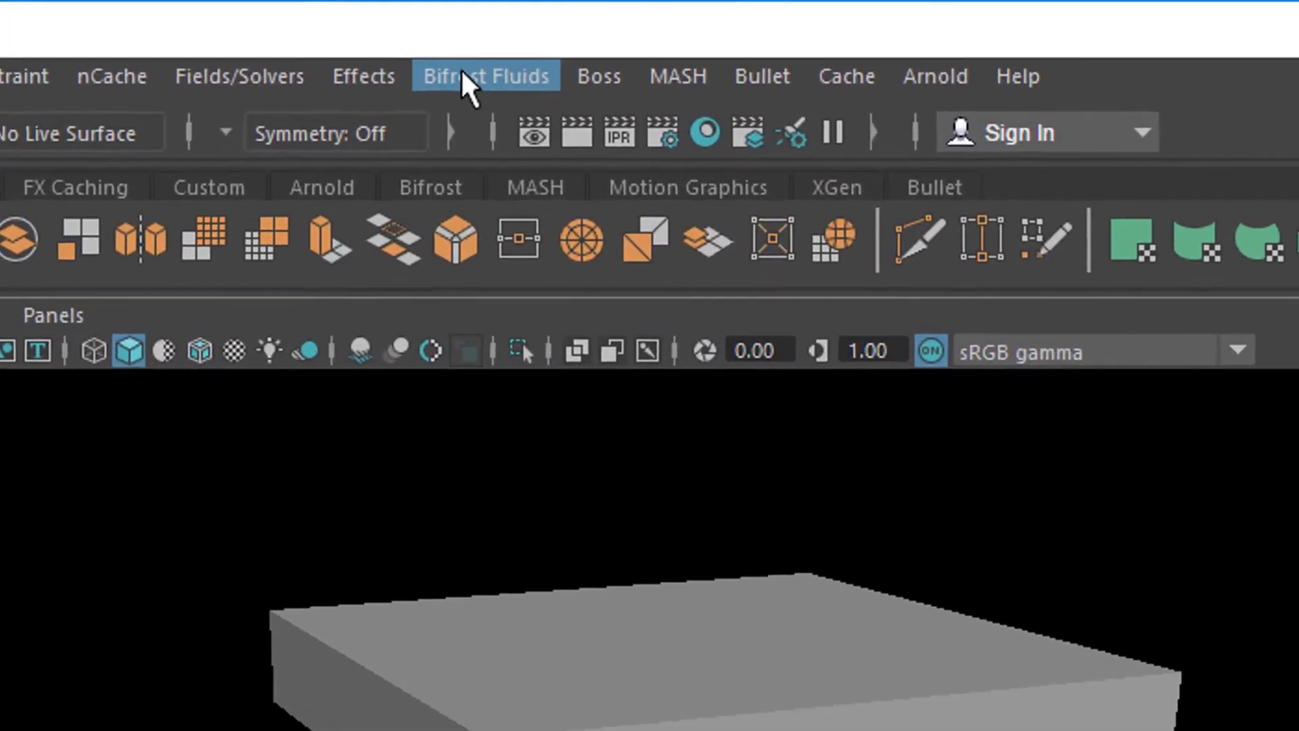
Create a Bifrost Aero gas container from the letter b, then hide the b mesh.
left_click(549, 41)
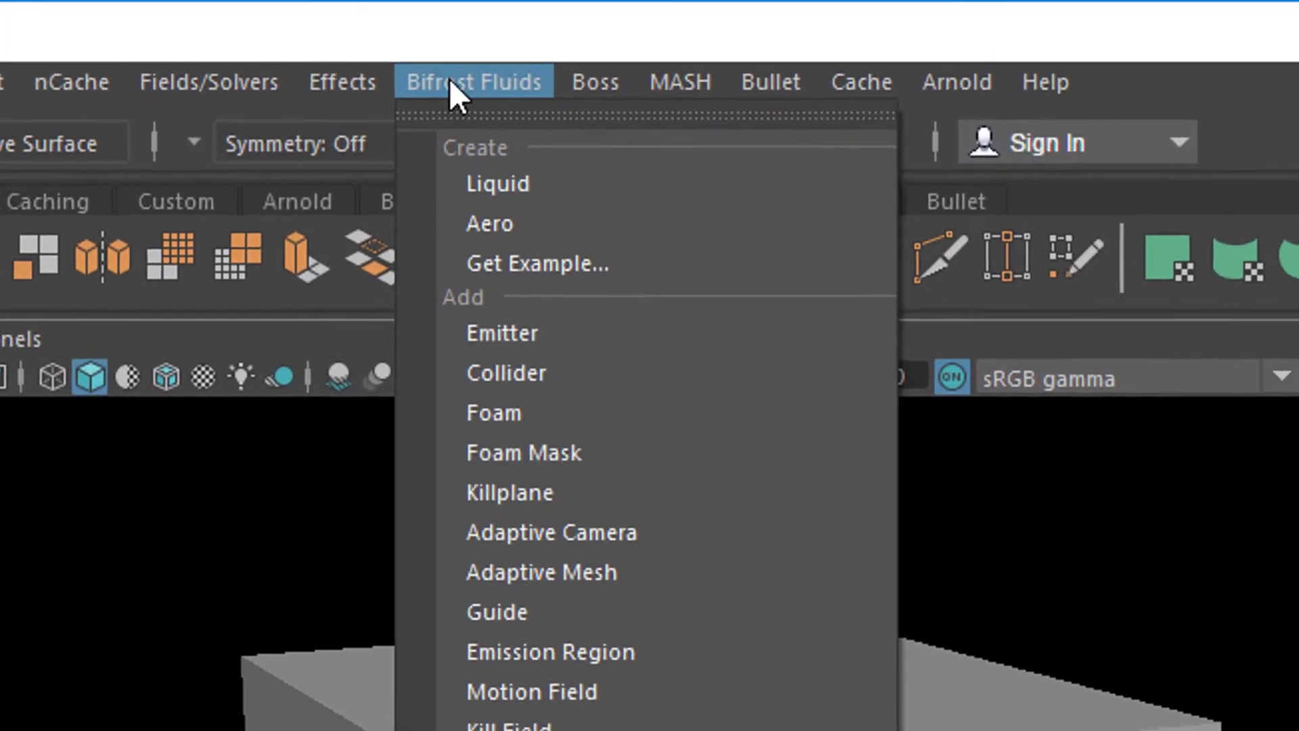
left_click(534, 224)
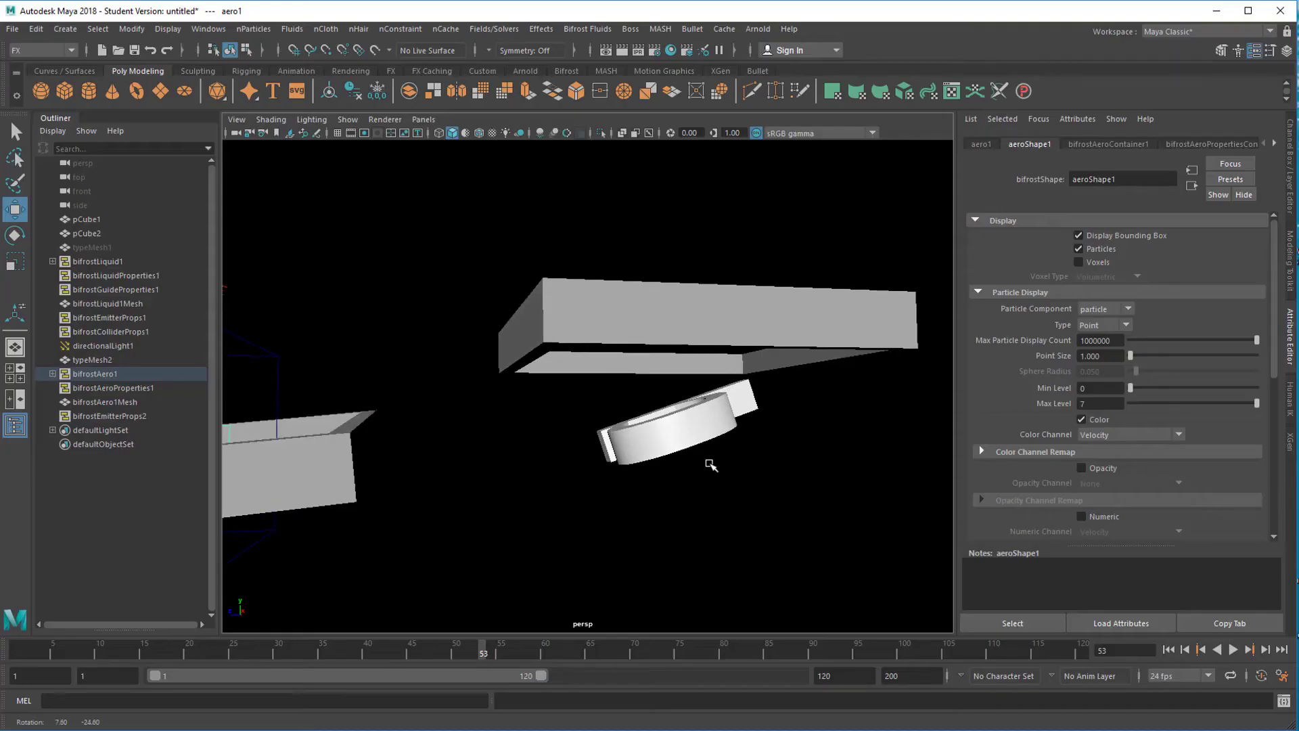
left_click(709, 431)
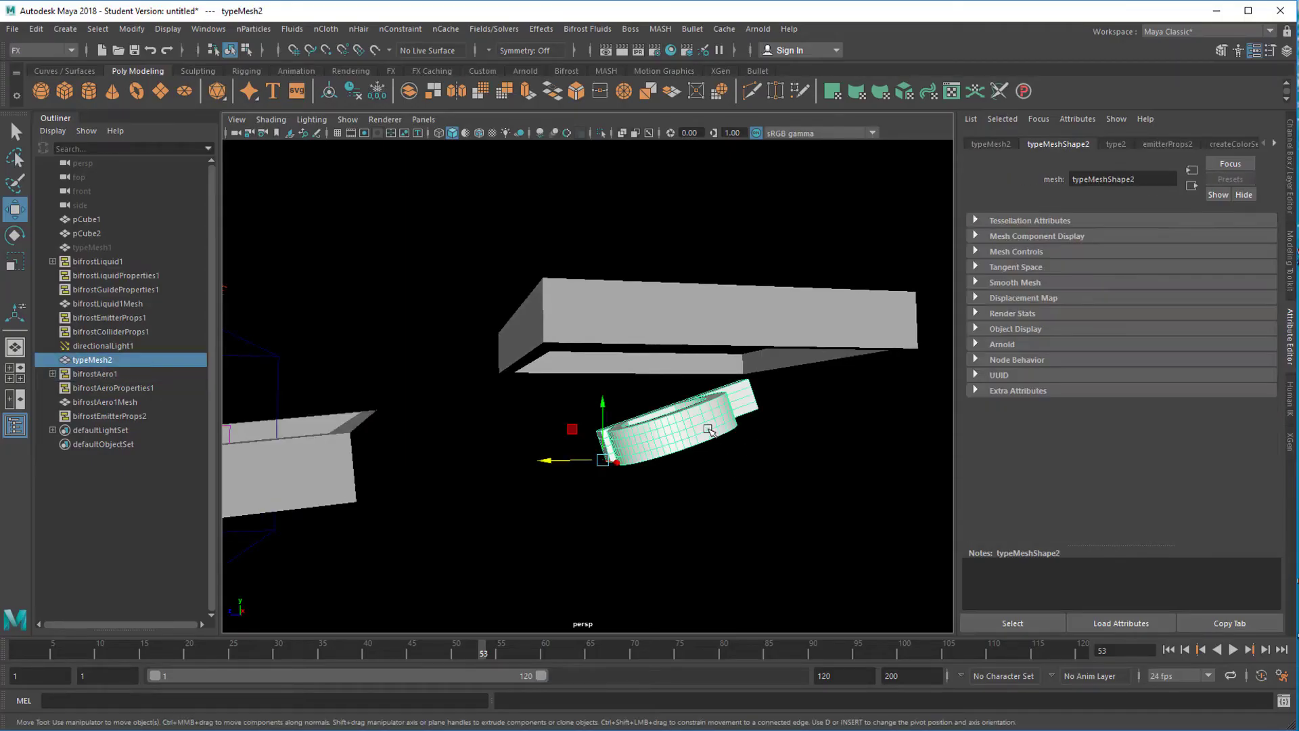
key("h")
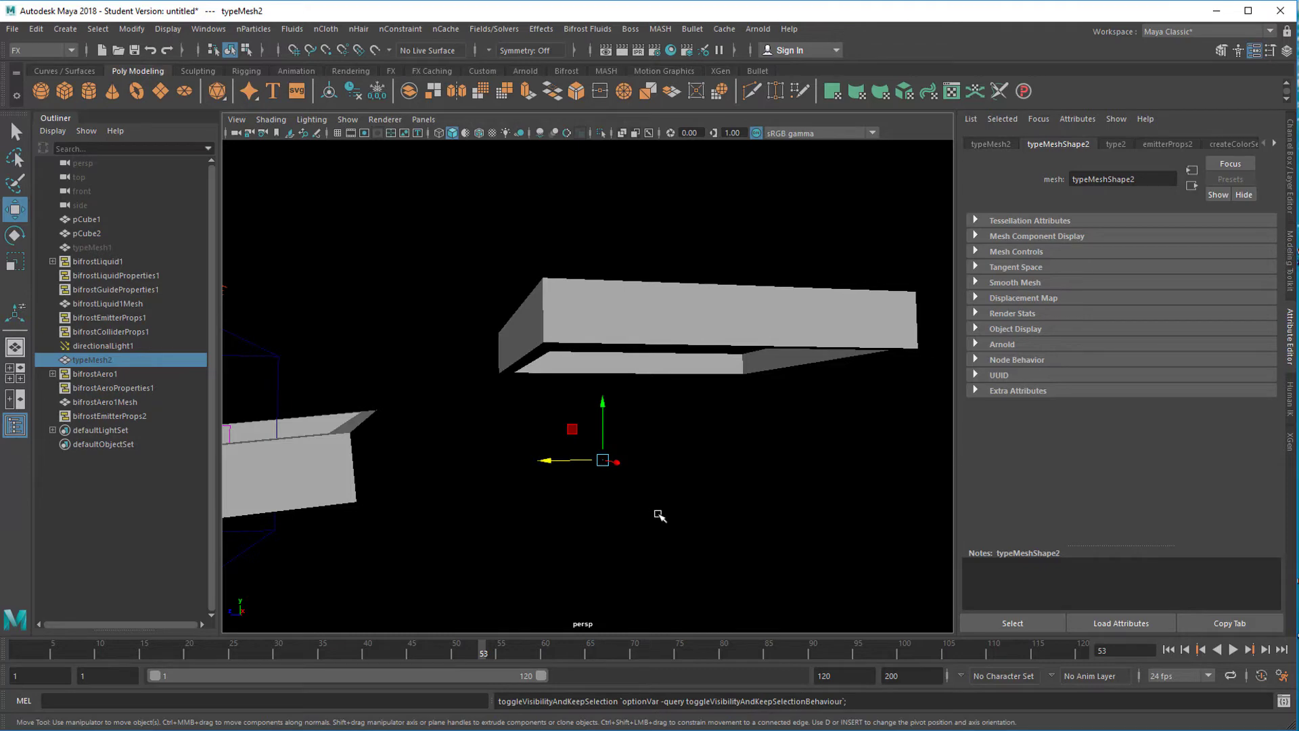
Play the aero simulation and orbit around the gas cloud under the slab, then deselect.
left_click_drag(660, 516, 664, 522, "alt")
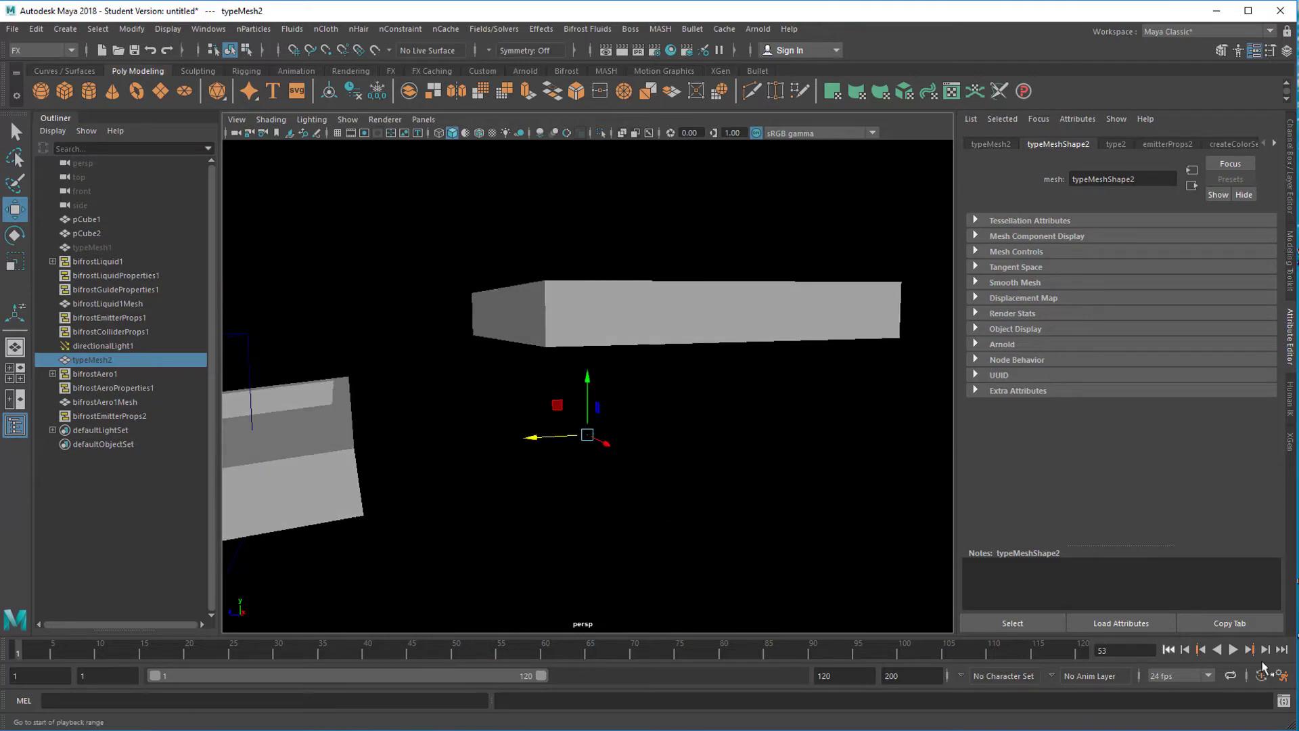
left_click(1234, 649)
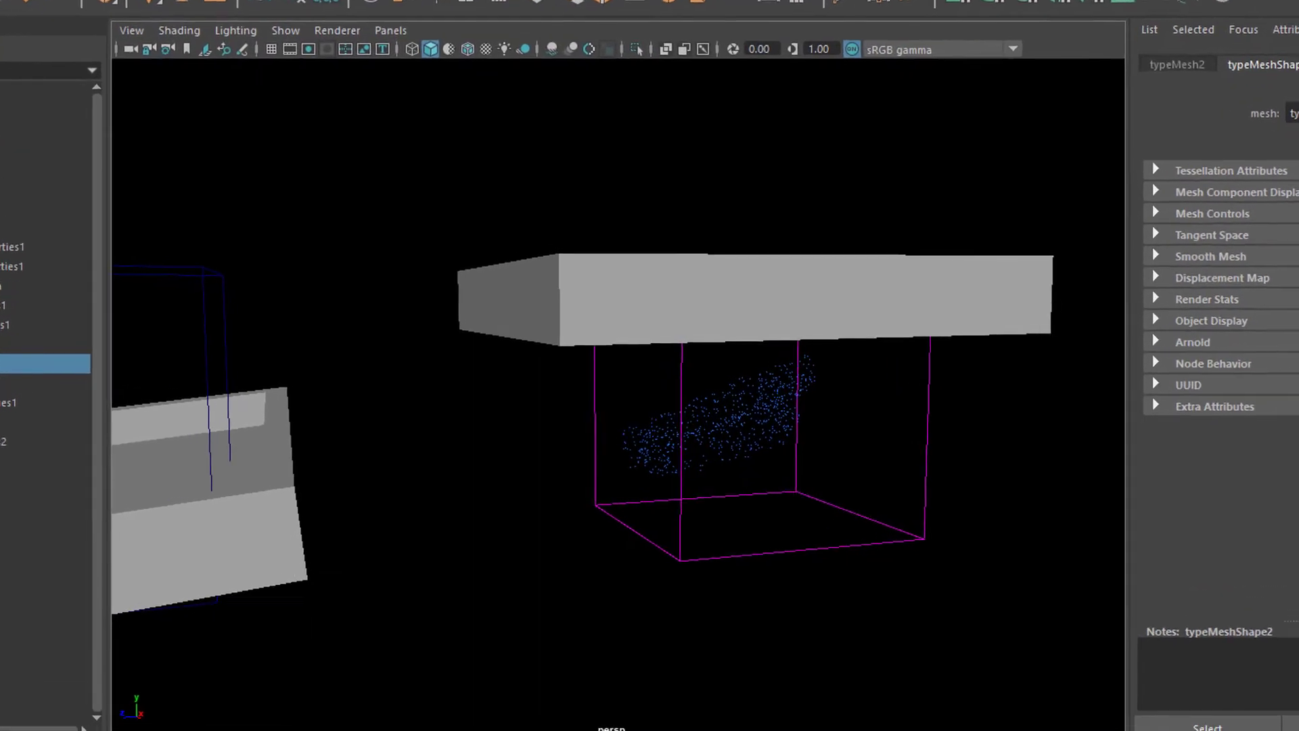
left_click_drag(873, 596, 983, 501, "alt")
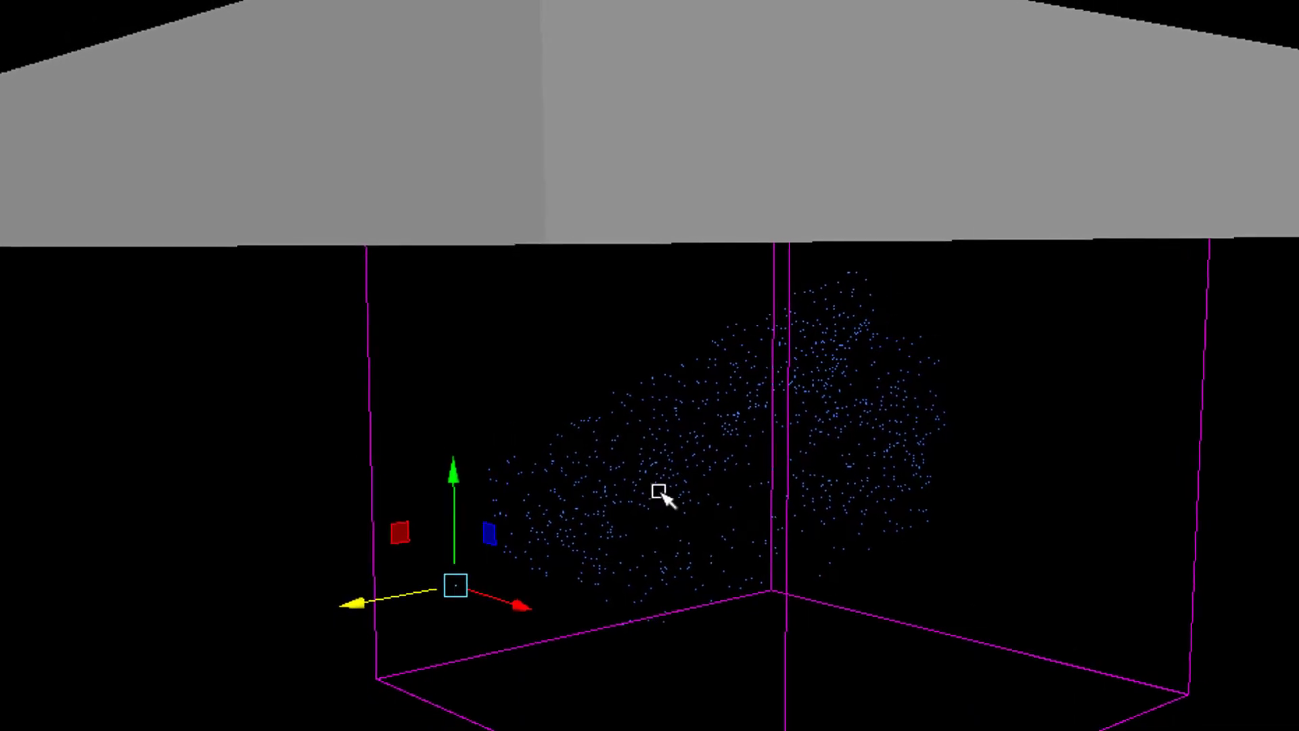
left_click(731, 407)
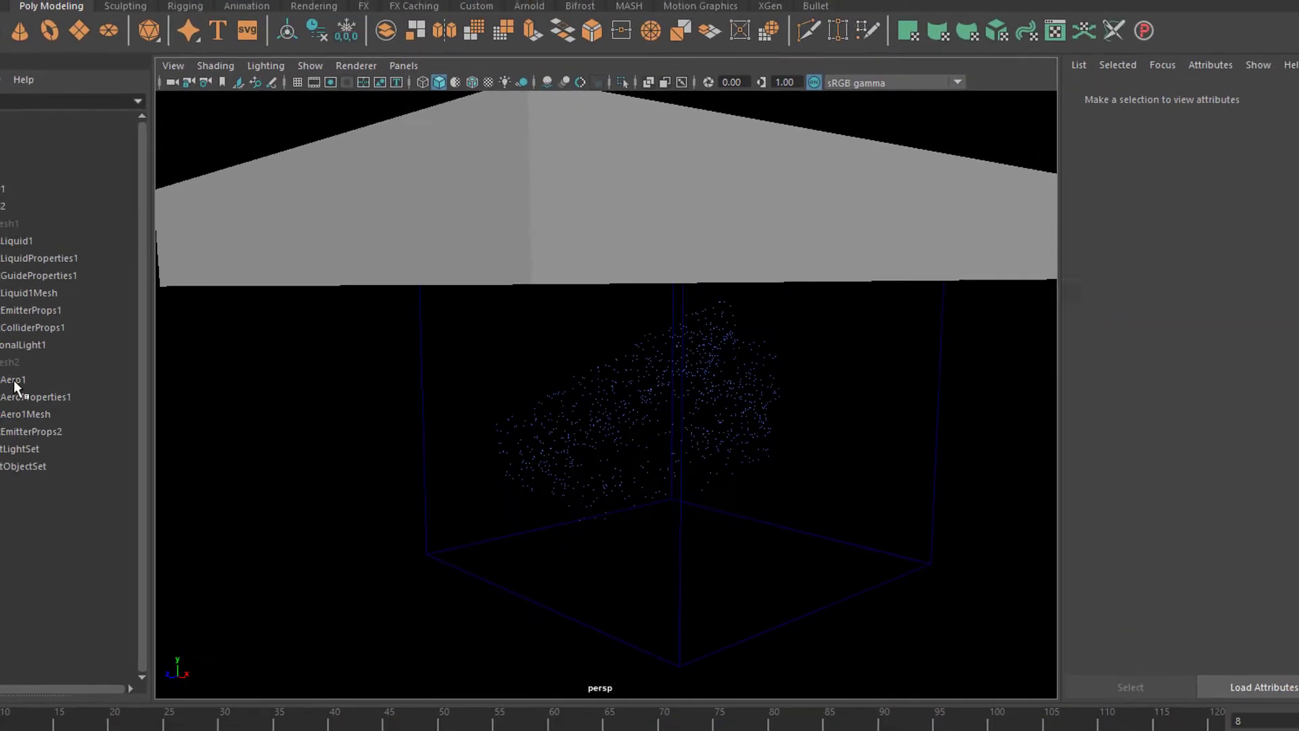
Raise the bifrostAero1 particle display Point Size from 1.0 to about 3.78, then clear the selection.
left_click(43, 377)
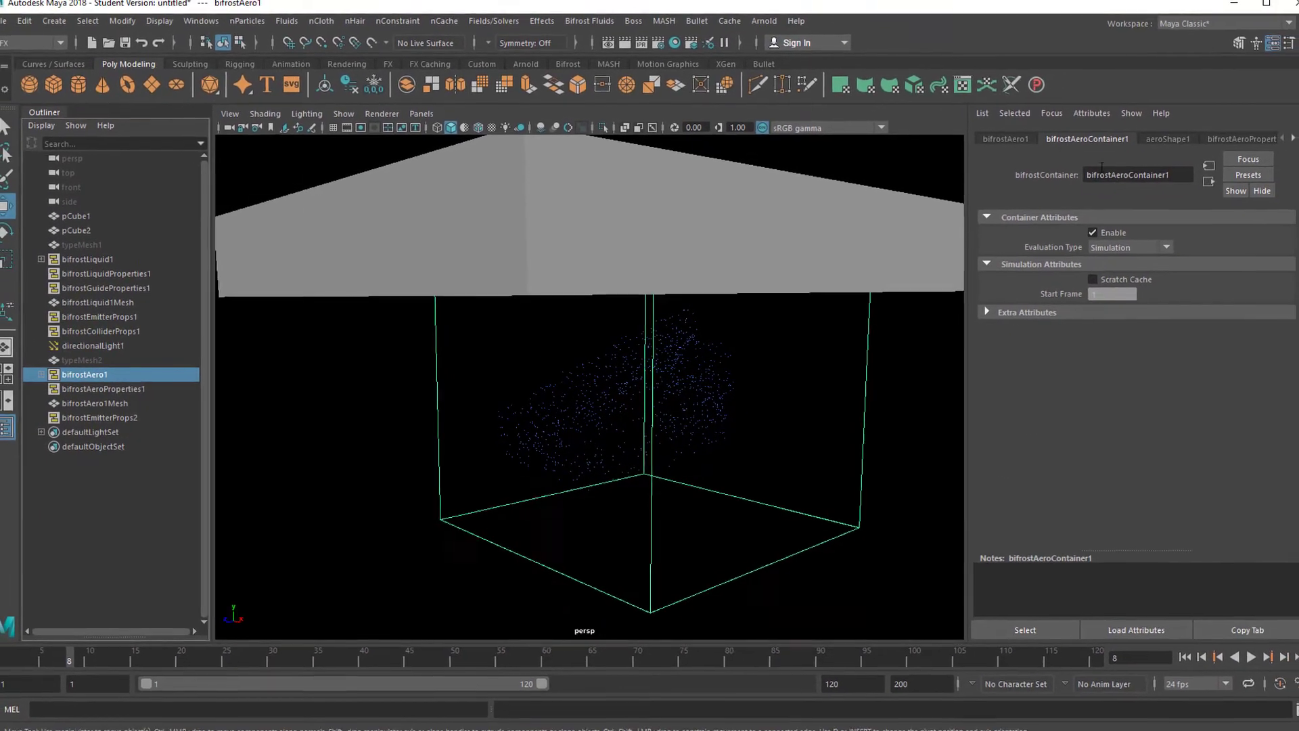
left_click(1155, 143)
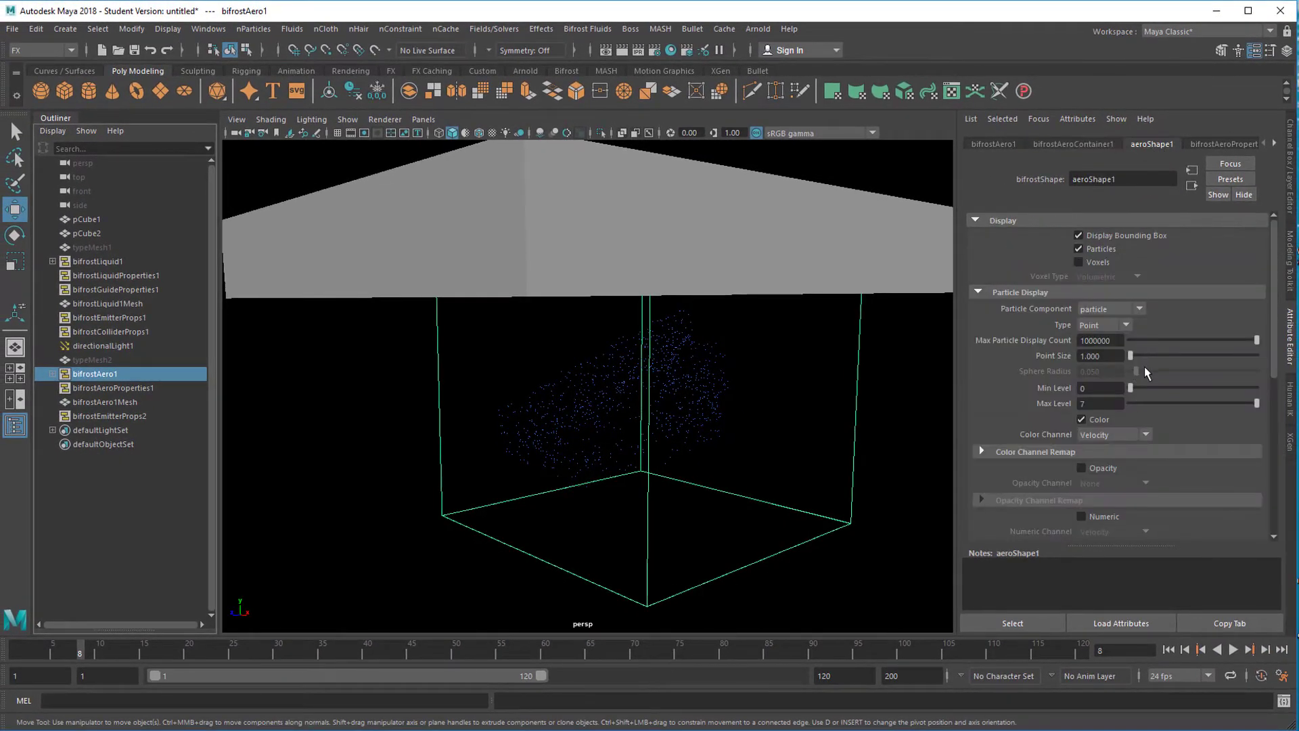
left_click_drag(1133, 359, 1171, 362)
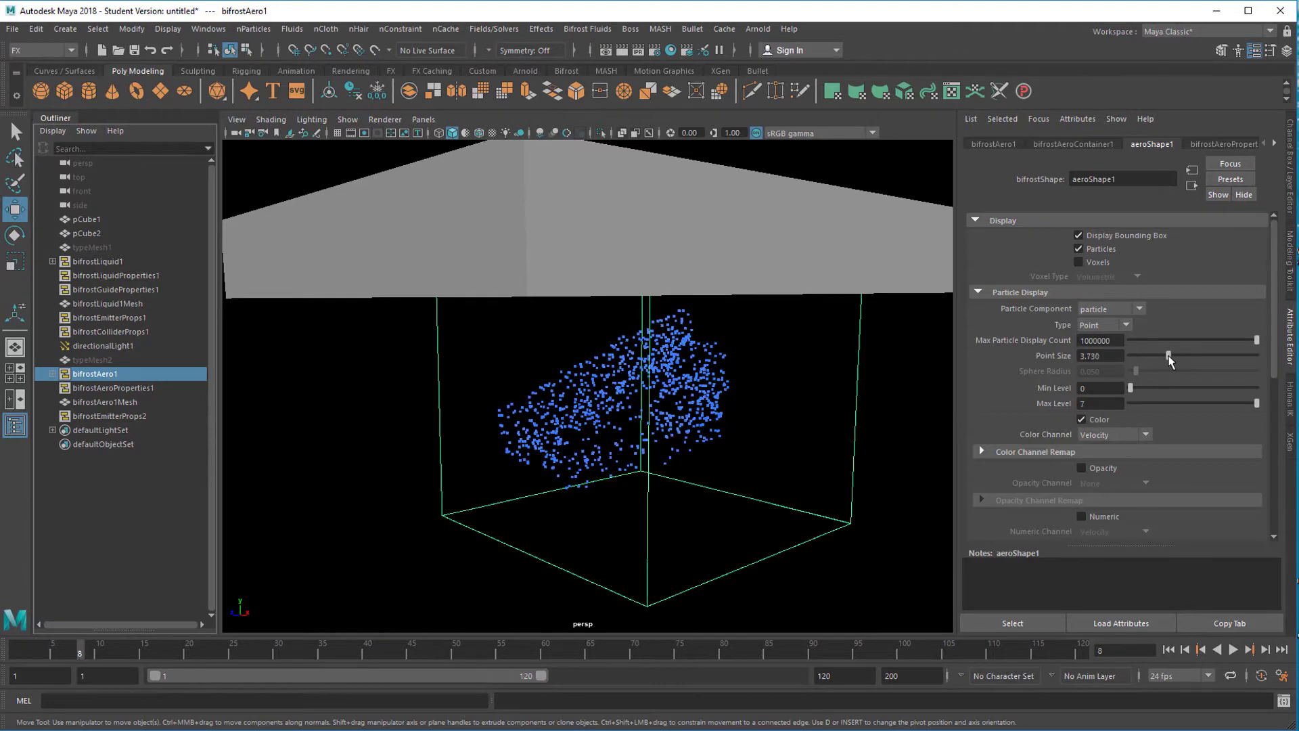
left_click_drag(799, 496, 724, 510, "alt")
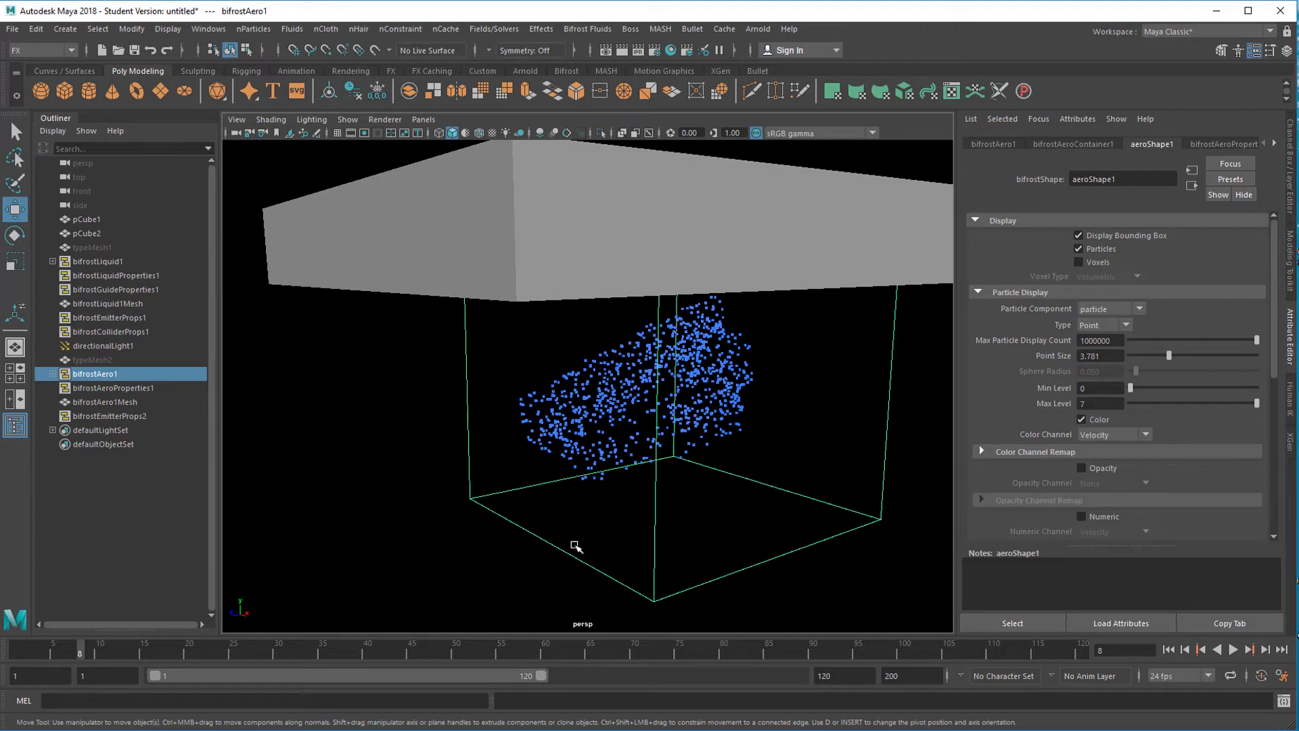
left_click(487, 502)
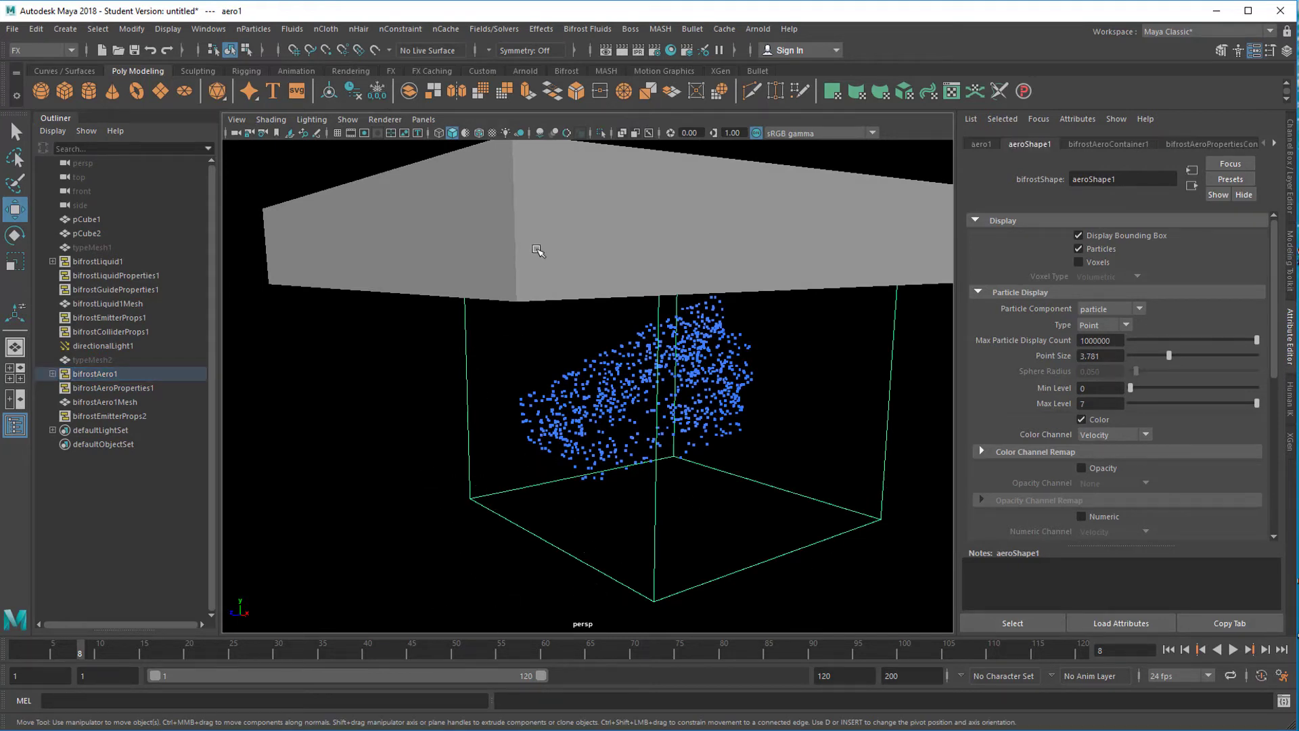
left_click(645, 211)
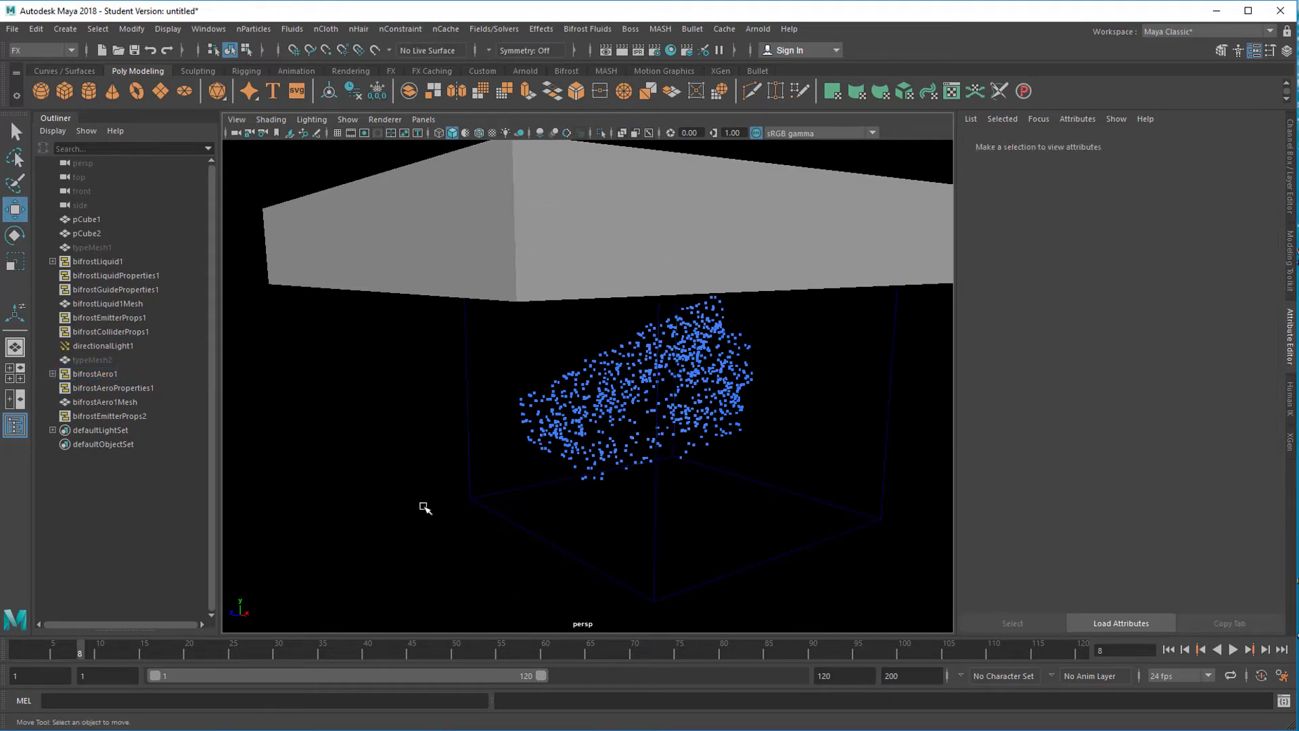
Make the ceiling box pCube2 a Bifrost collider.
left_click(473, 499)
left_click(376, 194)
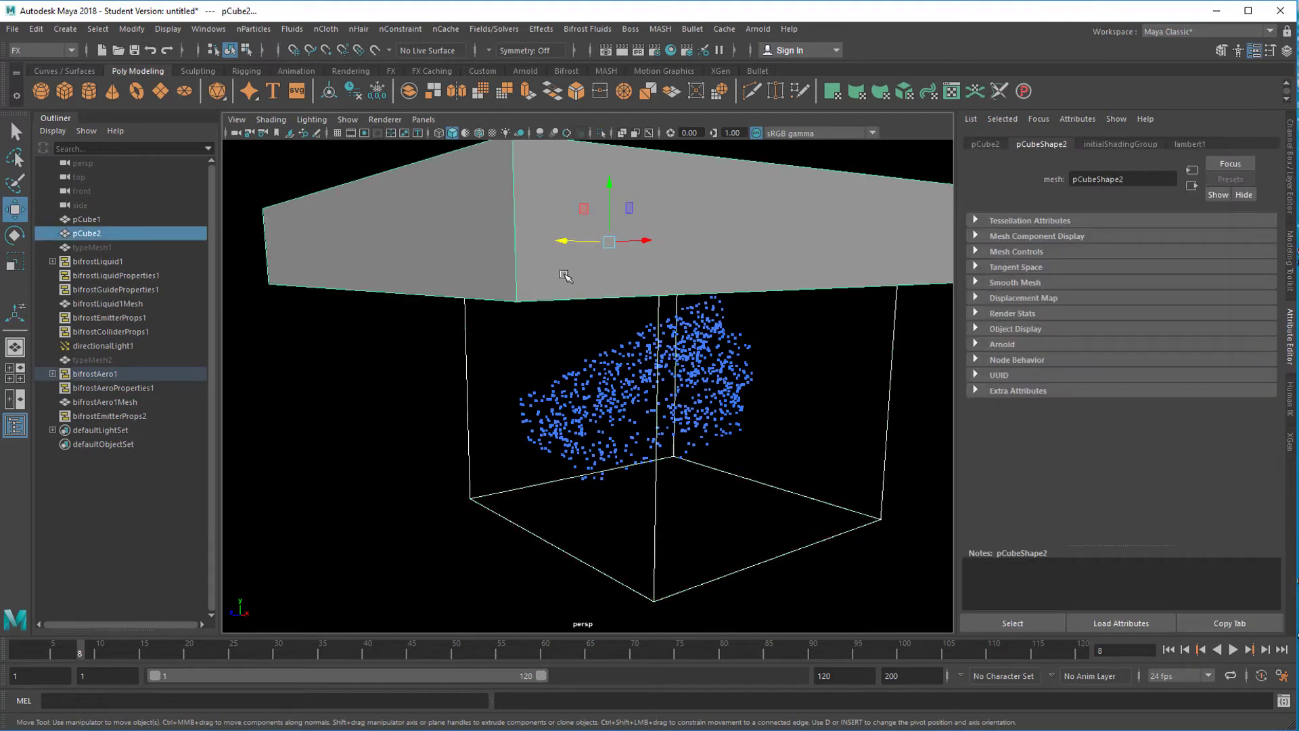
left_click(587, 30)
left_click(618, 132)
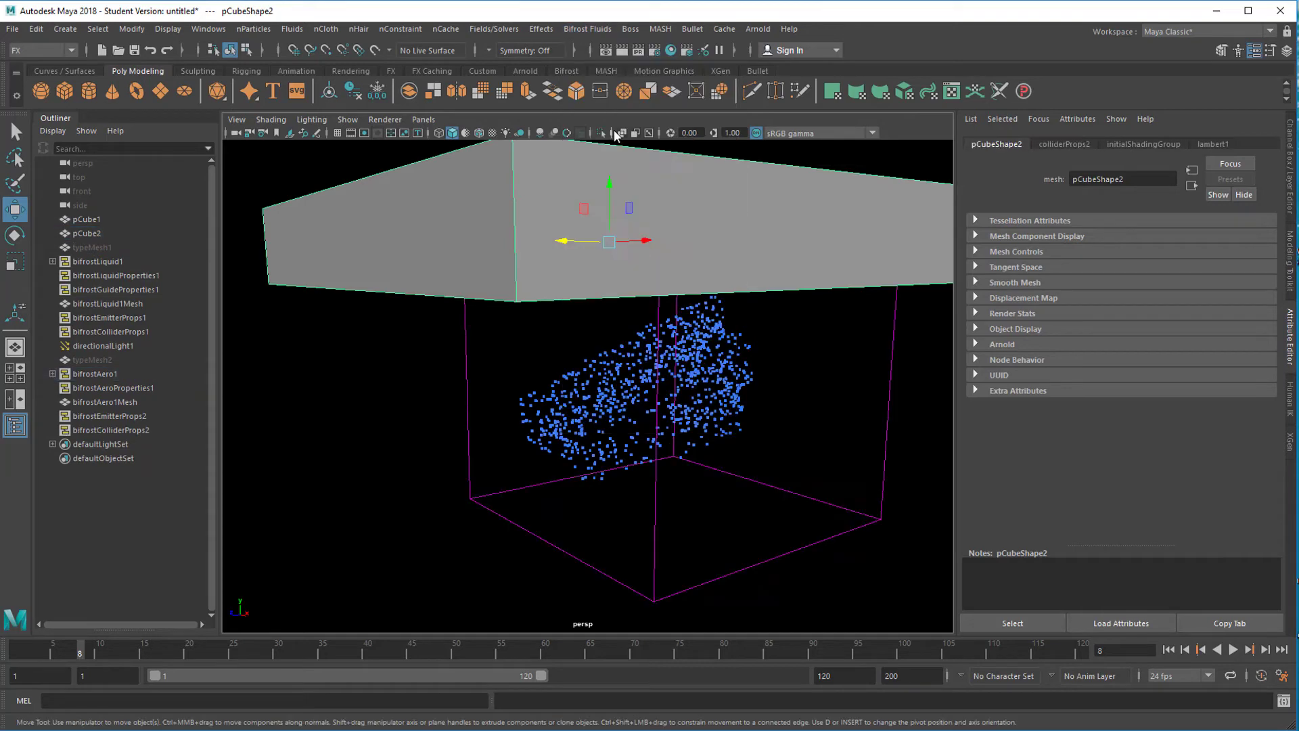
Play the simulation to frame 48, looking under the ceiling box as the gas spreads.
left_click(1232, 650)
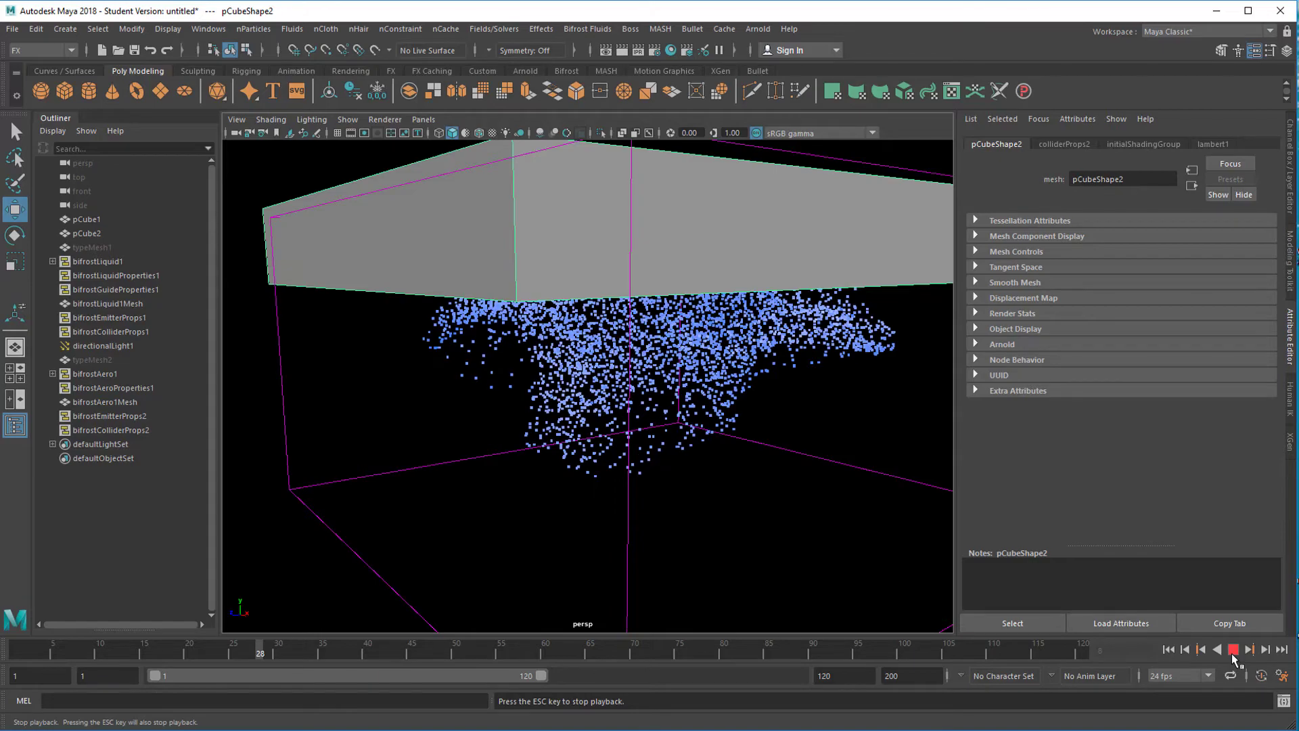
left_click(1233, 651)
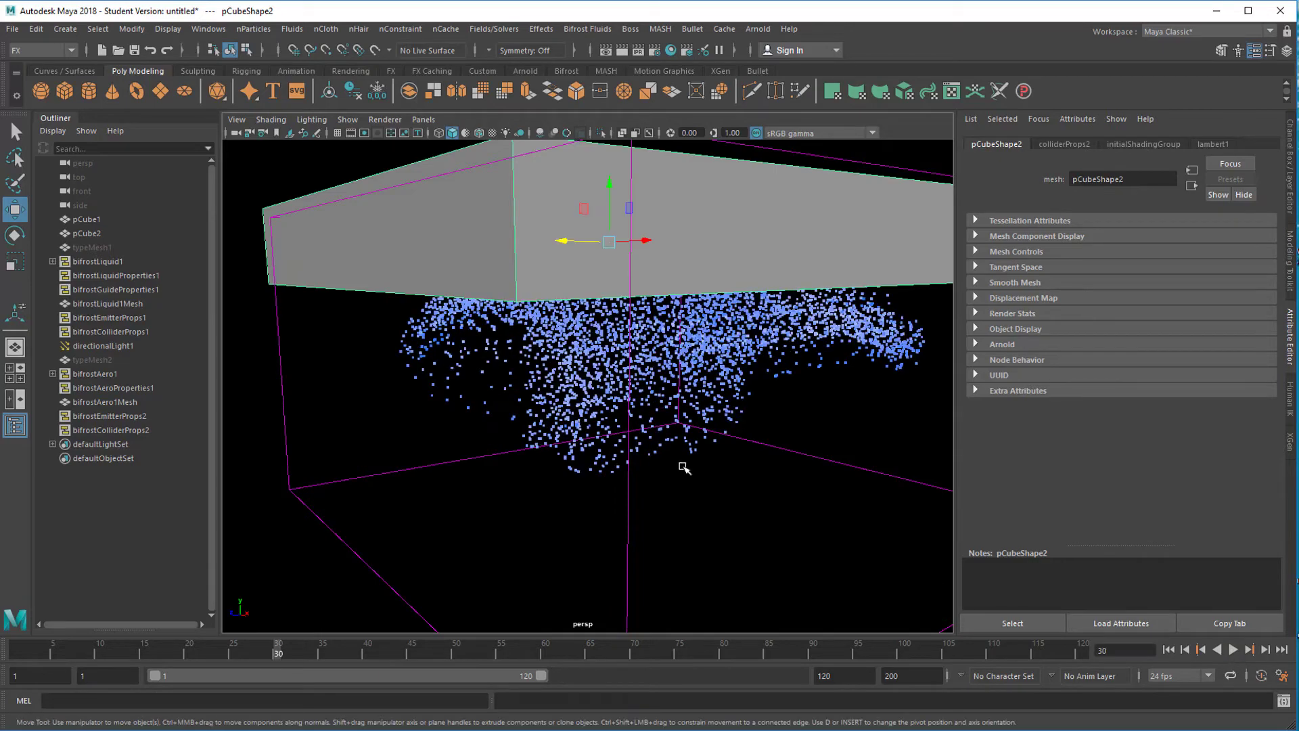
left_click_drag(684, 465, 736, 511, "alt")
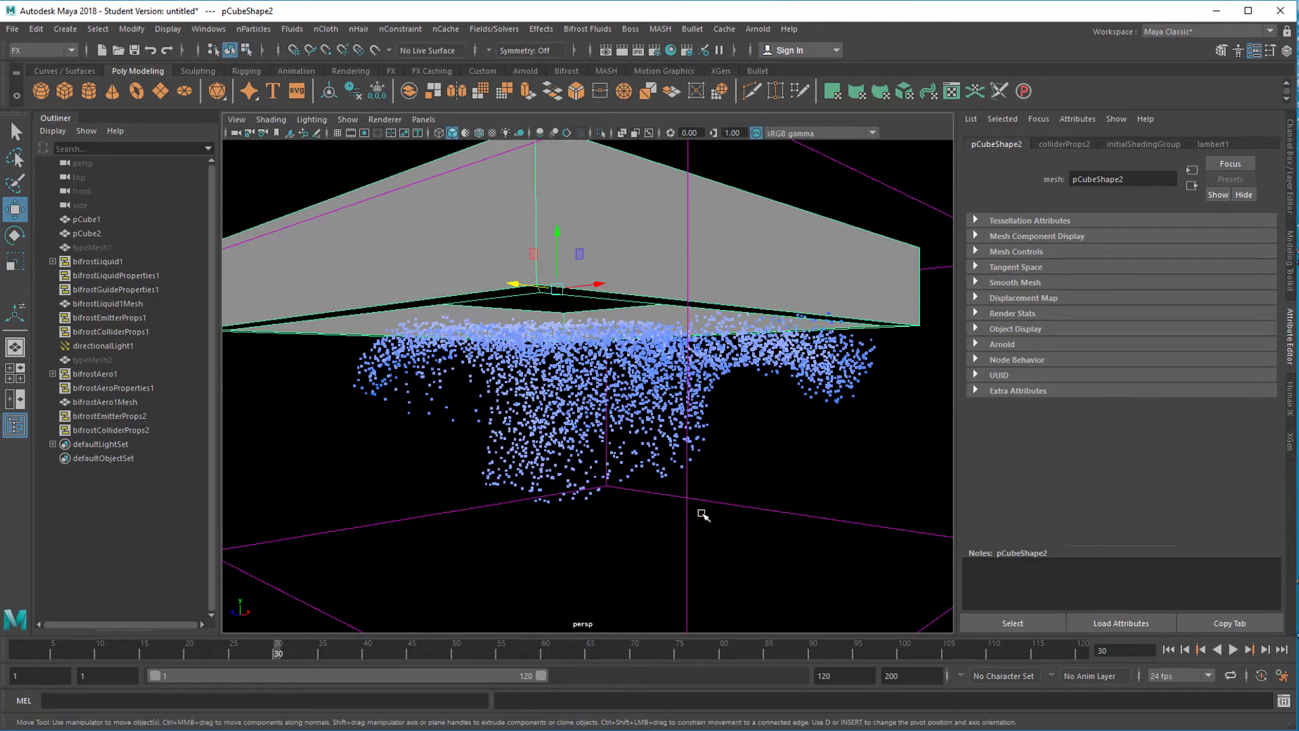
right_click_drag(699, 513, 772, 521, "alt")
left_click(1233, 651)
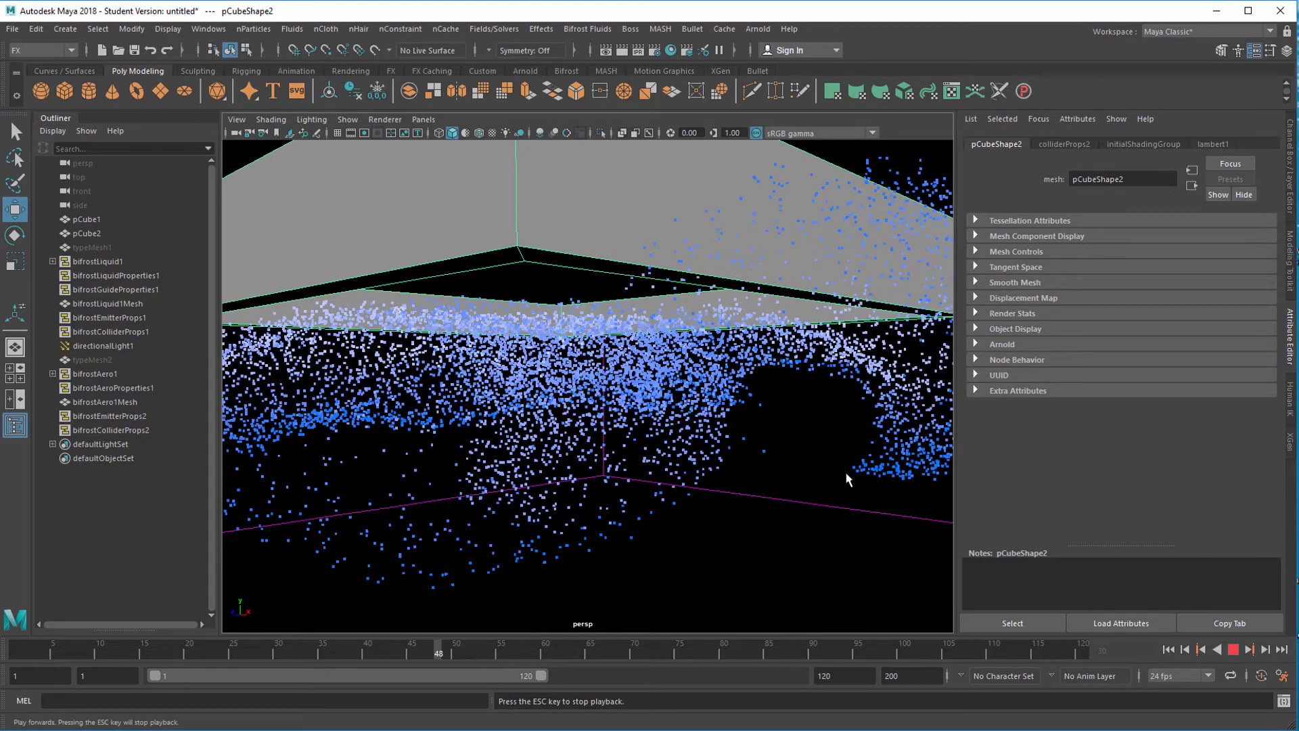
key("Escape")
Preview the current frame's aero gas under the slab in Arnold RenderView.
left_click(759, 28)
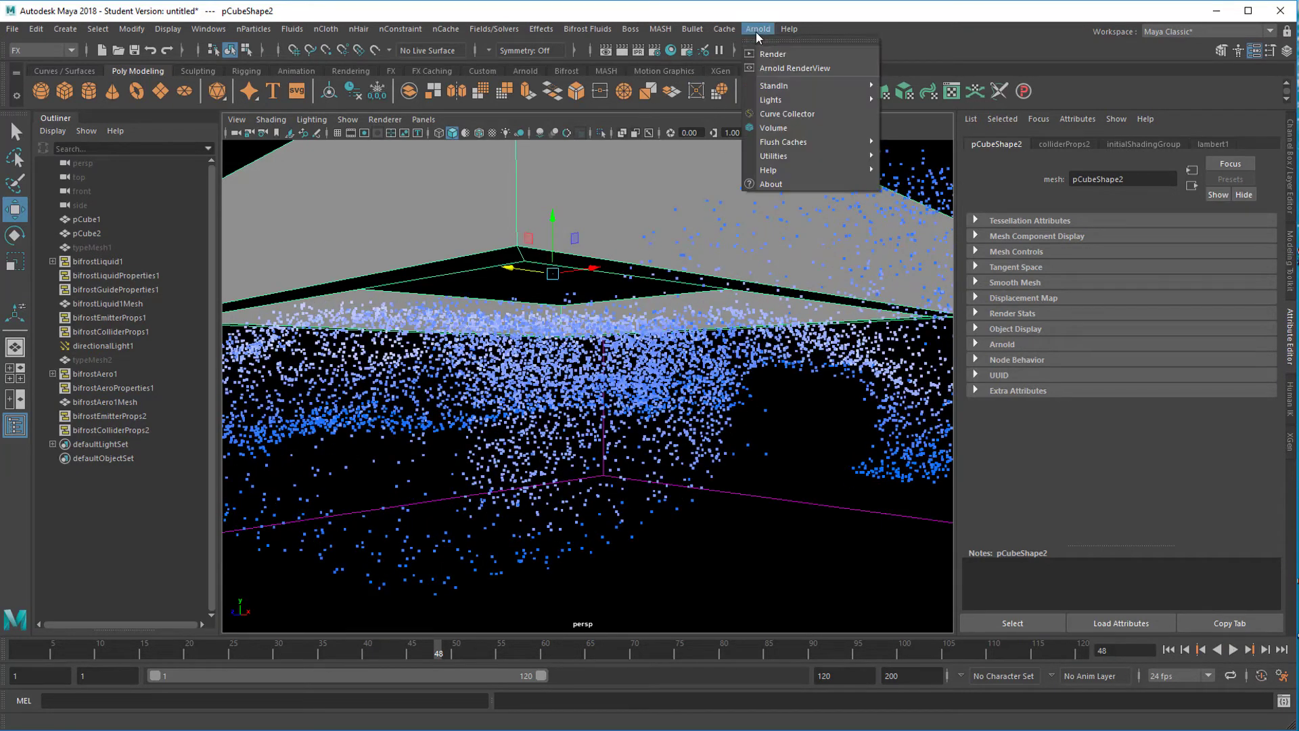
left_click(769, 59)
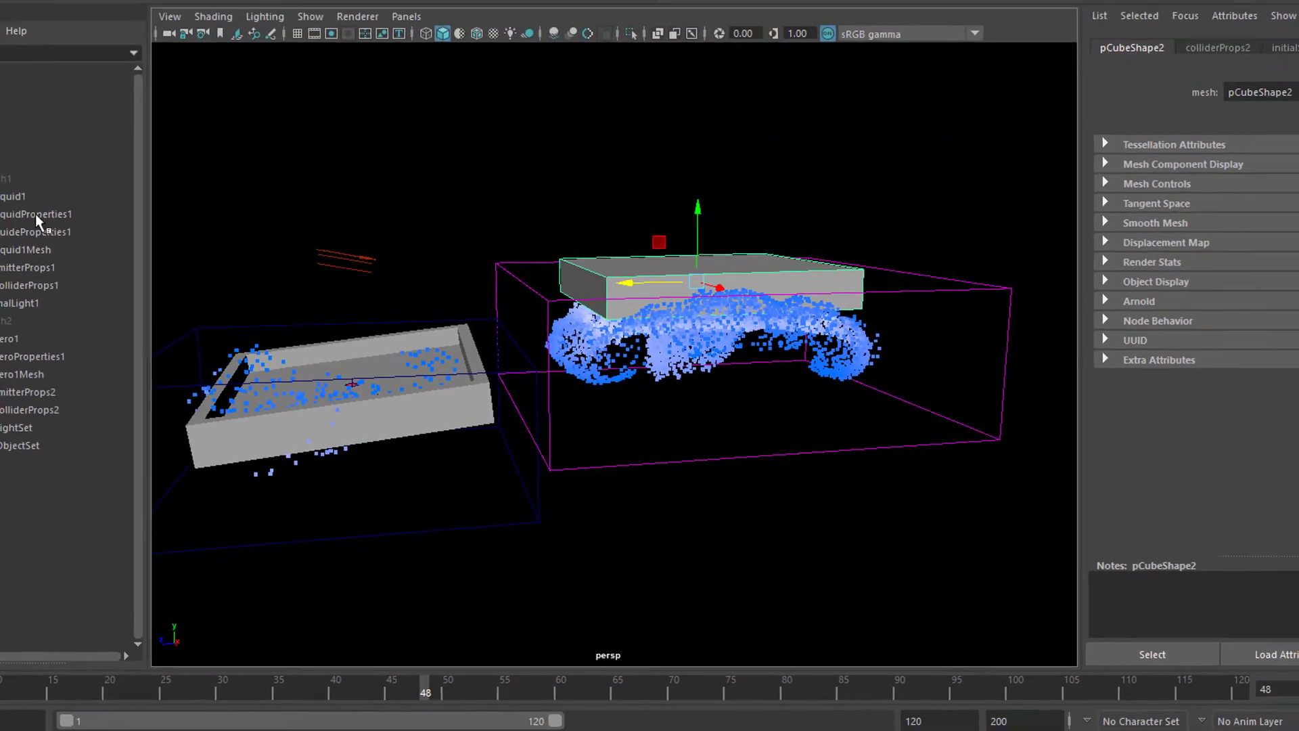
Copy the bifrostLiquidProperties1 attributes into their own floating window.
left_click(80, 239)
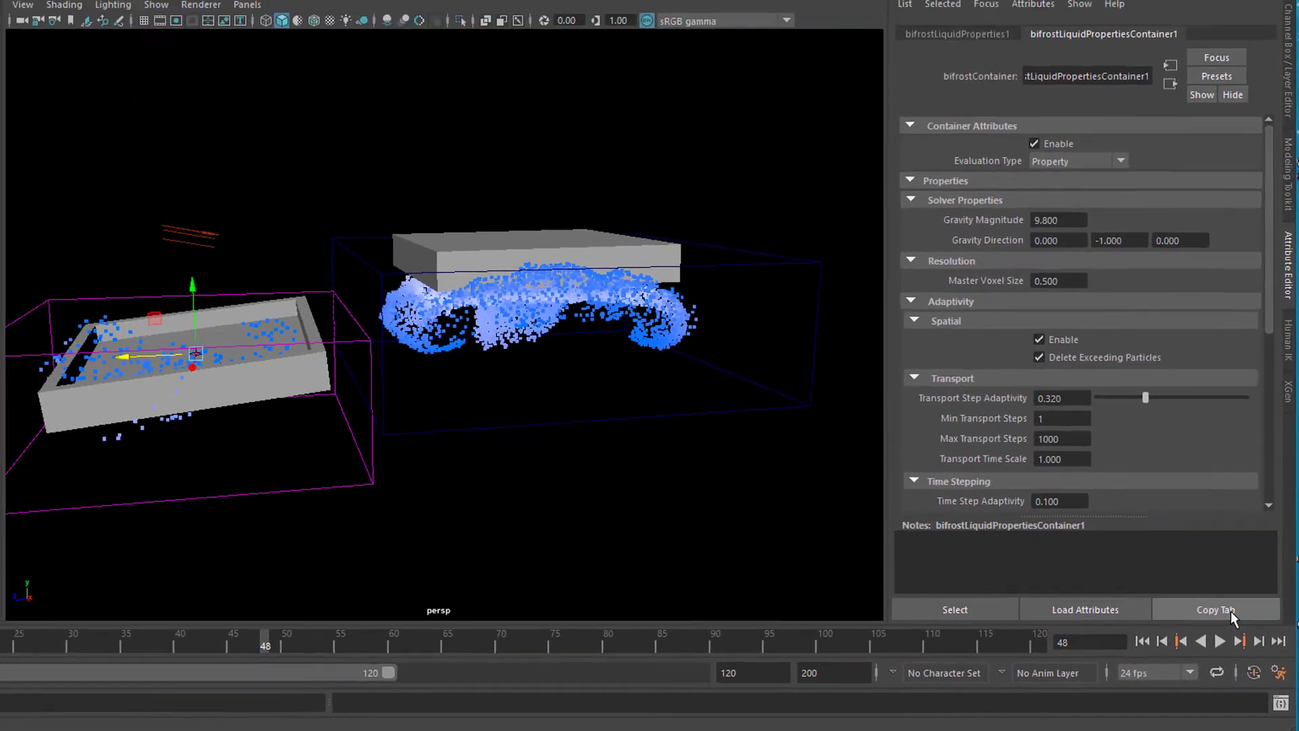
left_click(1232, 611)
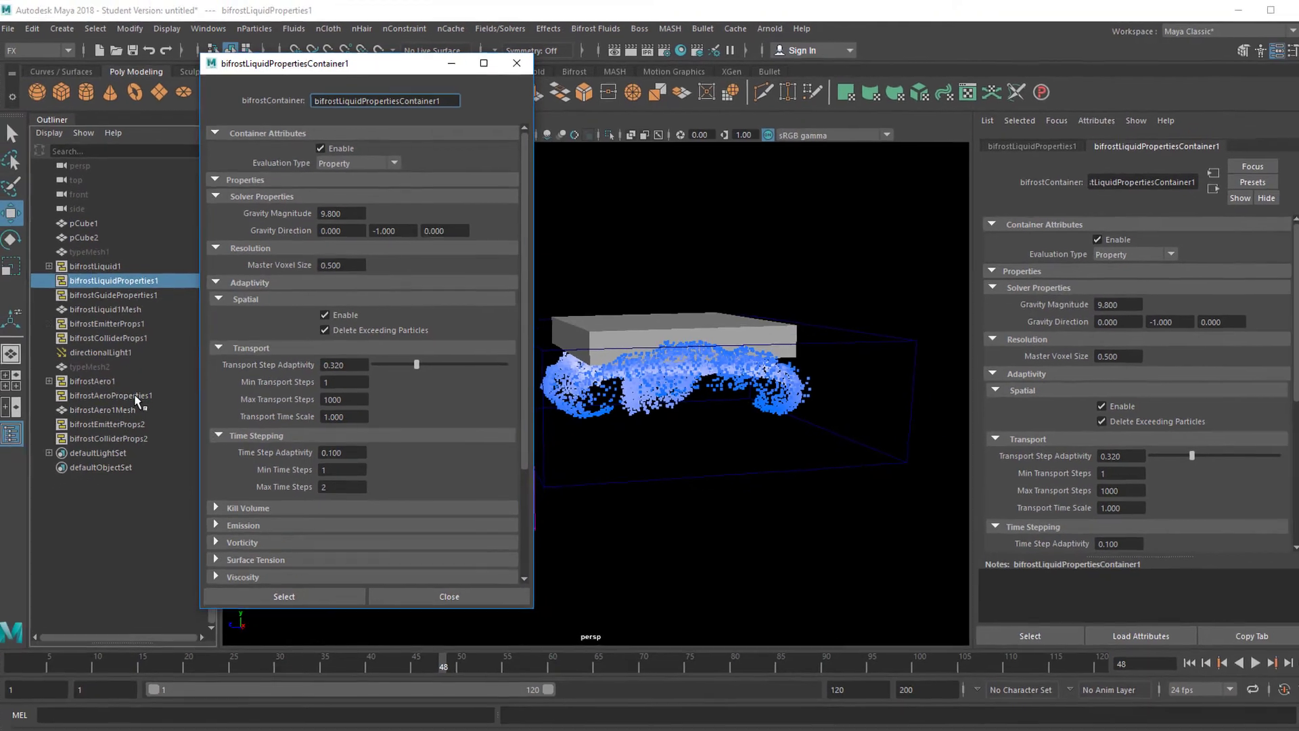
Copy the bifrostAeroProperties1 attributes into a floating window placed beside the liquid window.
left_click(135, 395)
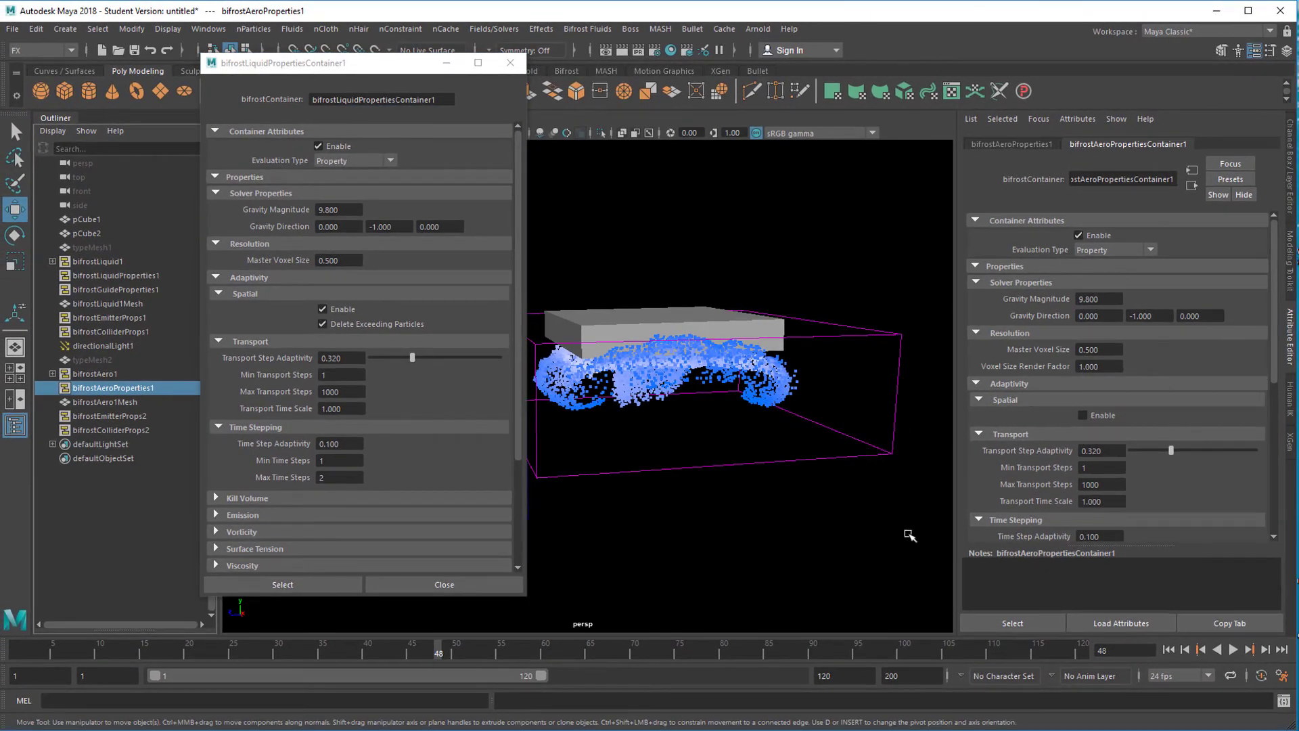
left_click(1258, 624)
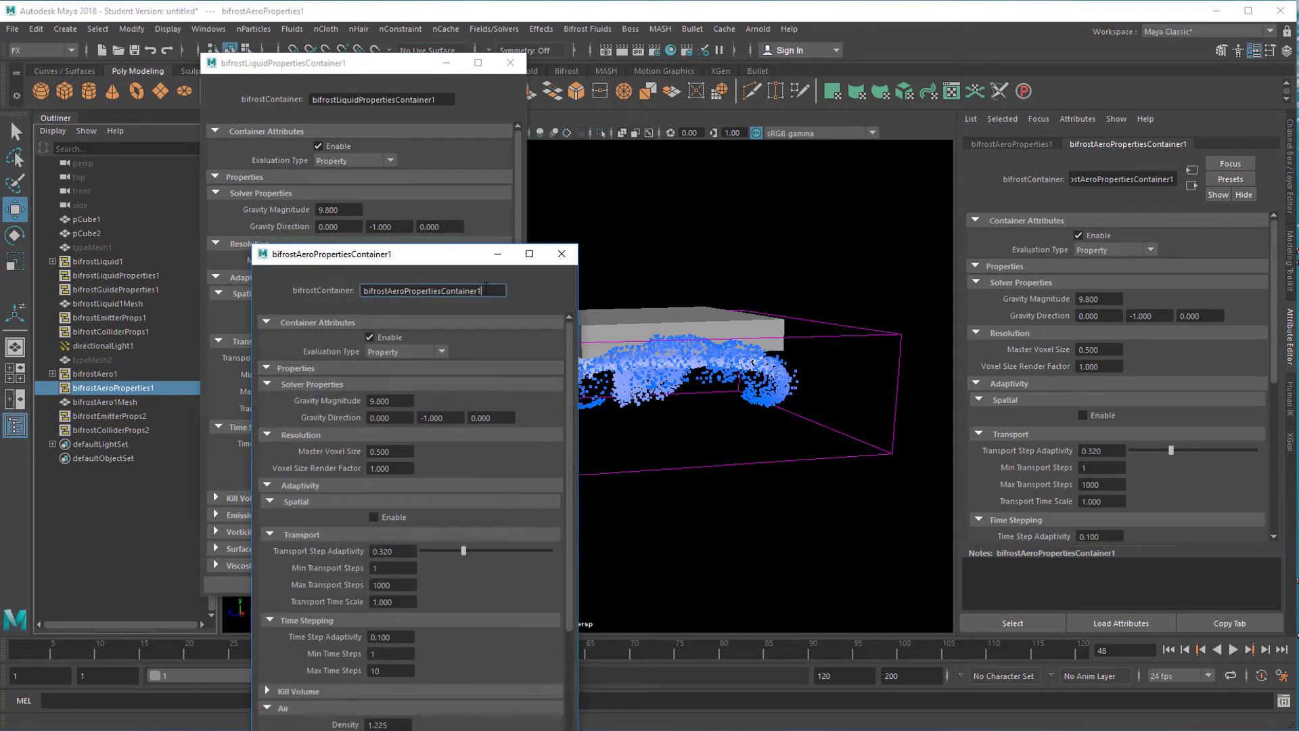
left_click_drag(450, 259, 739, 68)
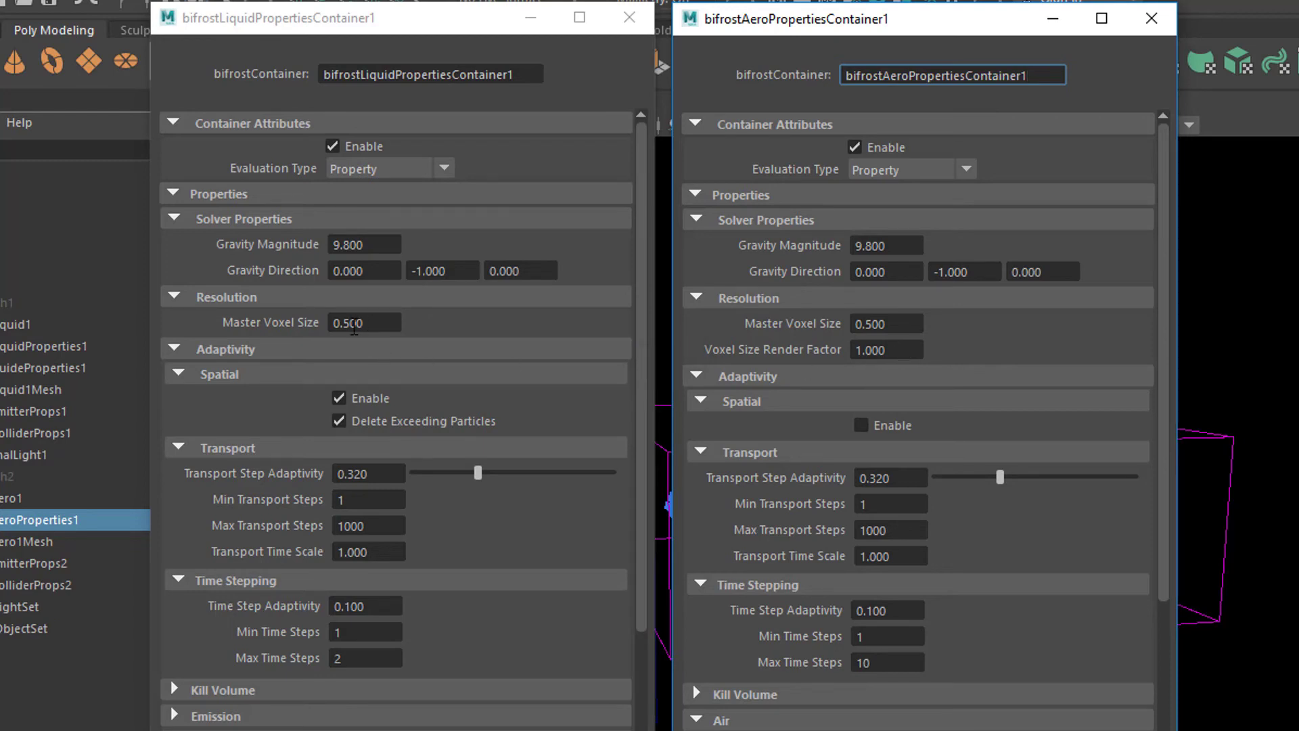
Collapse the Resolution and Transport sections in both the aero and liquid windows.
left_click(696, 298)
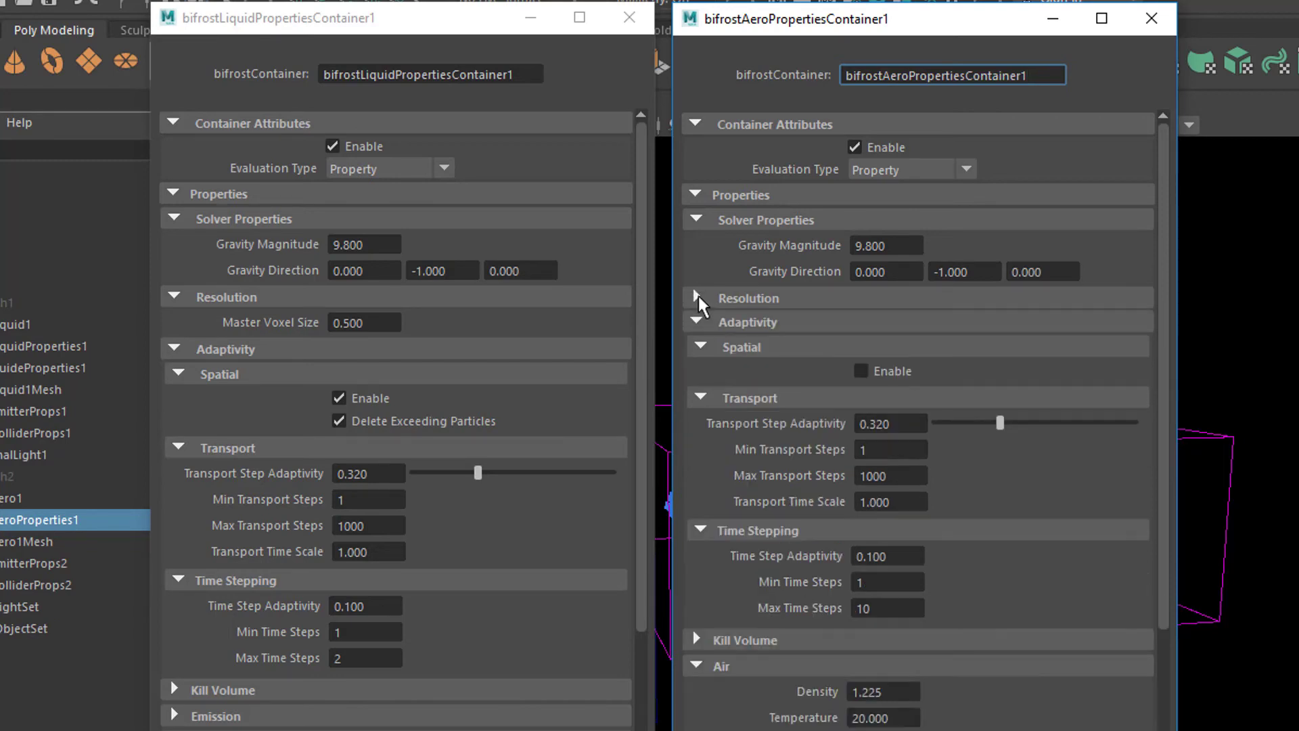
left_click(175, 299)
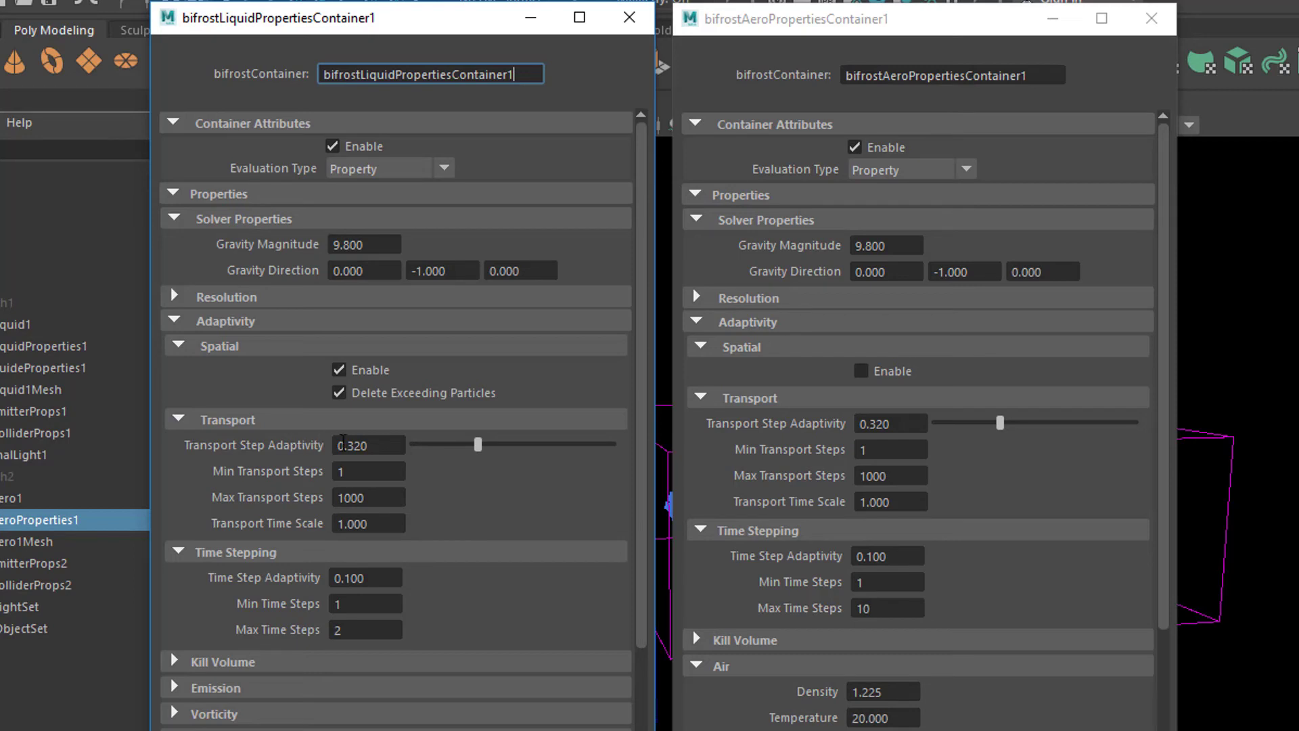
left_click(178, 419)
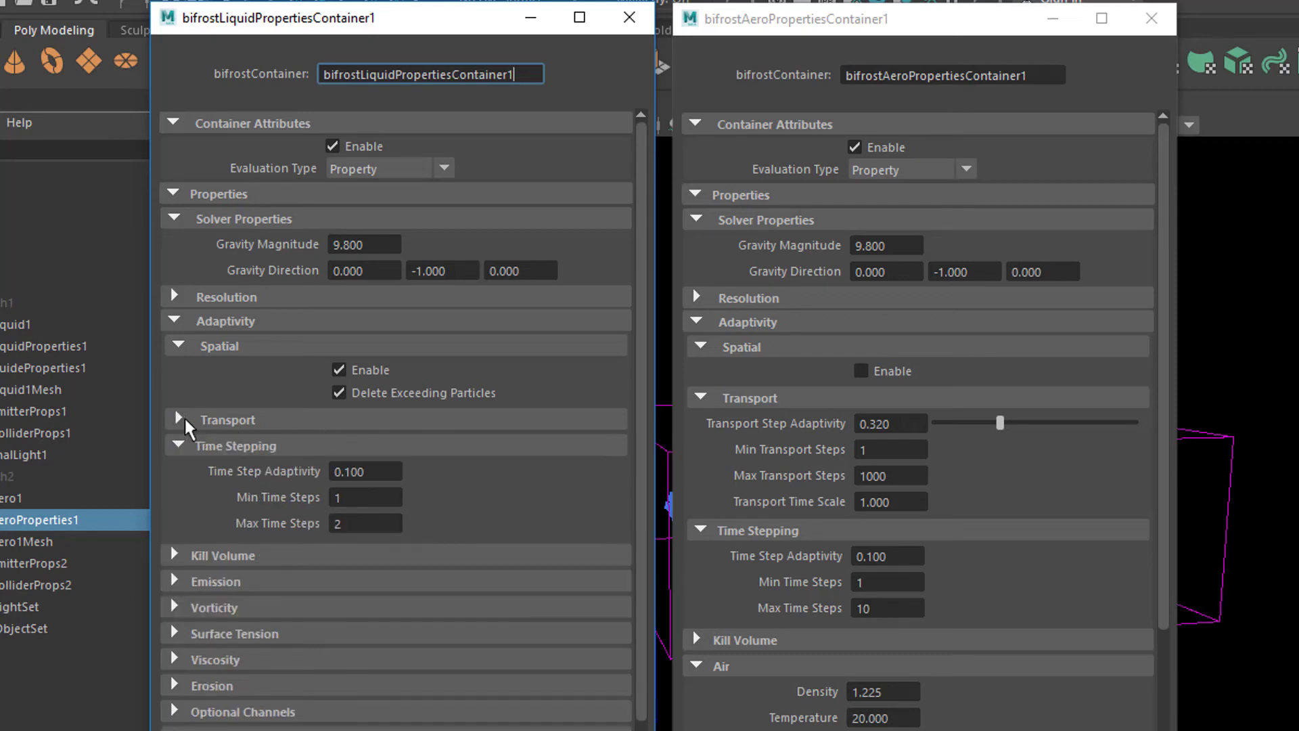
left_click(701, 398)
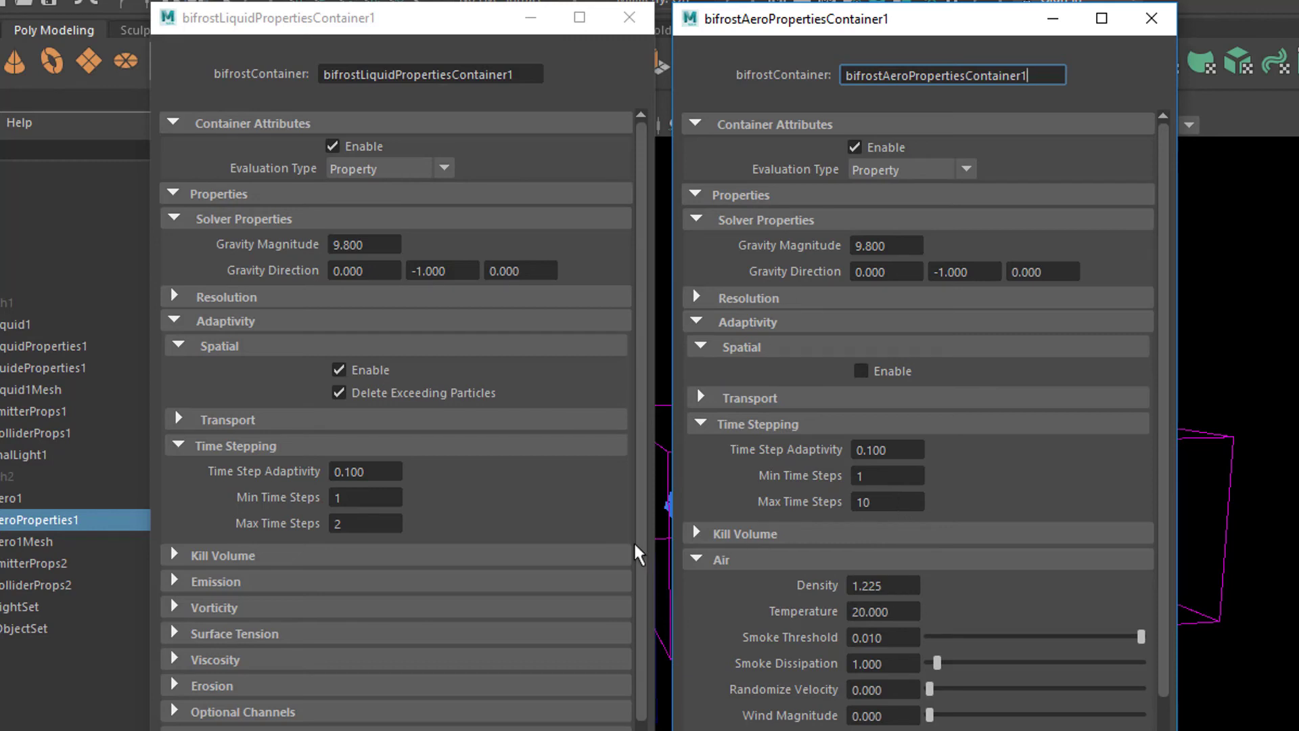
Collapse Time Stepping in both windows and briefly inspect the liquid's Kill Volume settings.
left_click(176, 444)
left_click(698, 421)
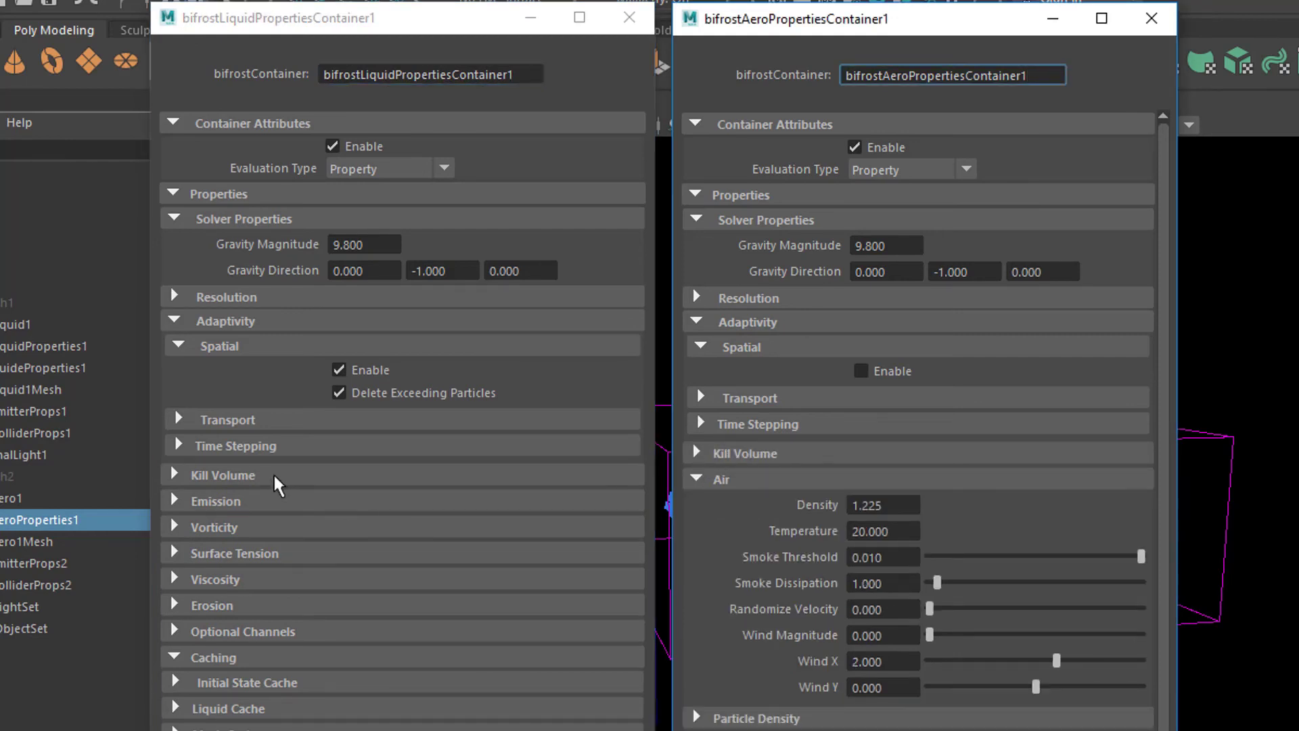
left_click(174, 474)
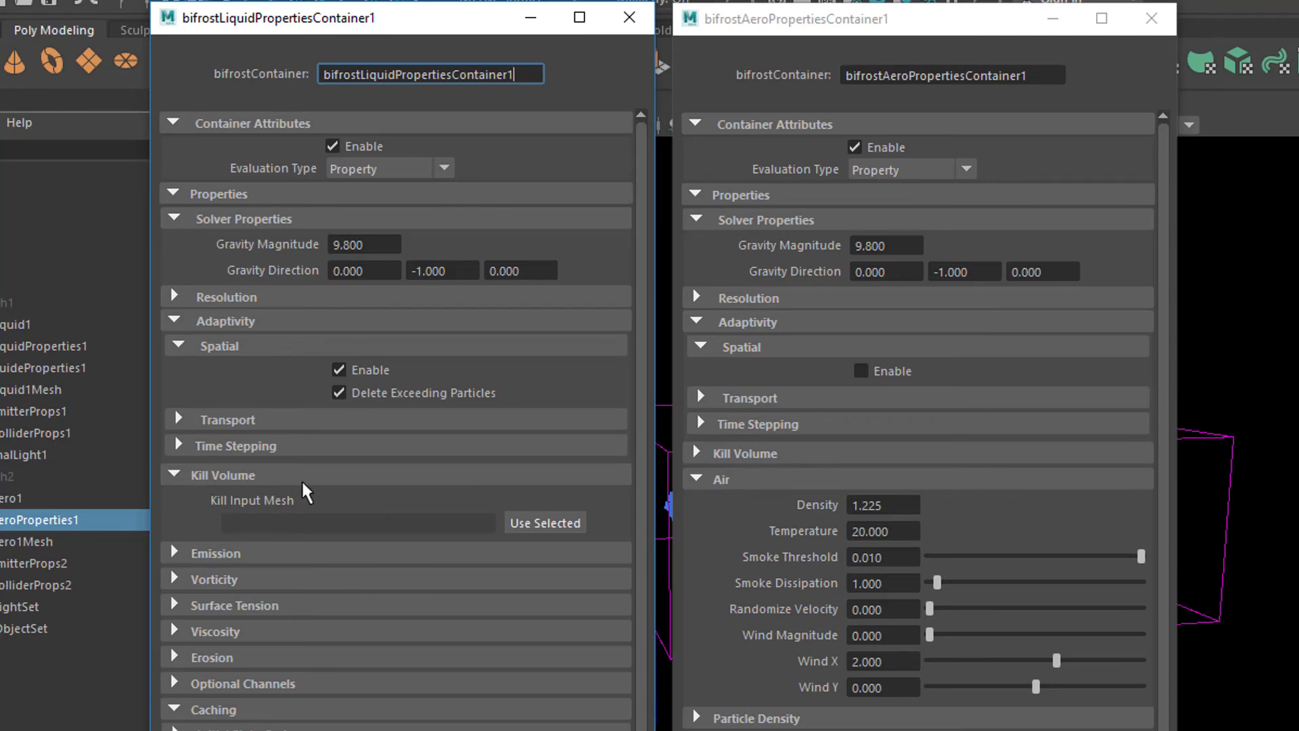
left_click(174, 476)
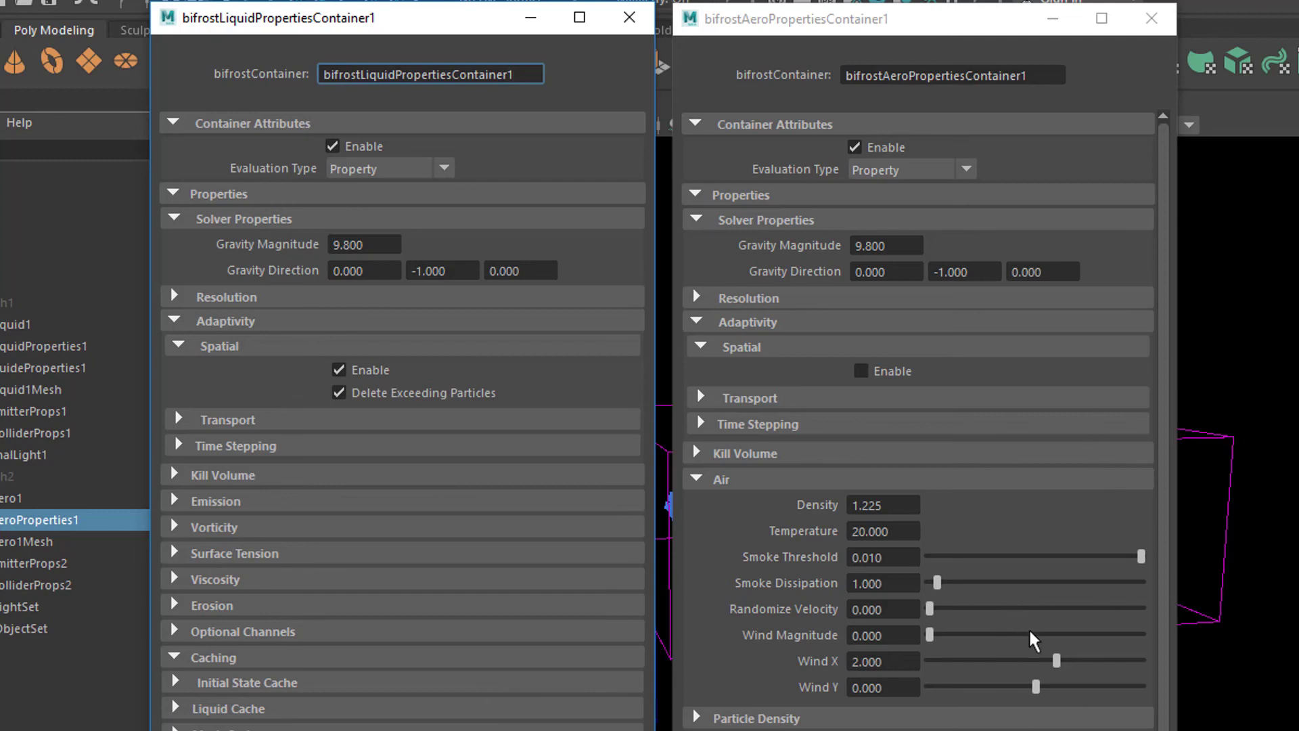
Close the aero and liquid properties windows.
left_click(1164, 677)
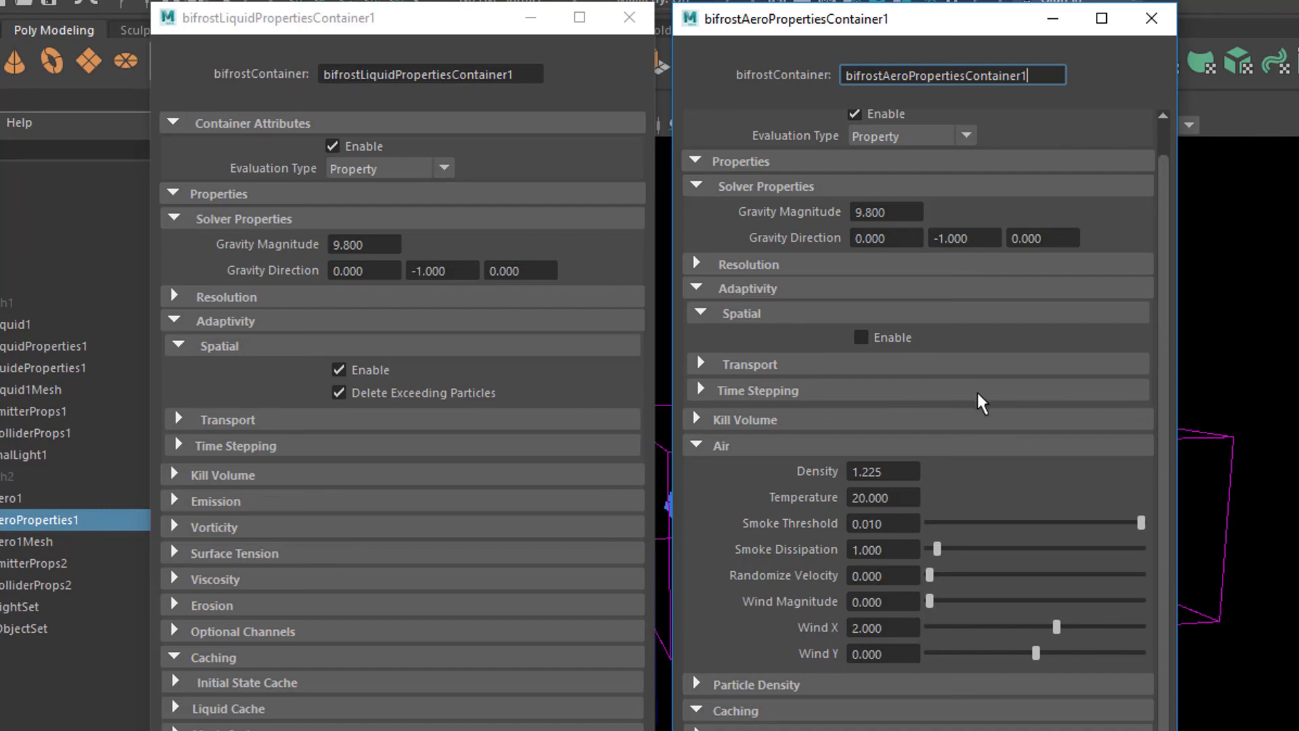
left_click(1151, 18)
left_click(629, 18)
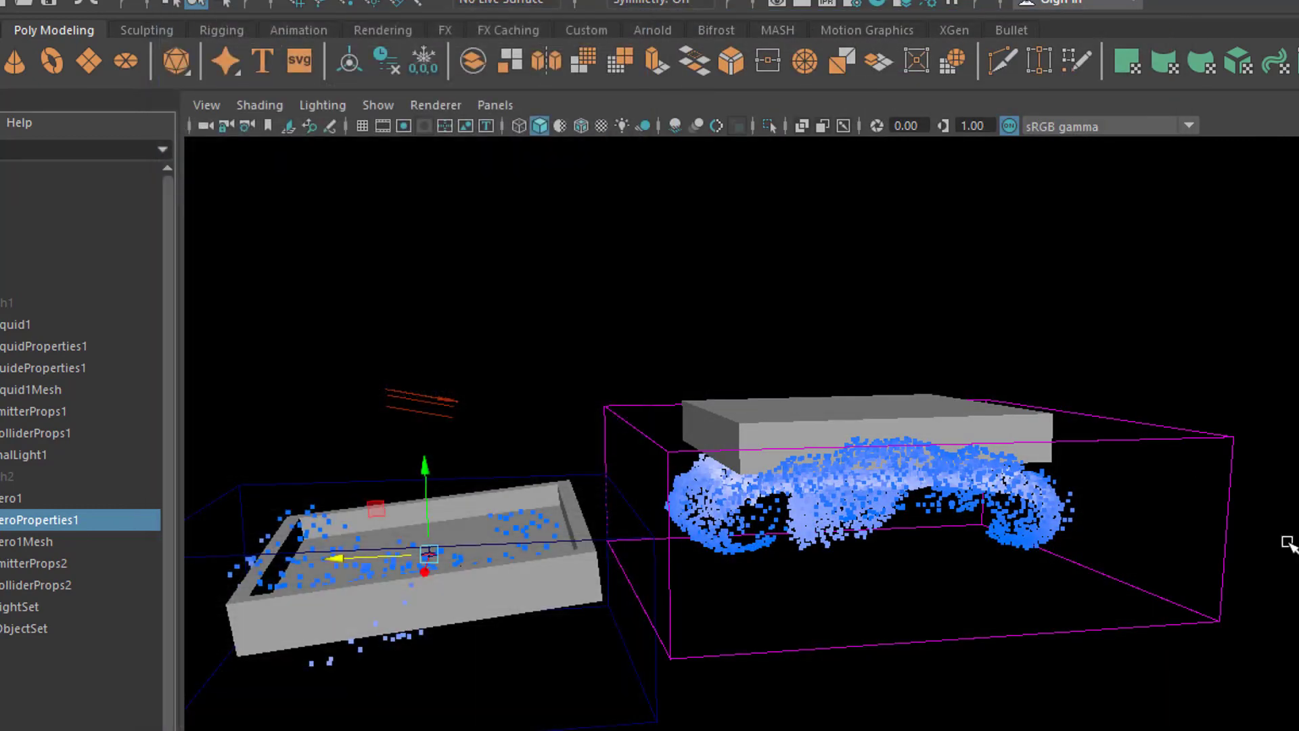